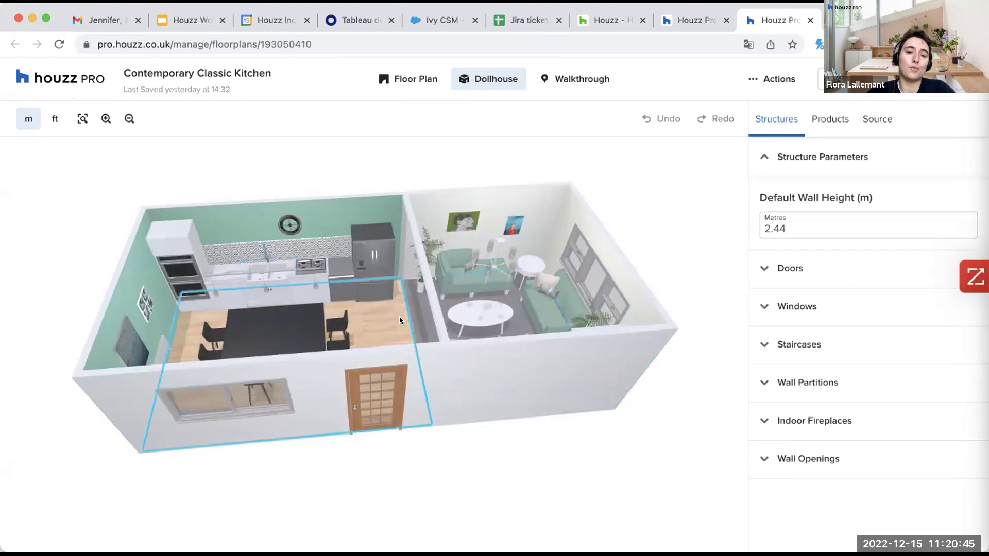
Browse the Products and Source libraries, and open the Kitchen Products category
mouse_move(391, 317)
mouse_down()
mouse_move(425, 303)
mouse_move(402, 285)
mouse_move(408, 316)
mouse_move(393, 312)
mouse_up()
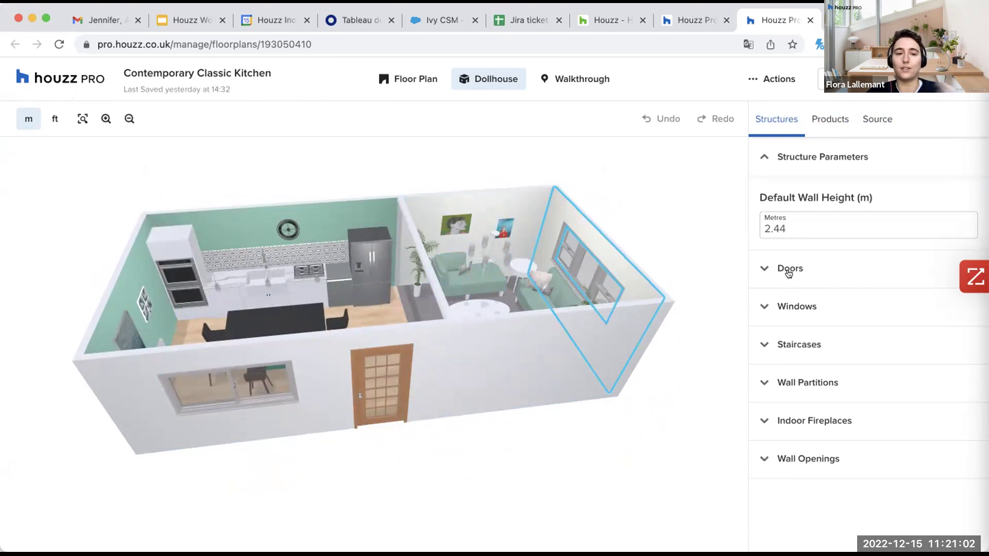
click(824, 120)
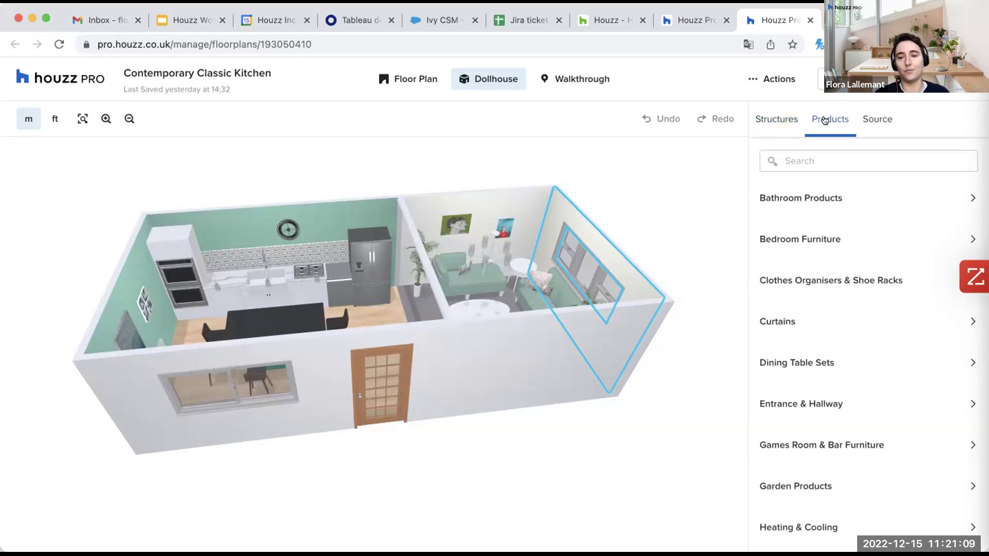
click(869, 122)
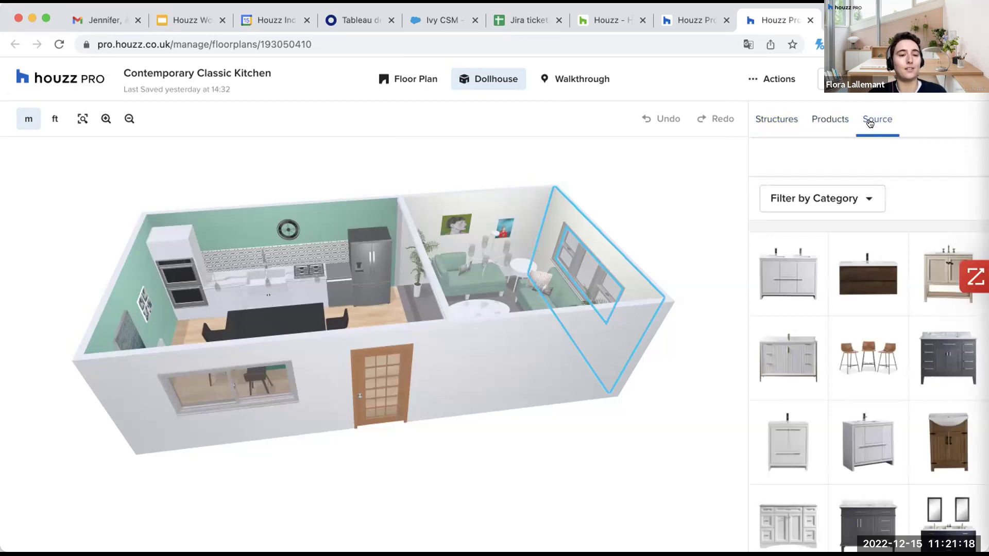
click(830, 120)
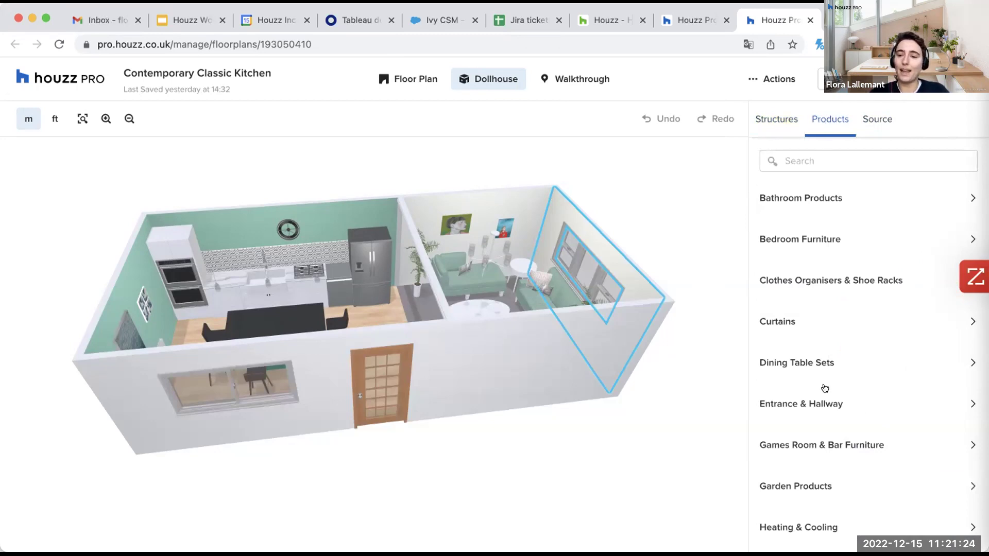
scroll(823, 387, down, 6)
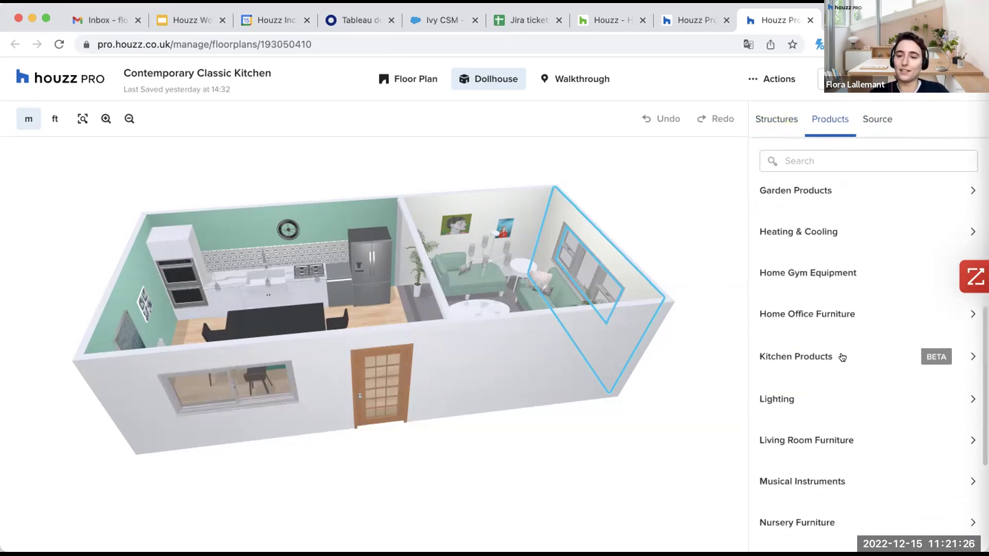
click(842, 356)
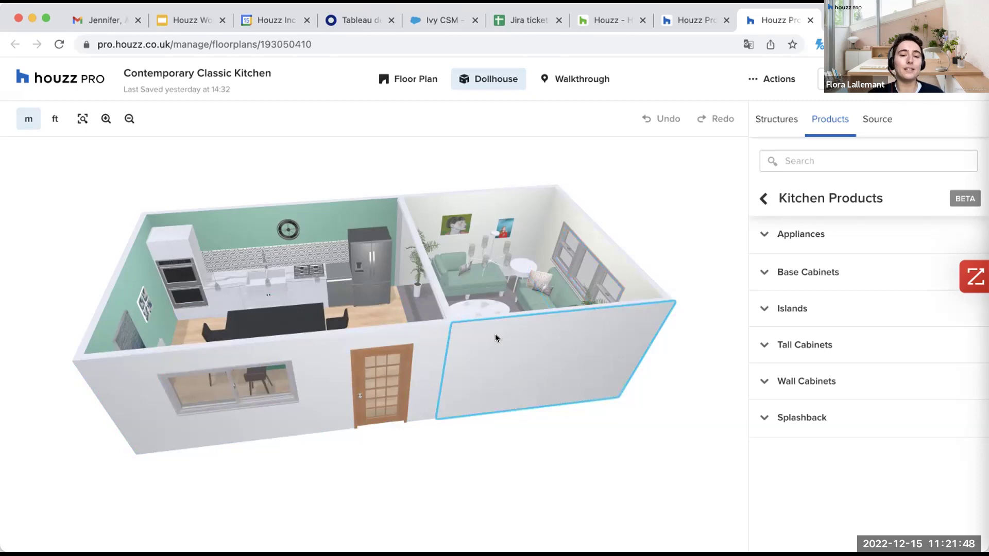
Set the single French door's finish to Chocolate Brown and its hardware finish to Gold
drag(495, 338, 490, 327)
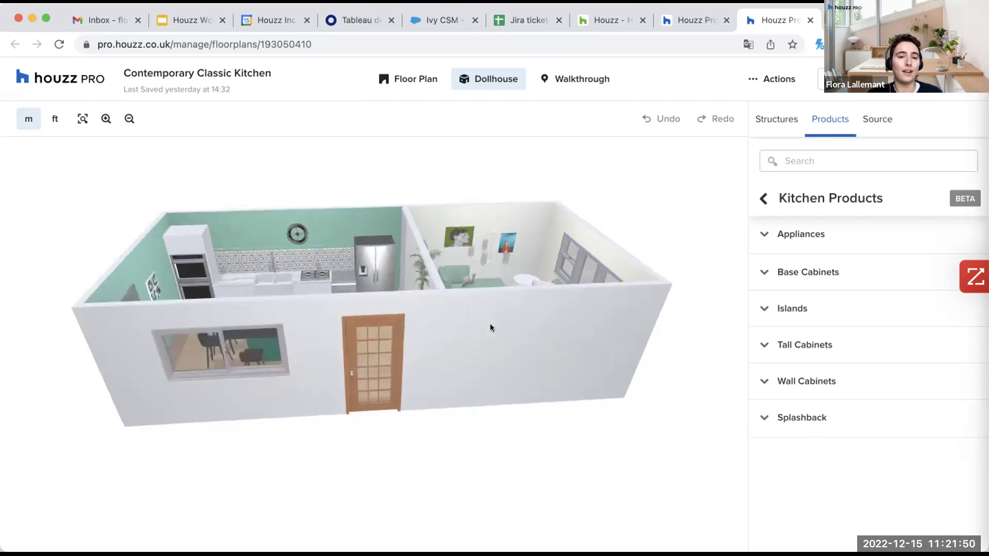
click(386, 339)
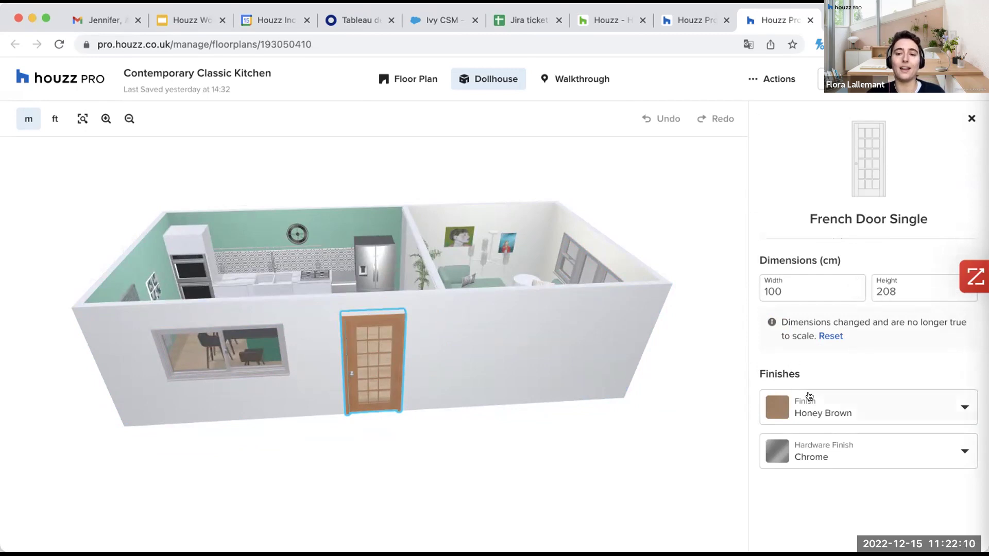
click(832, 407)
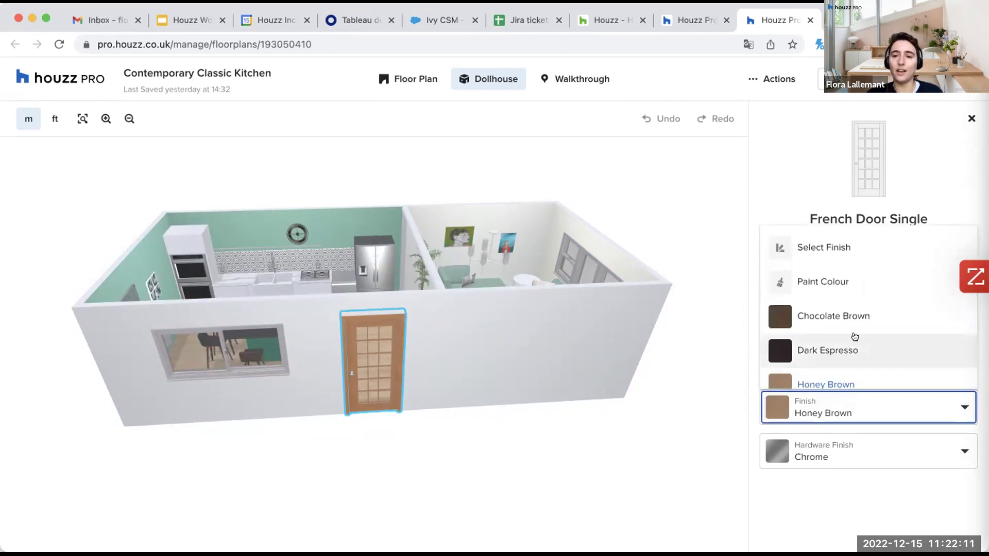
click(842, 322)
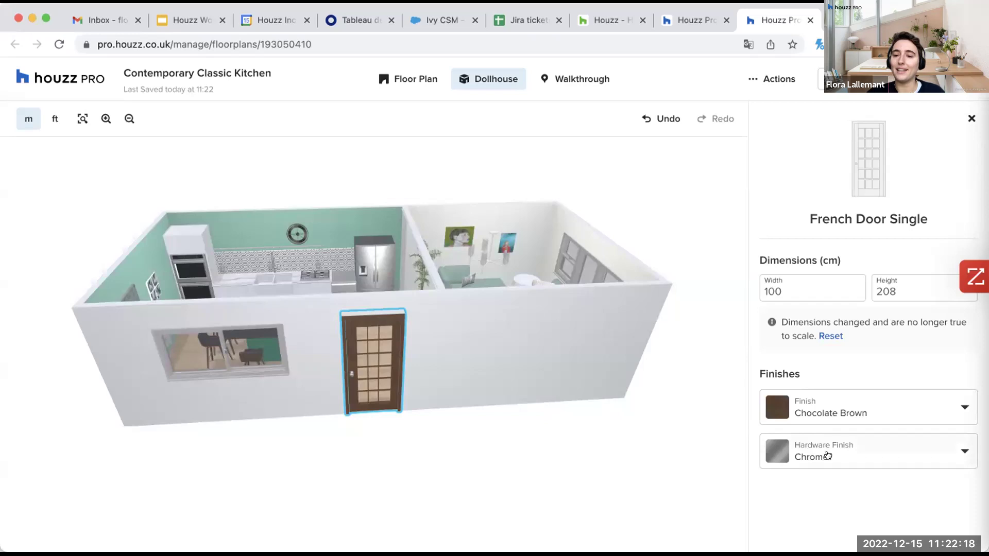
click(854, 455)
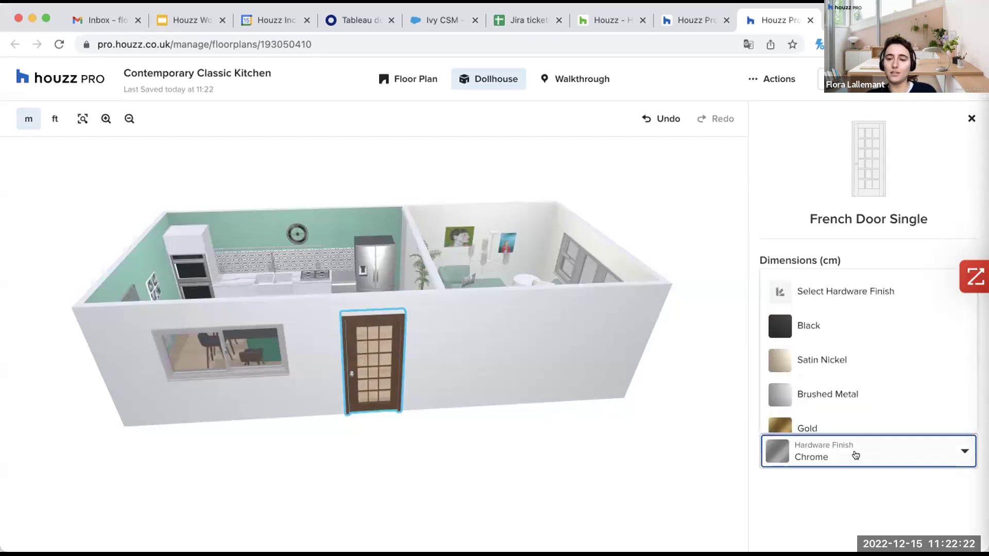
scroll(855, 409, down, 2)
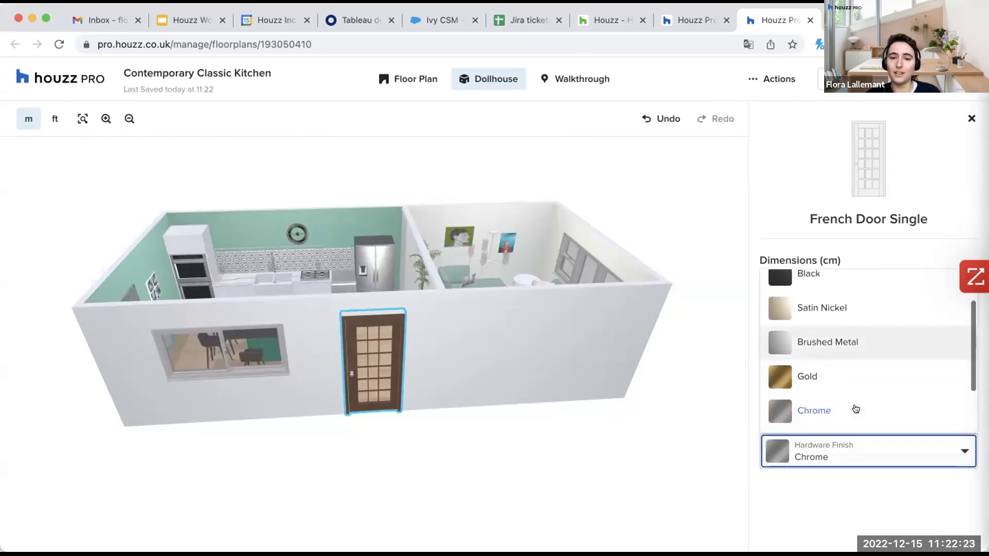
click(821, 379)
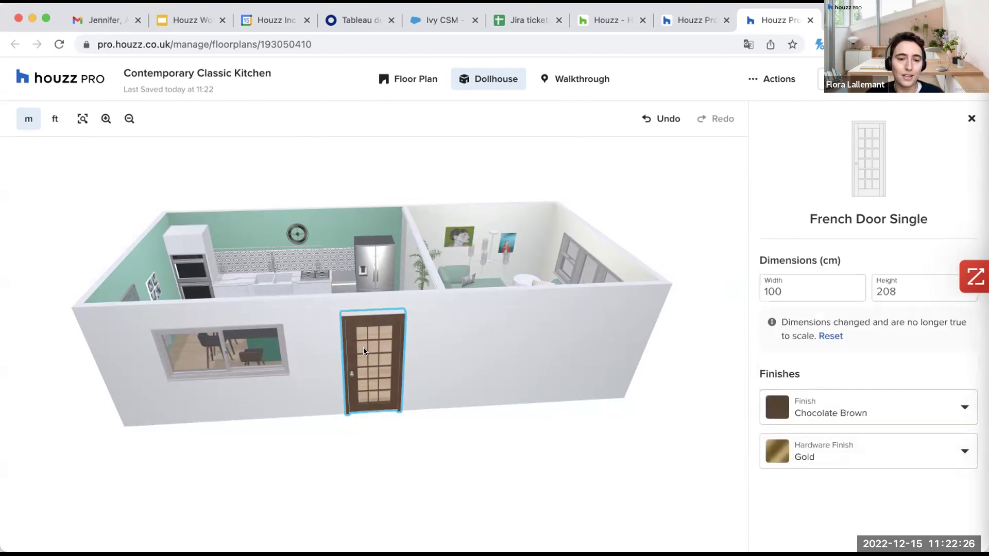
scroll(354, 374, up, 3)
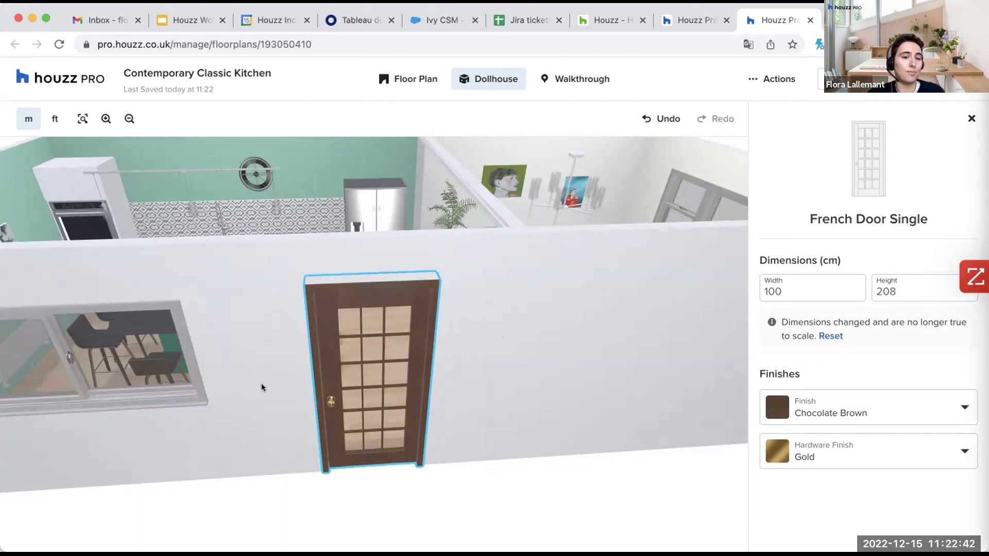
Show the dimensions, position and finish properties of the three-part window in the living area
drag(249, 386, 278, 386)
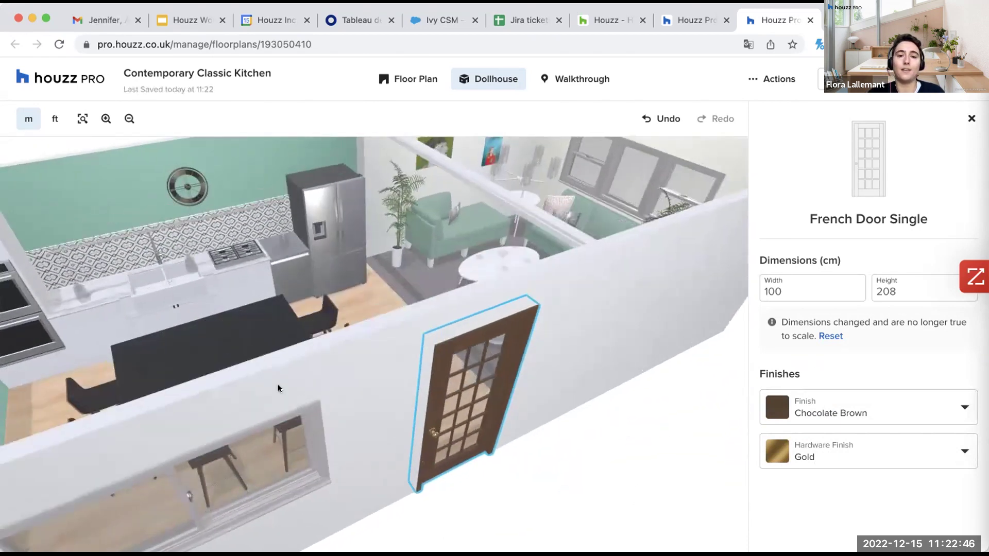
click(629, 173)
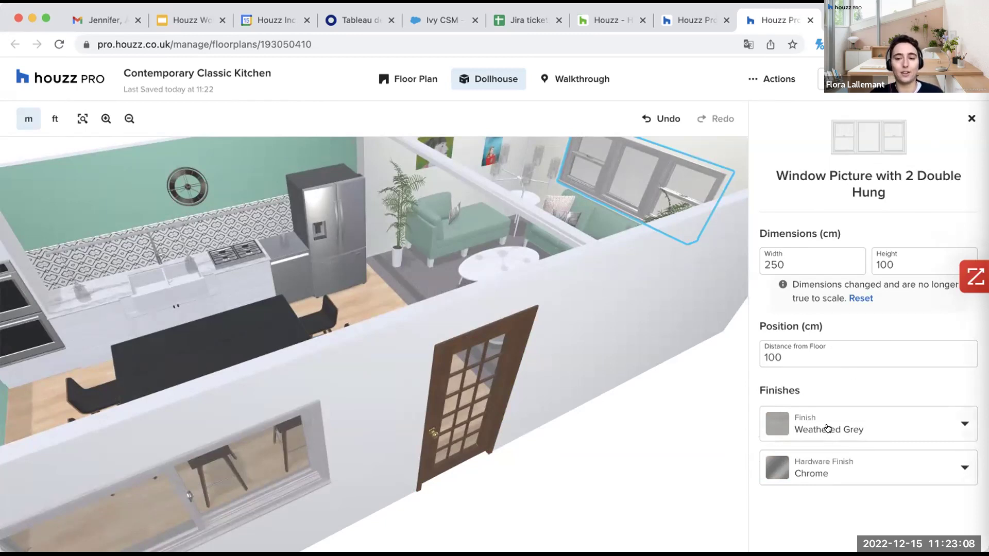
drag(665, 307, 630, 325)
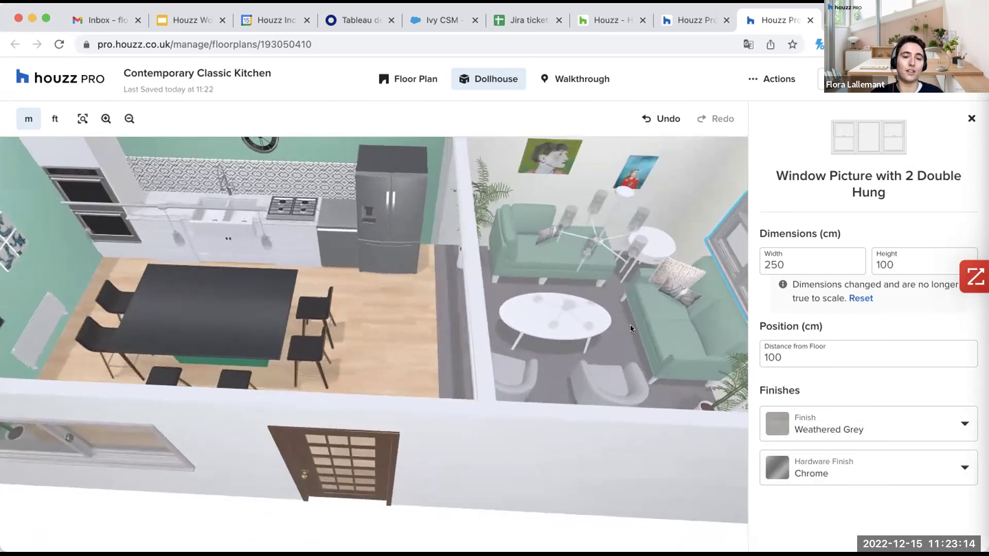
Select the kitchen island and examine its available cabinet dimensions
click(226, 309)
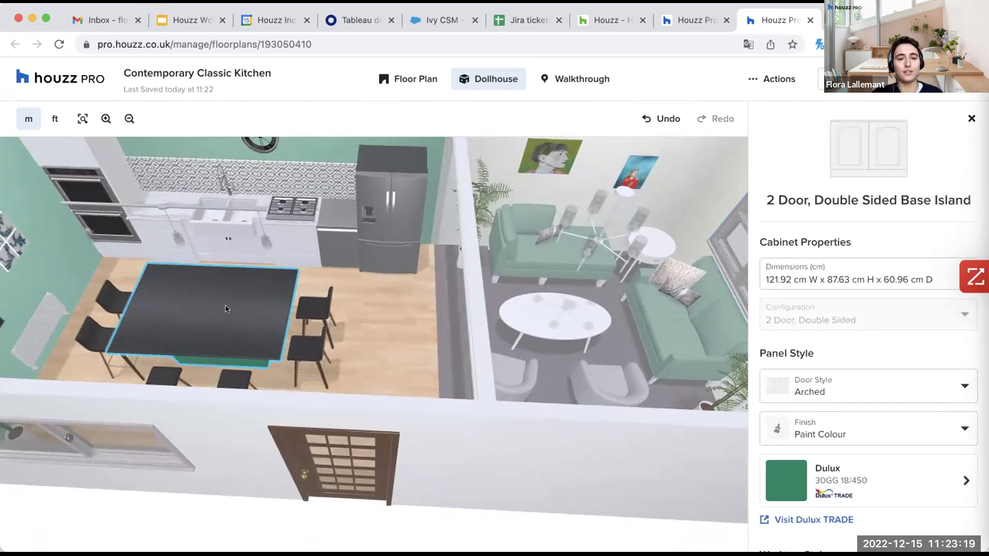
click(855, 270)
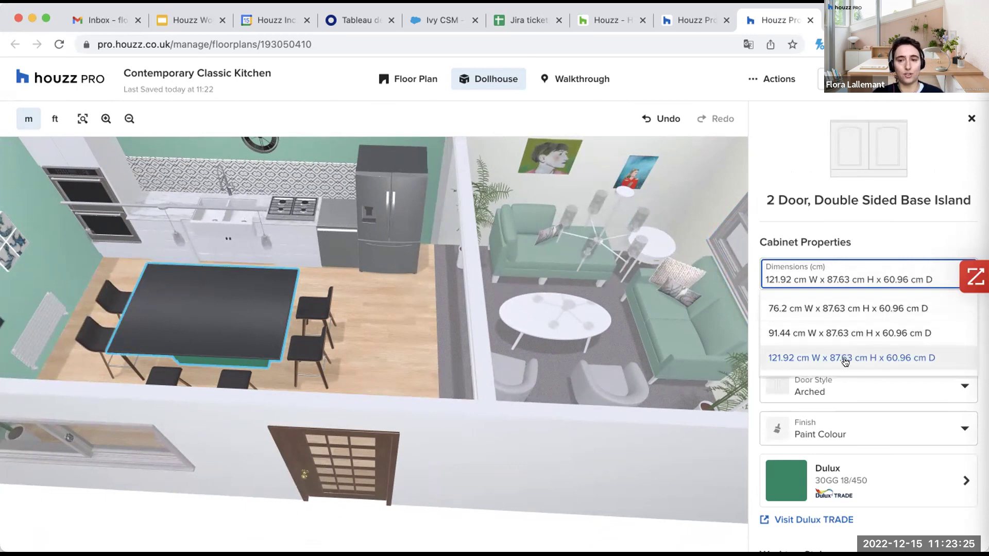
click(907, 243)
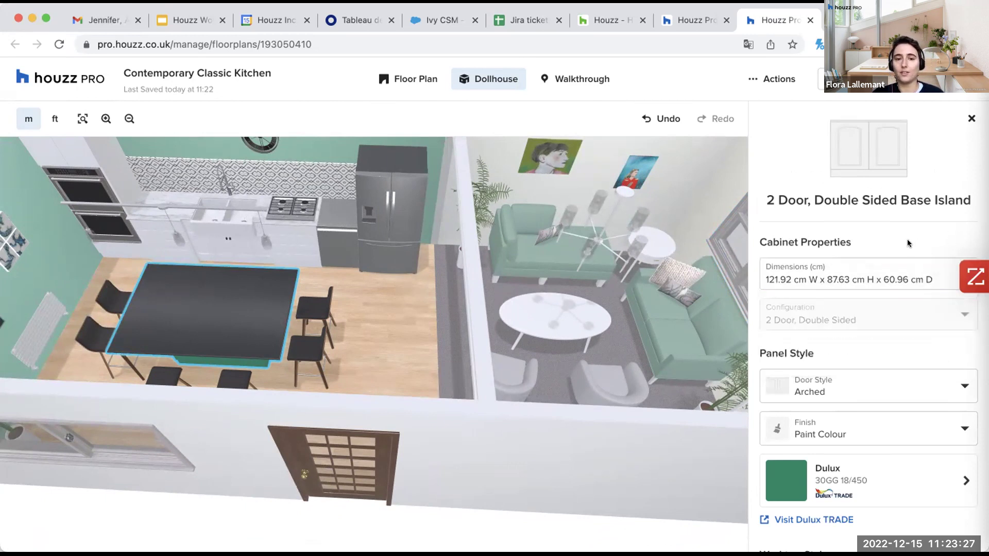
scroll(376, 359, up, 3)
drag(381, 350, 486, 294)
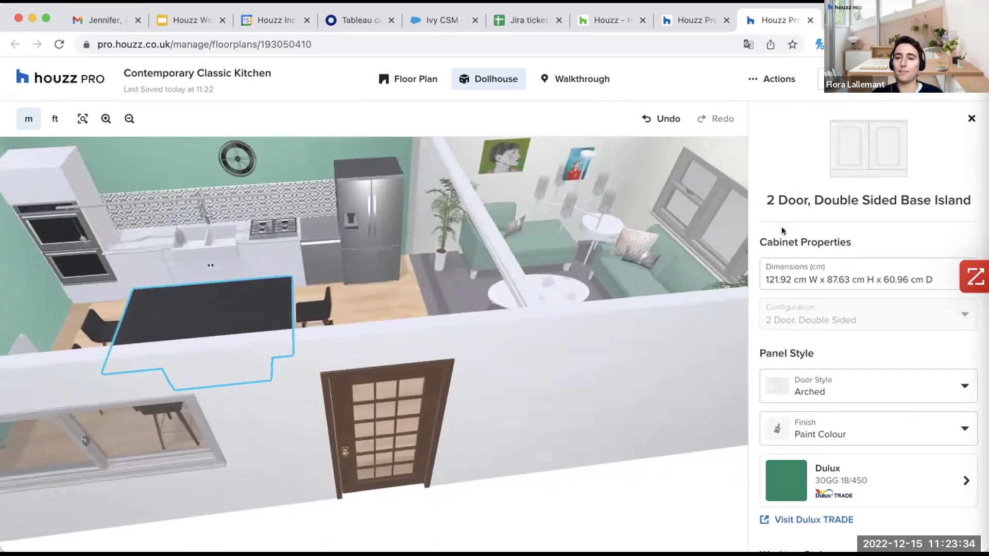
drag(412, 281, 331, 270)
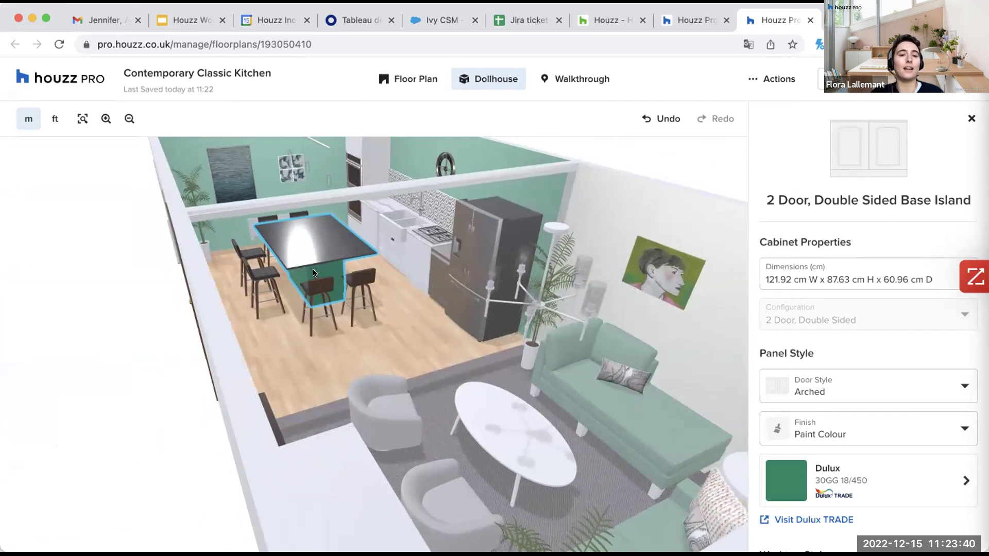
scroll(314, 273, up, 5)
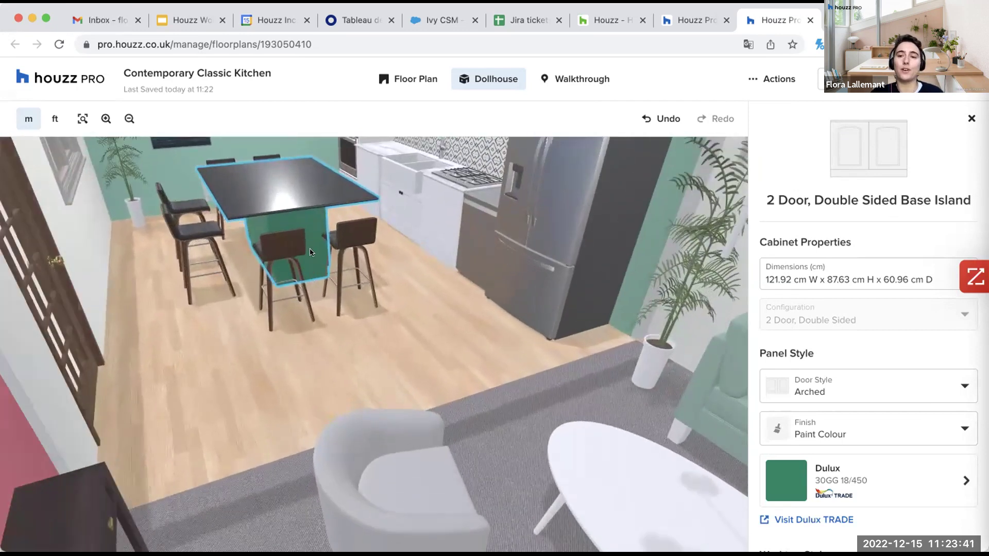
click(846, 275)
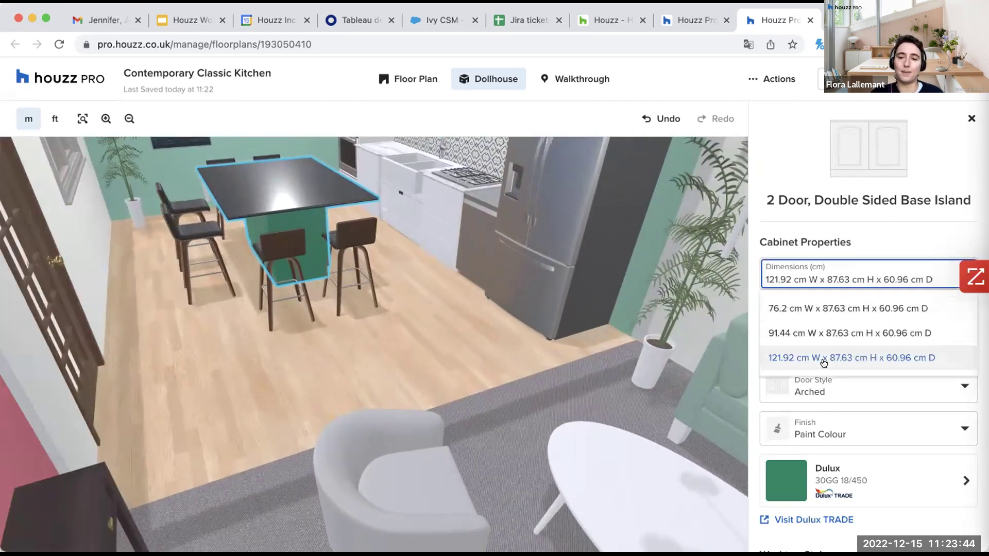
click(902, 279)
Change the island cabinet's door style to Slab
scroll(838, 361, down, 1)
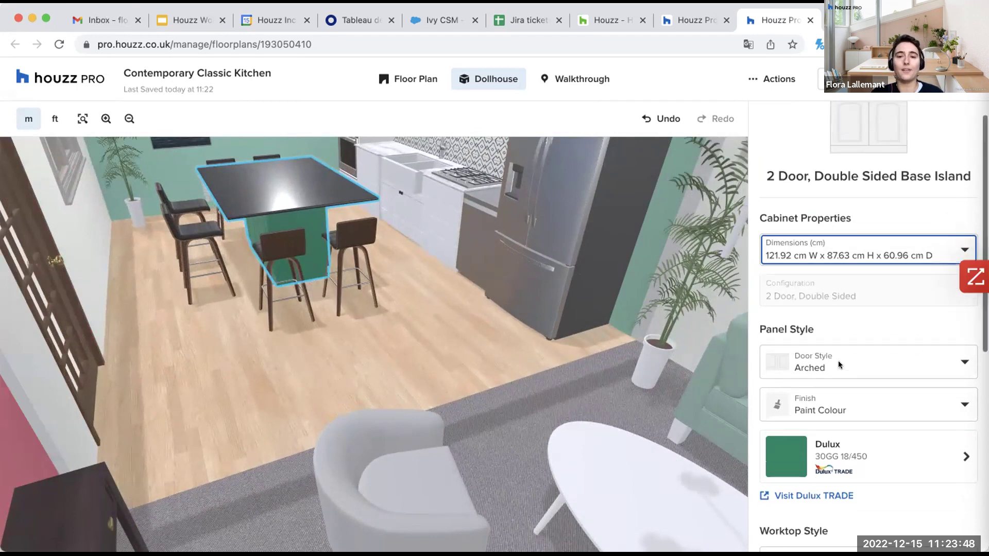
scroll(838, 361, down, 1)
drag(421, 261, 261, 230)
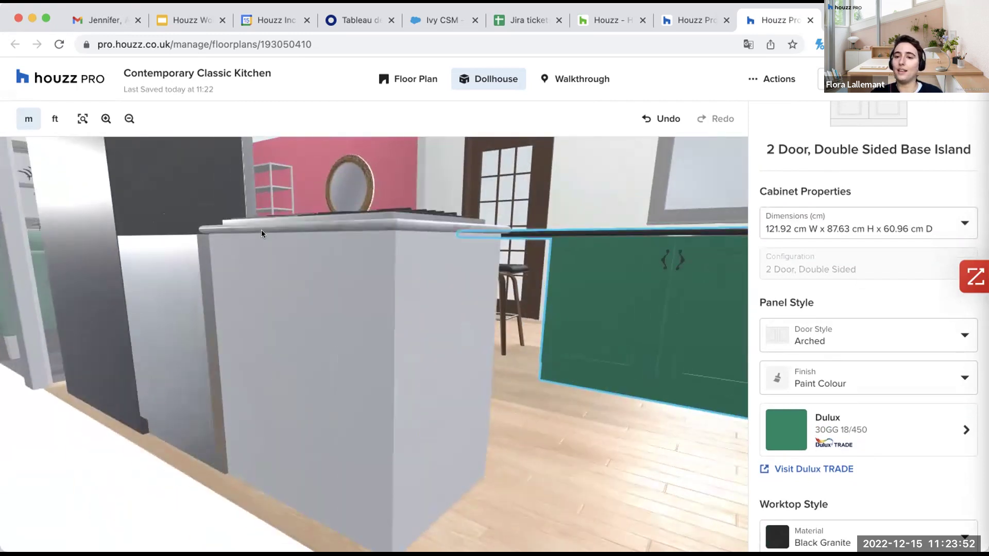
click(833, 340)
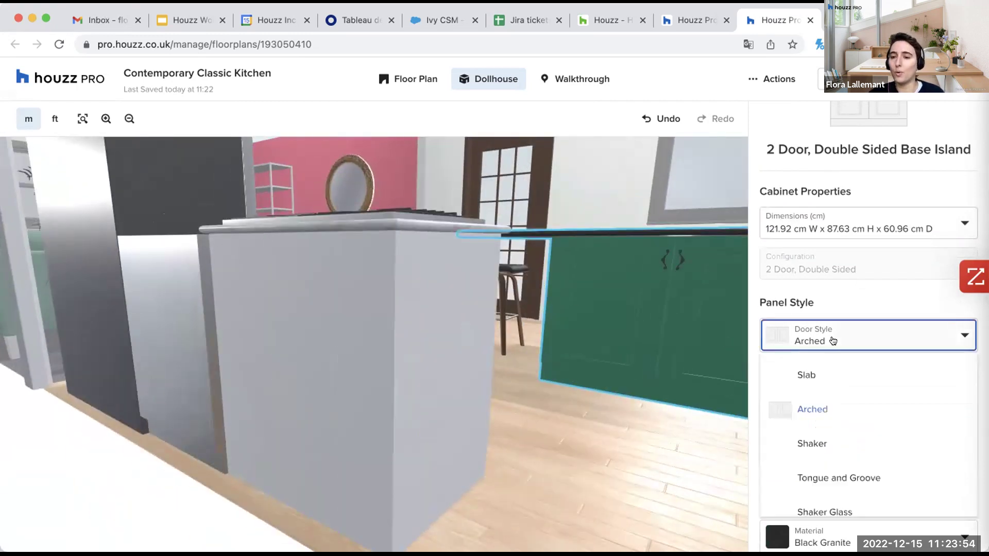
click(824, 375)
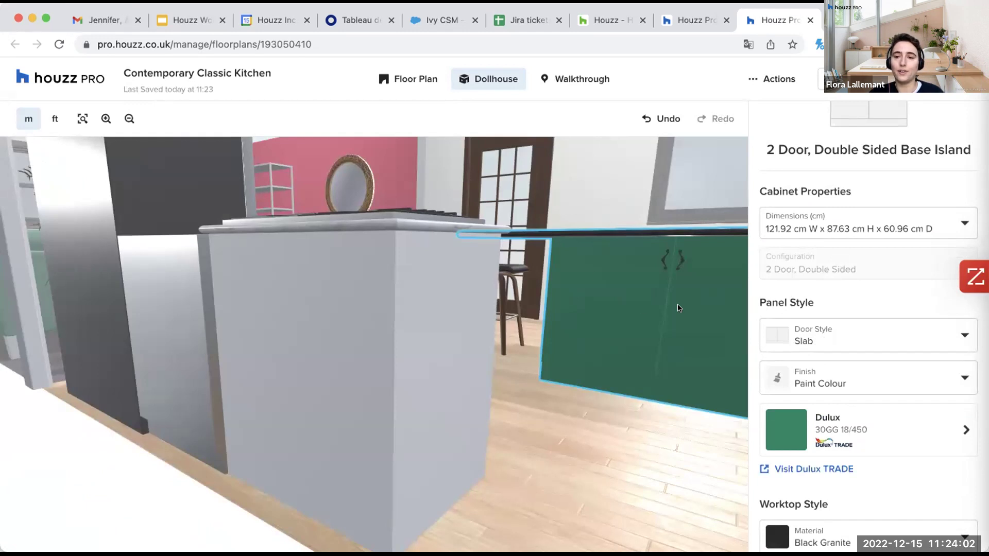
Set the island cabinet's panel finish to White Oak
click(868, 386)
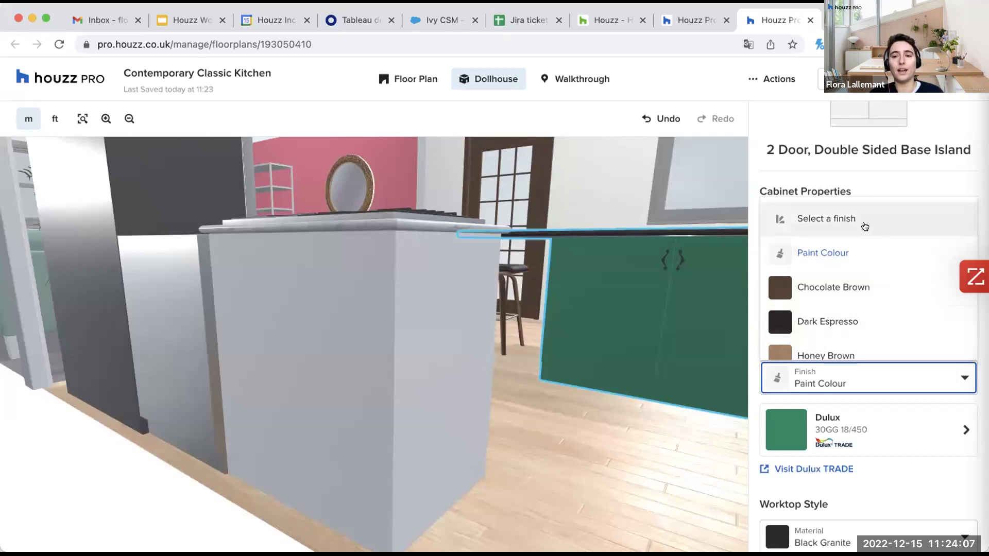
scroll(855, 285, down, 1)
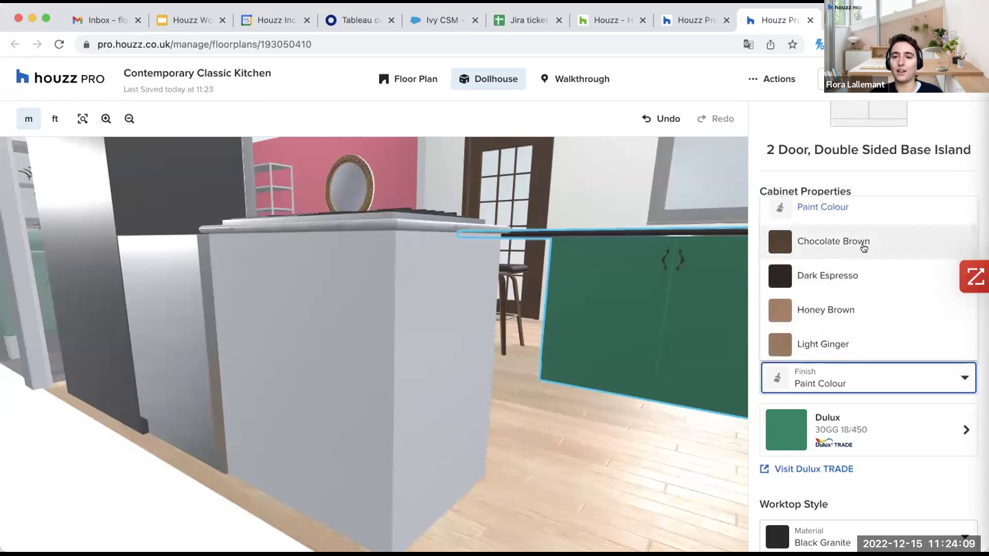
scroll(863, 247, up, 1)
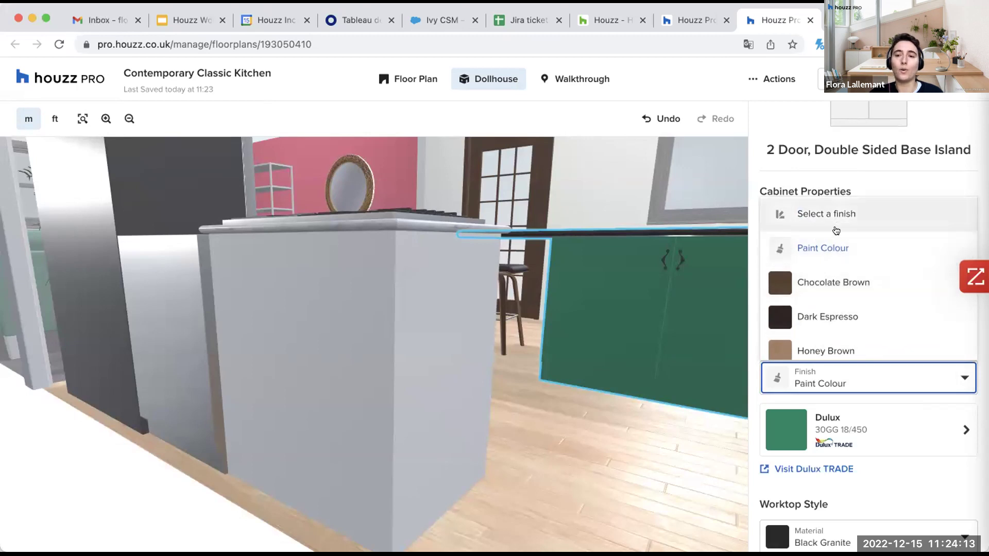
scroll(831, 283, down, 1)
scroll(831, 309, down, 2)
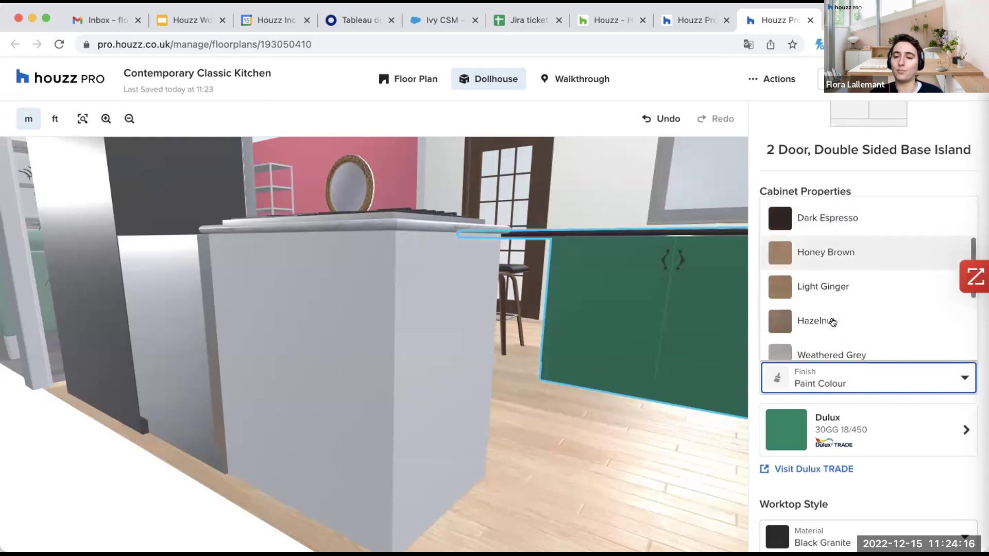
scroll(833, 322, down, 2)
scroll(833, 323, down, 1)
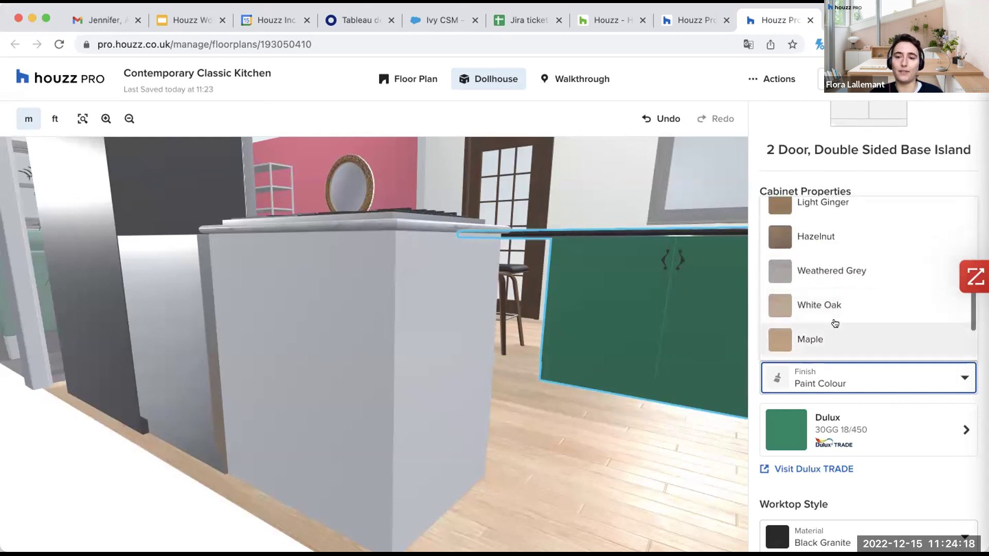
scroll(833, 323, down, 1)
click(842, 279)
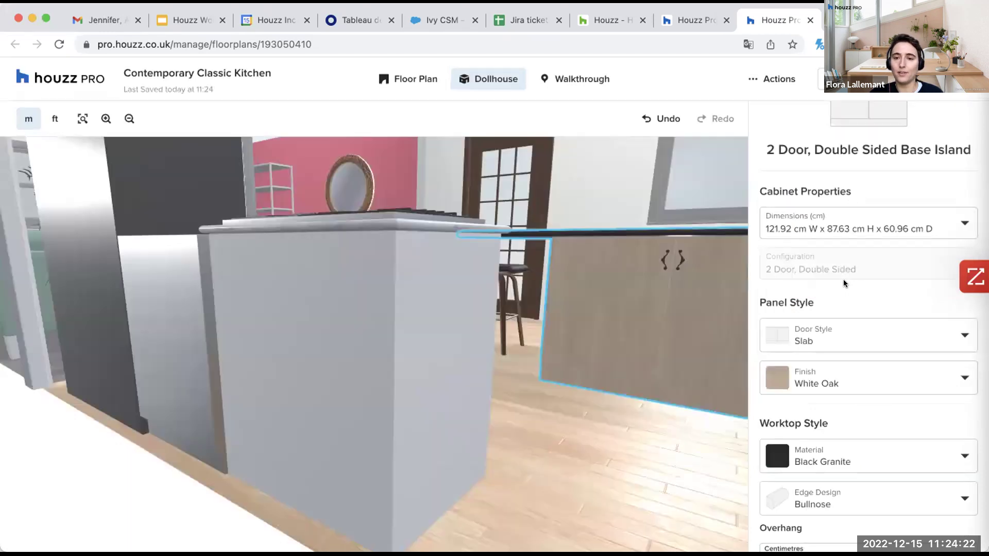
scroll(671, 301, down, 5)
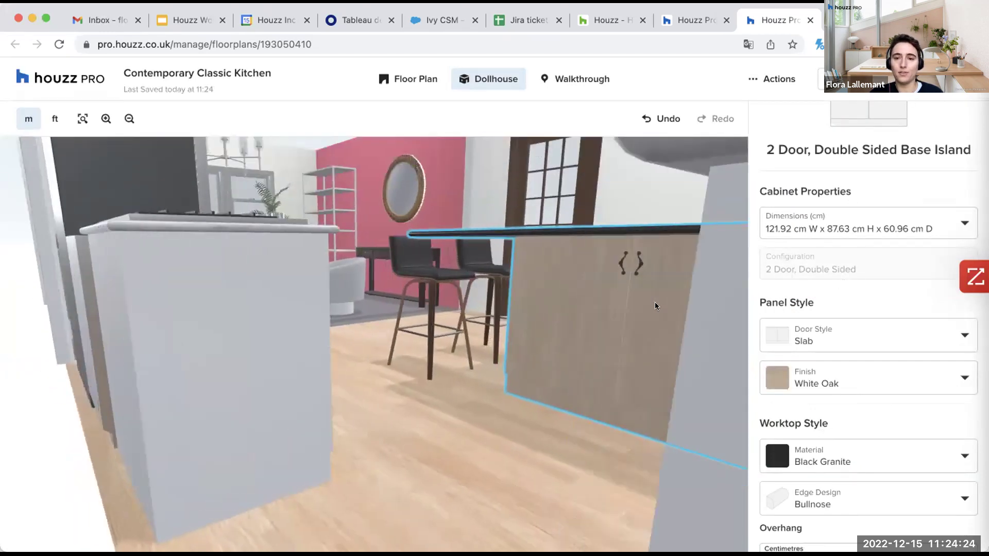
scroll(661, 301, down, 2)
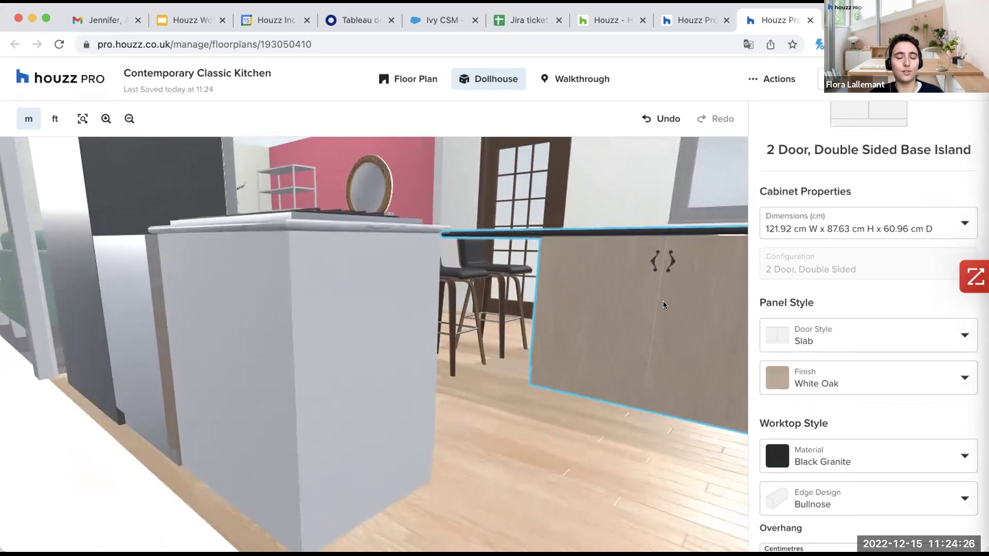
click(857, 390)
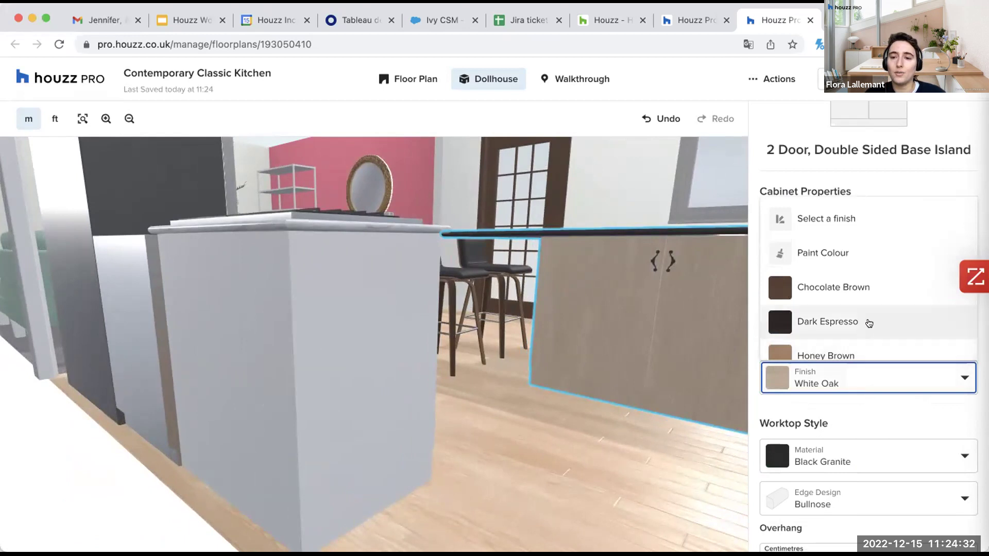
scroll(866, 323, down, 1)
click(841, 385)
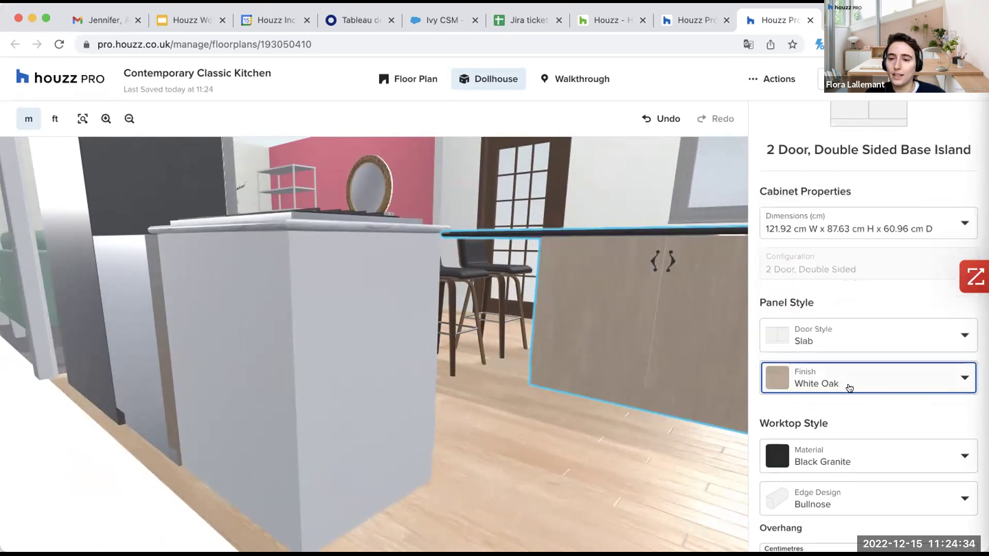
Change the kitchen island's worktop material to Arctic Fall Marble
scroll(837, 405, down, 5)
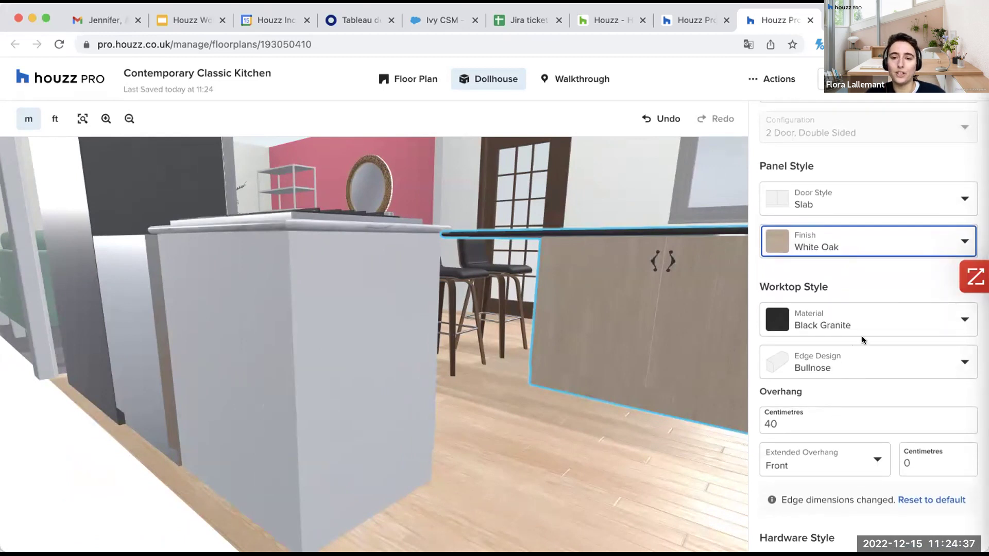
scroll(870, 289, down, 1)
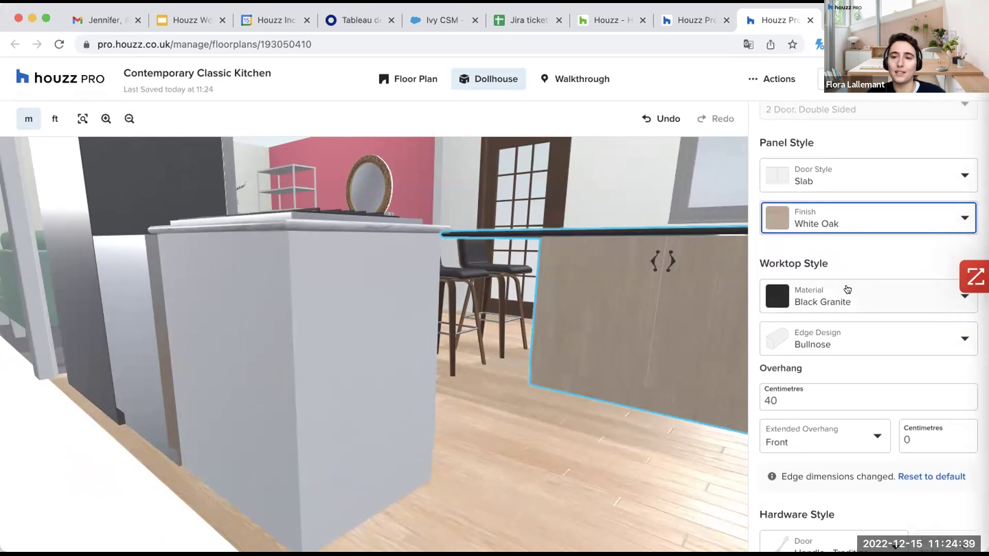
drag(662, 295, 641, 309)
click(837, 297)
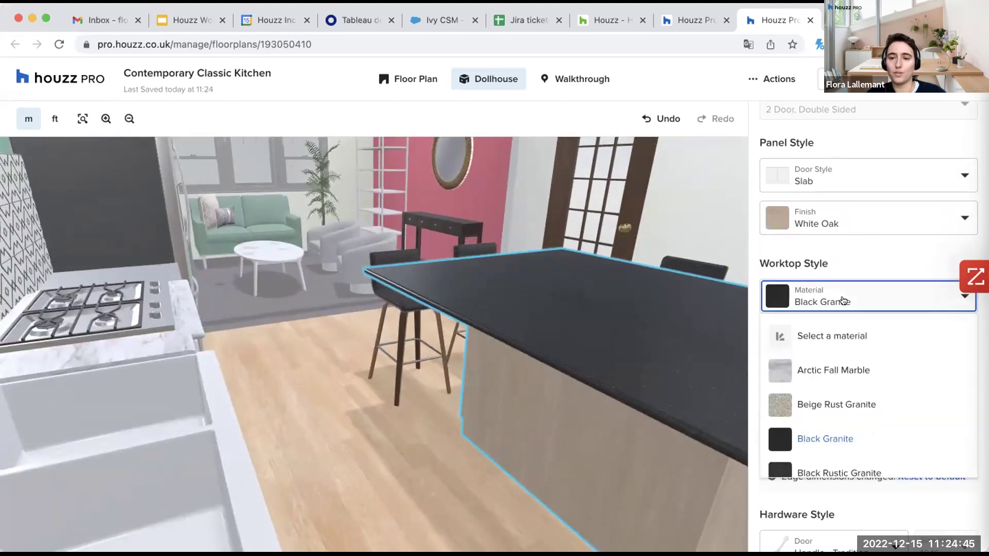
click(848, 372)
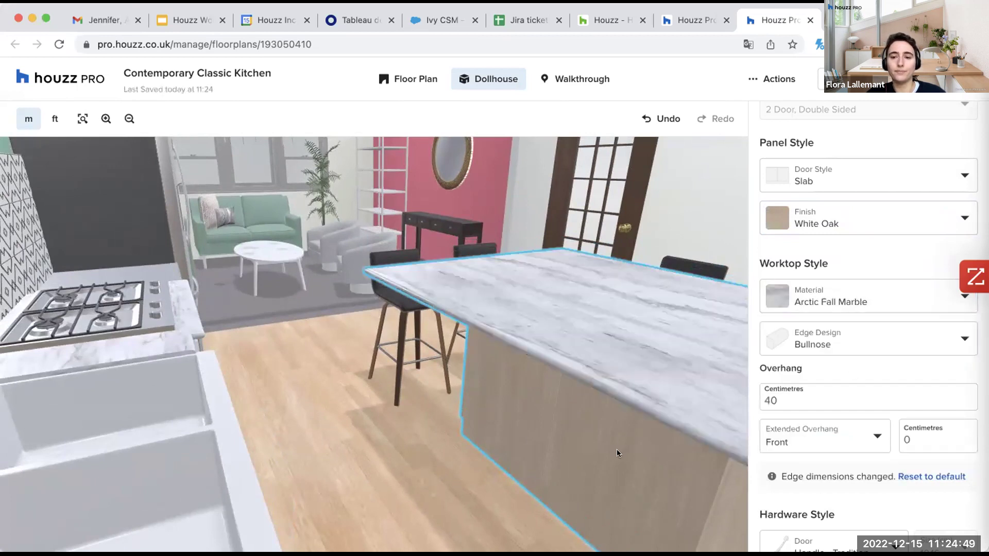
click(877, 302)
scroll(877, 407, down, 10)
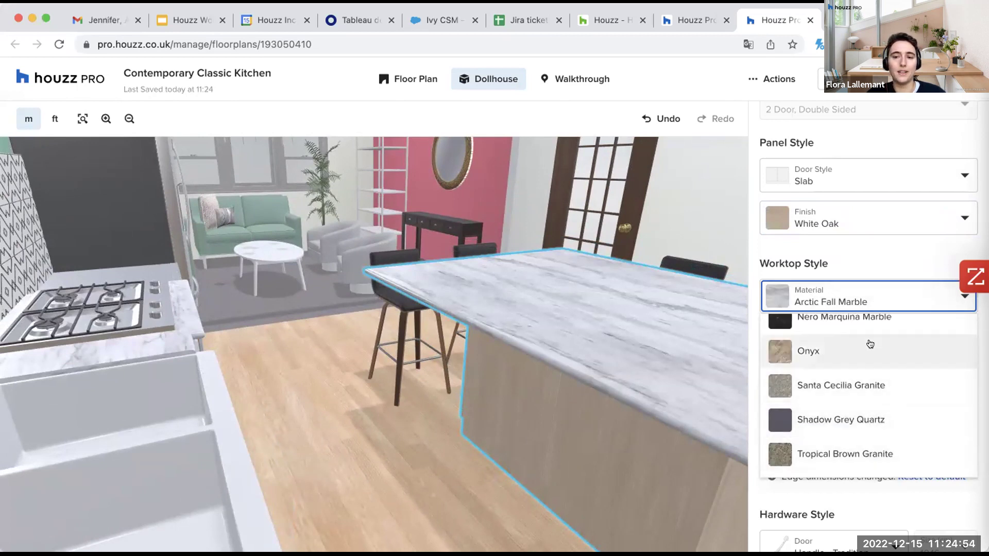
scroll(870, 342, up, 10)
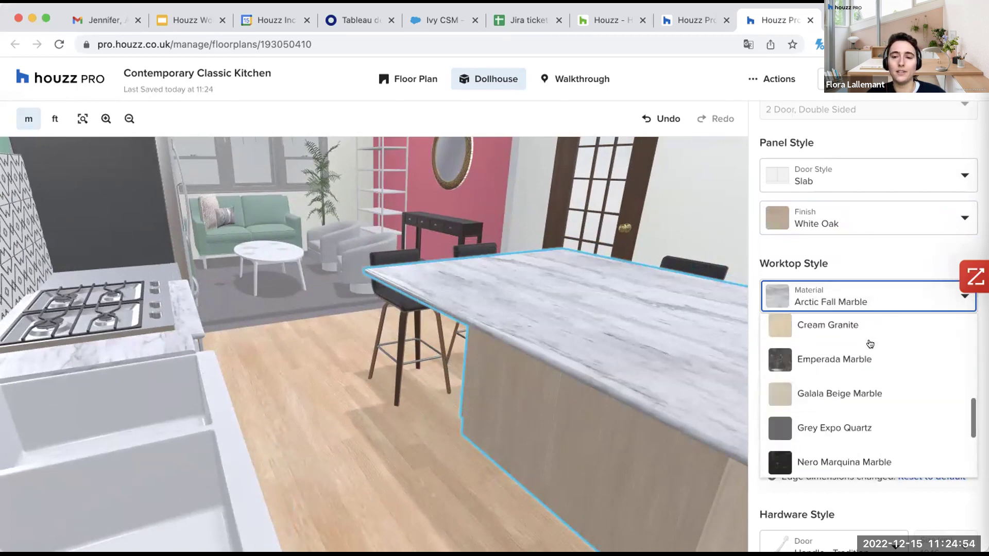
click(751, 285)
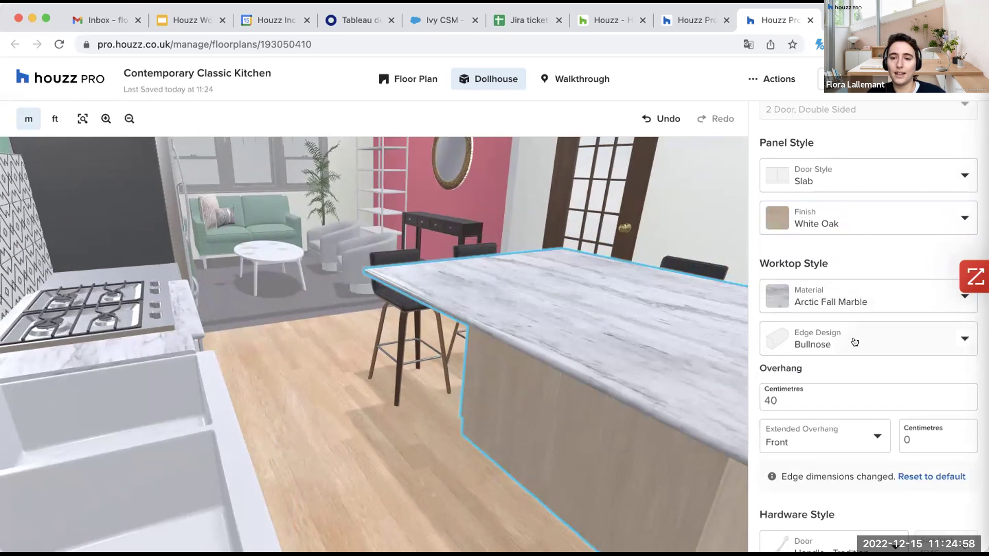
Change the island worktop's edge design to Eased and inspect the new edge up close
scroll(854, 342, down, 2)
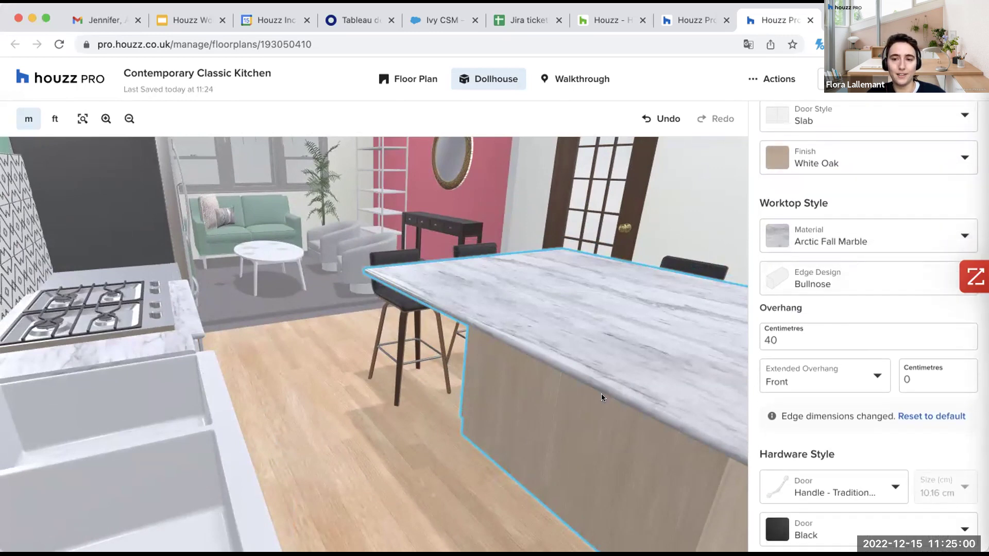
scroll(600, 393, up, 2)
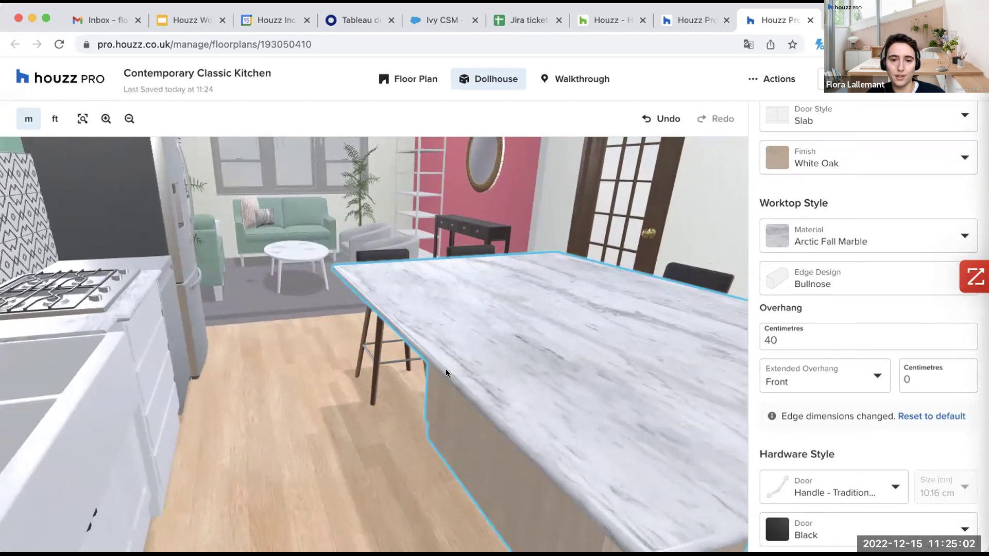
click(873, 286)
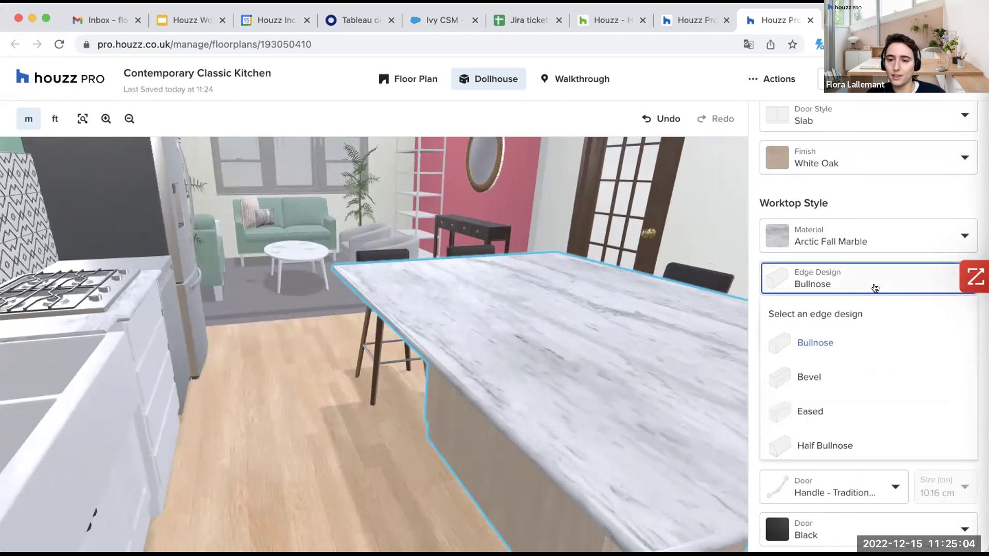
scroll(852, 375, down, 2)
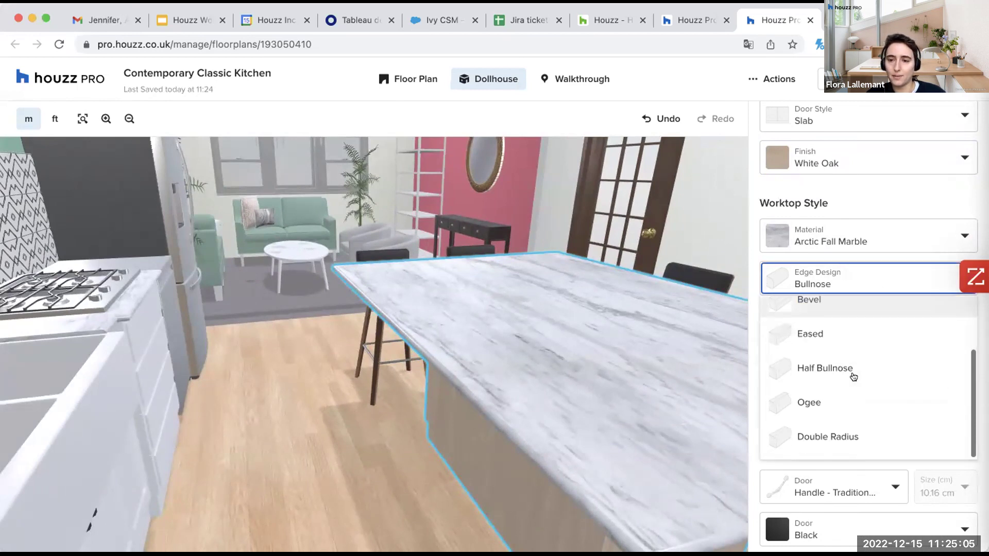
click(824, 333)
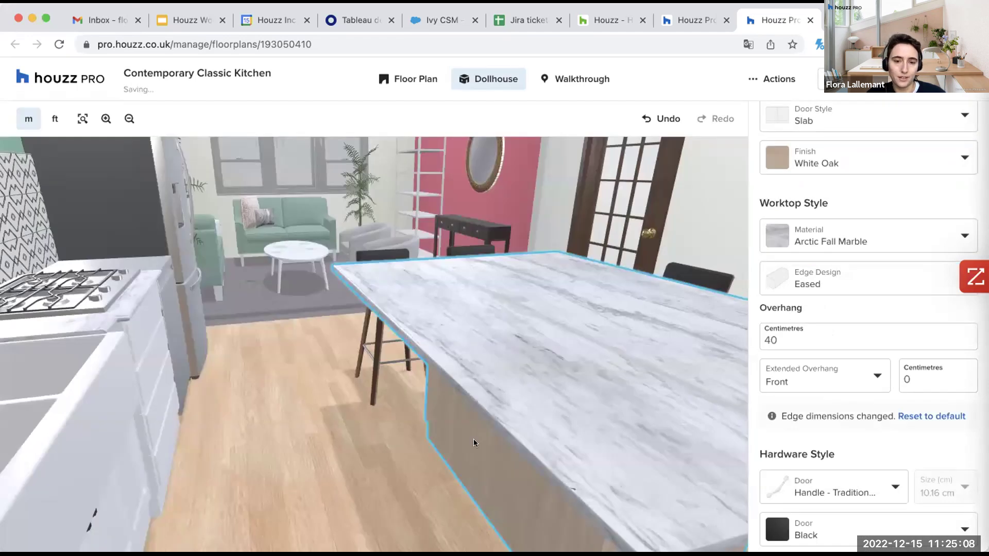
scroll(473, 439, up, 5)
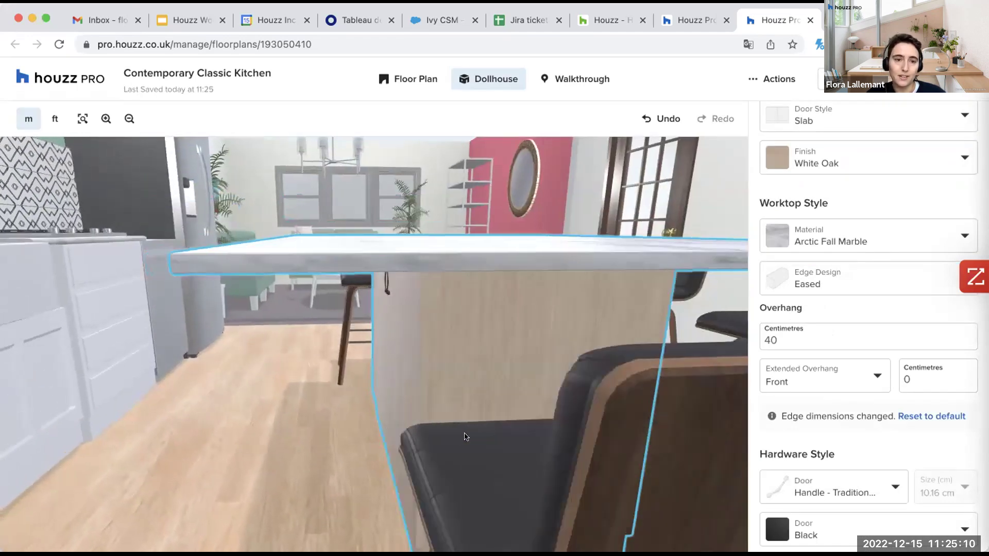
scroll(465, 437, up, 3)
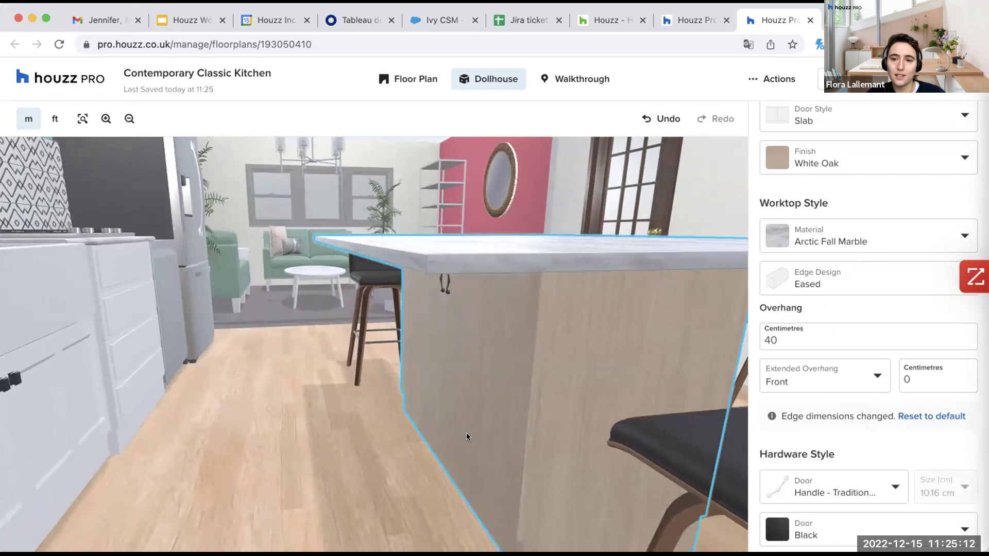
Examine the underside of the island's worktop overhang and the sides available for an extended overhang
scroll(821, 315, down, 2)
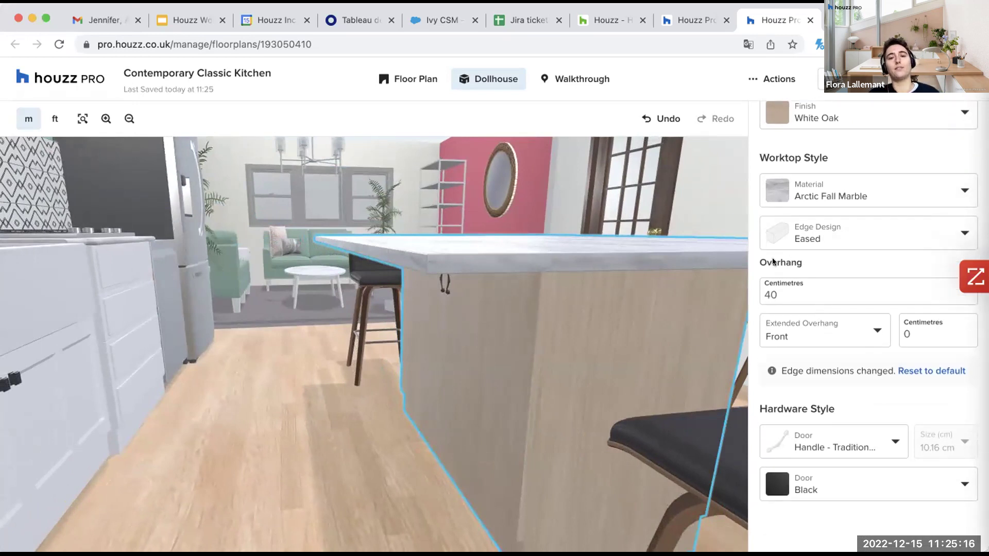
mouse_move(655, 328)
mouse_down()
mouse_move(585, 309)
mouse_move(651, 331)
mouse_move(655, 320)
mouse_up()
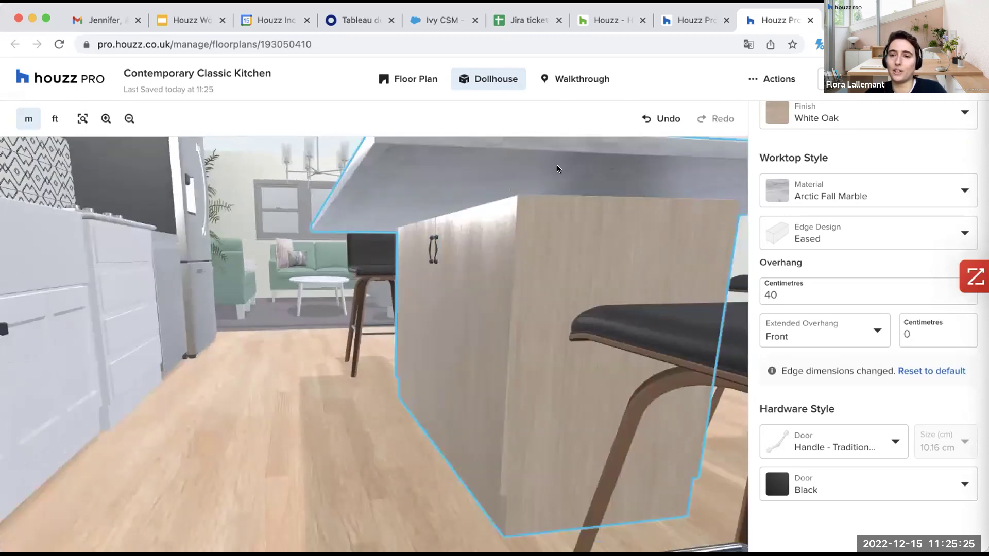
click(865, 341)
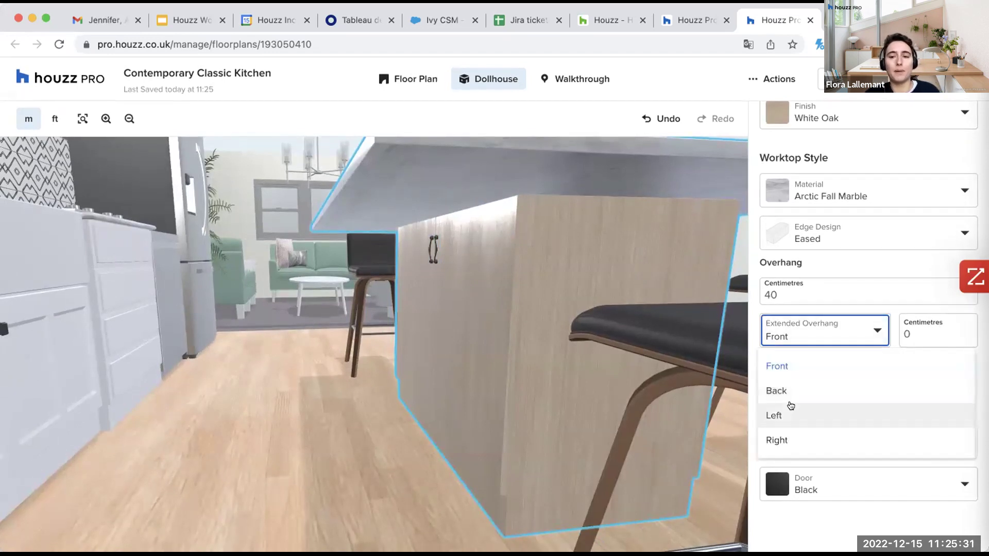
click(751, 309)
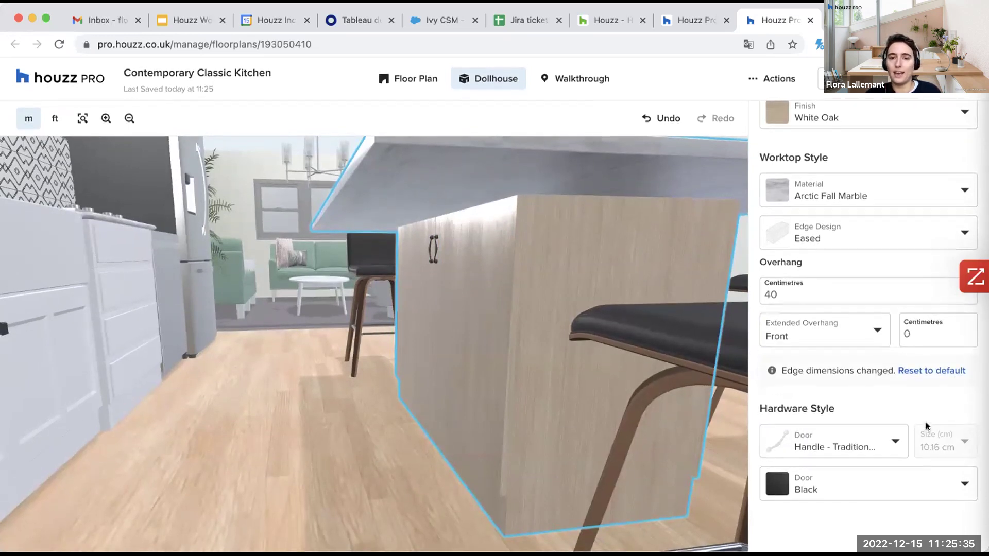
Change the island cabinet's door hardware style to Knob - Rectangular
scroll(499, 393, down, 3)
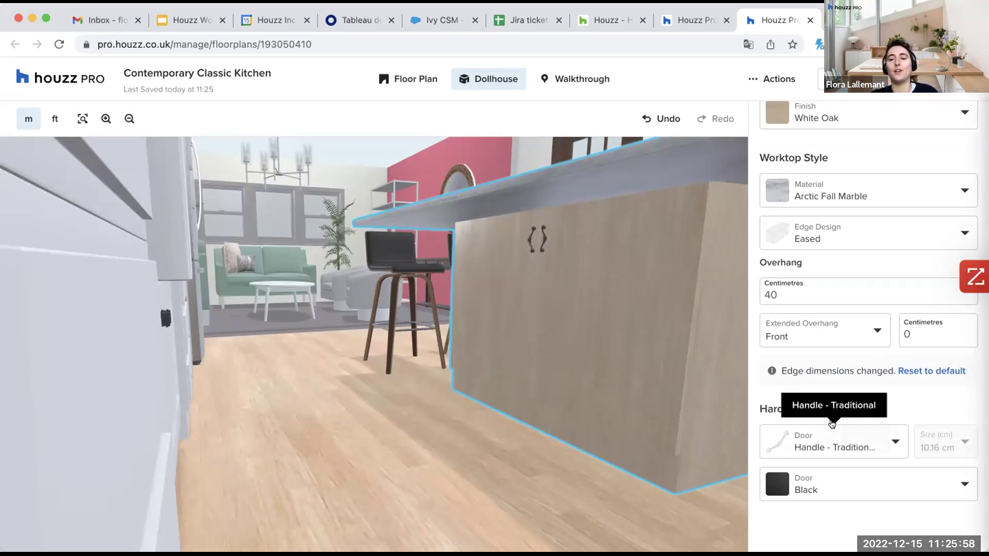
click(838, 452)
scroll(849, 366, down, 3)
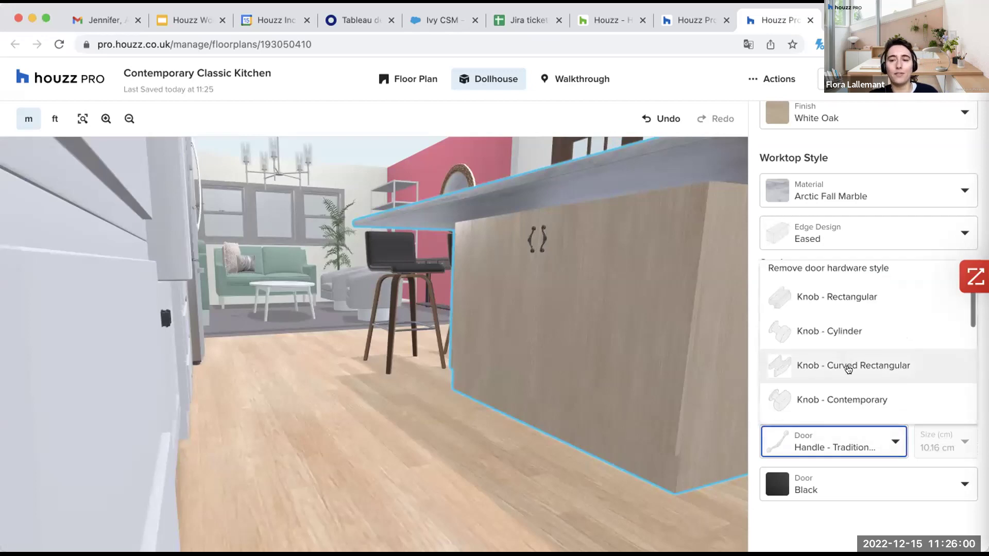
scroll(848, 369, down, 3)
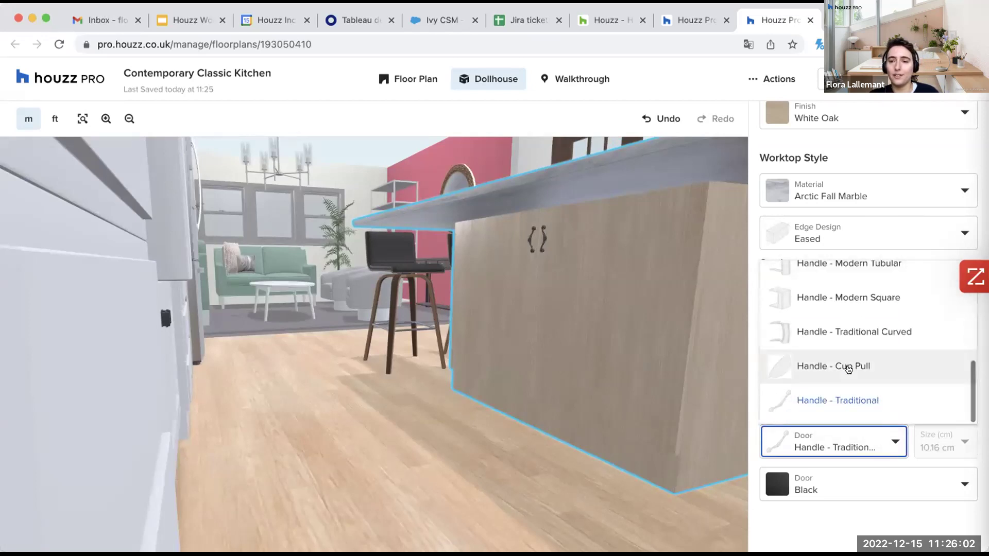
scroll(849, 370, up, 5)
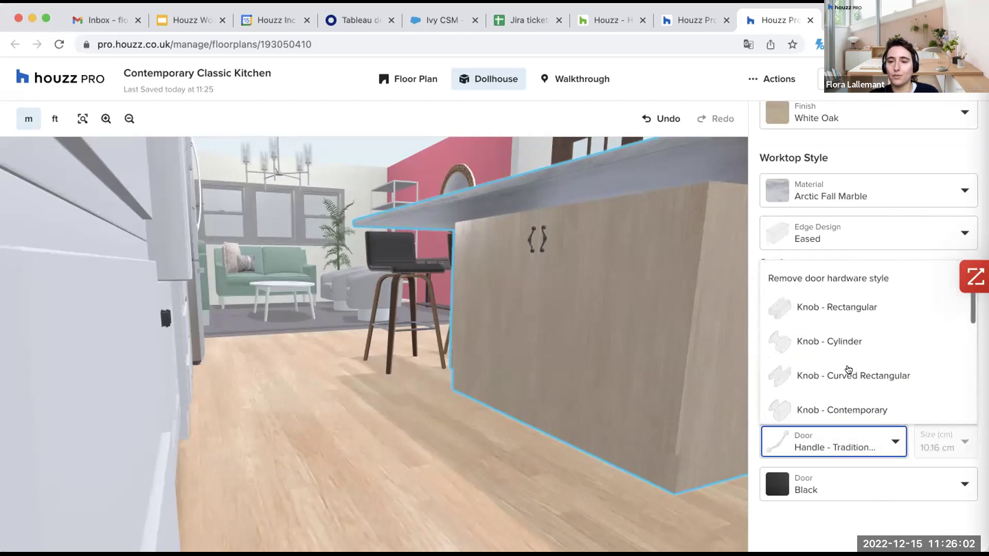
click(832, 309)
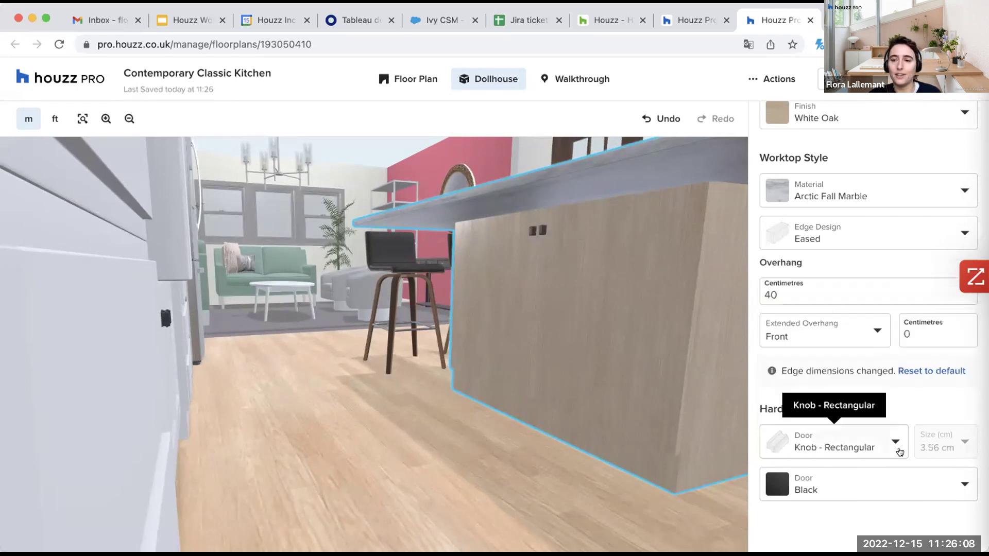
Set the island's door hardware material to Satin Nickel and close the cabinet's properties
click(845, 481)
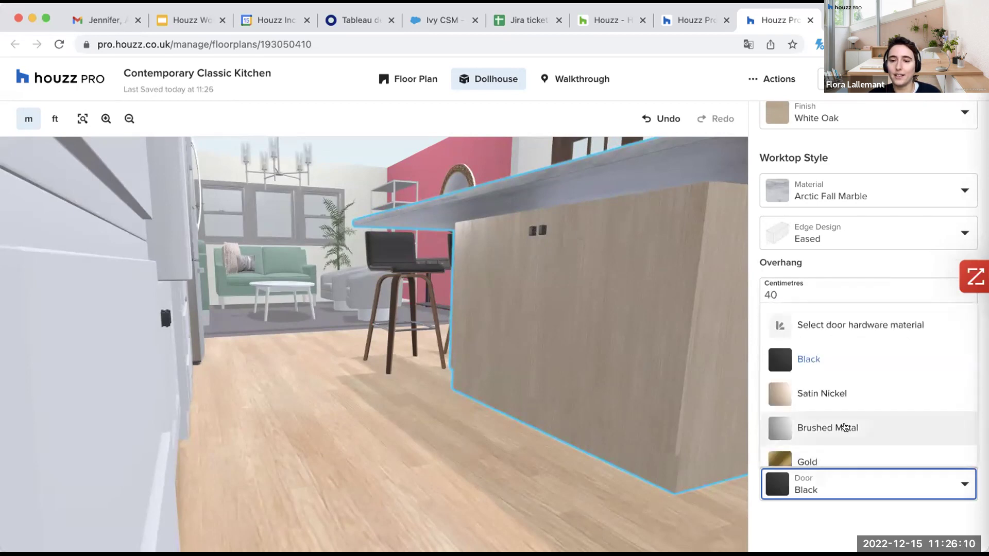
scroll(845, 427, down, 1)
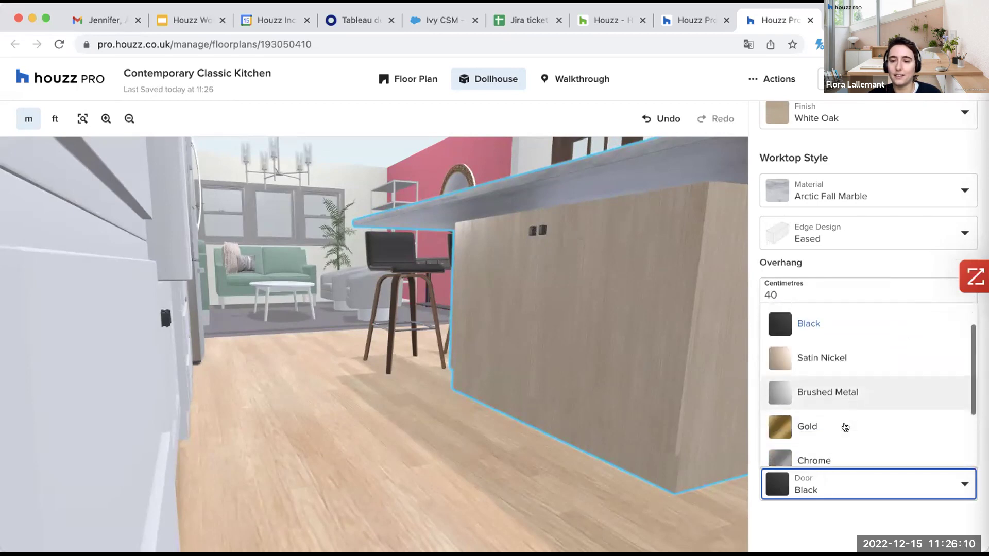
click(842, 356)
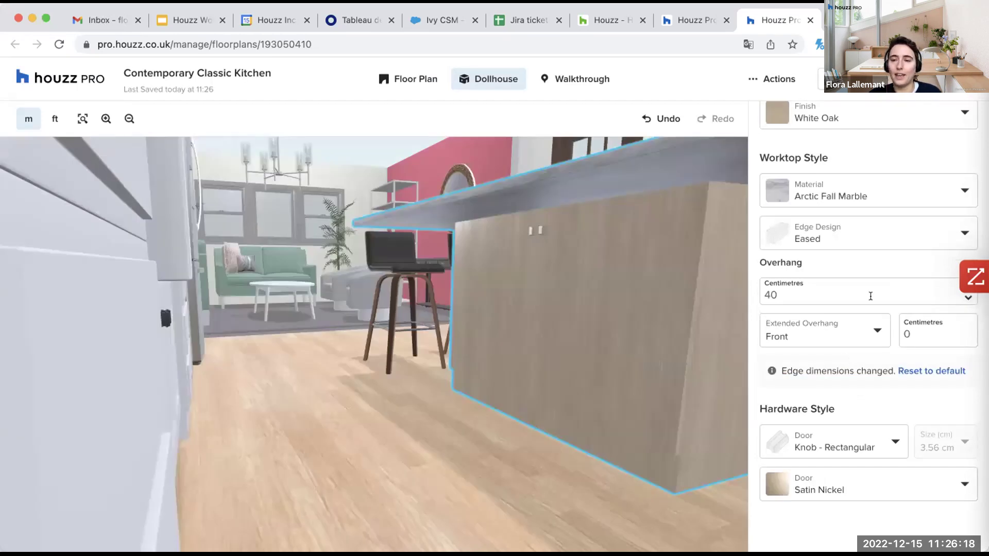
scroll(870, 296, up, 6)
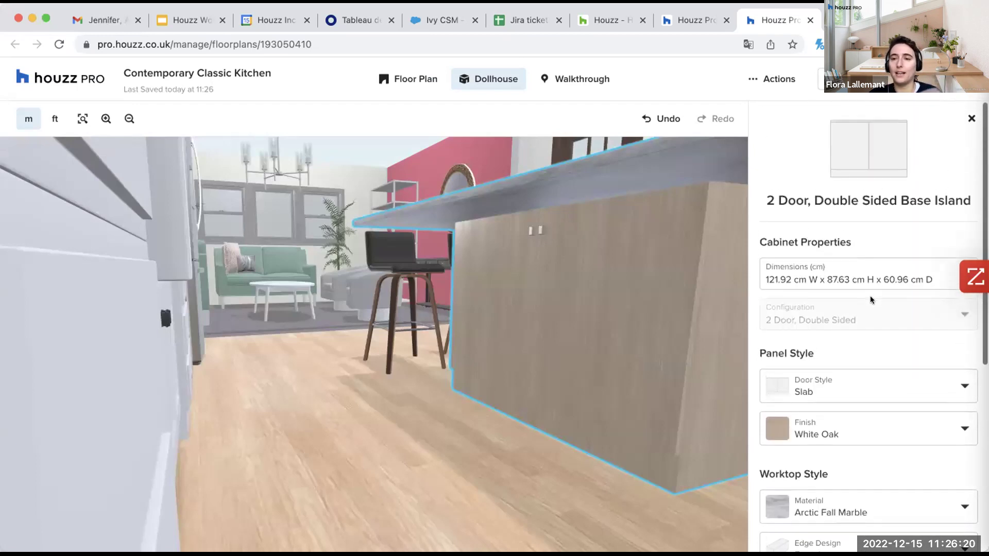
click(968, 120)
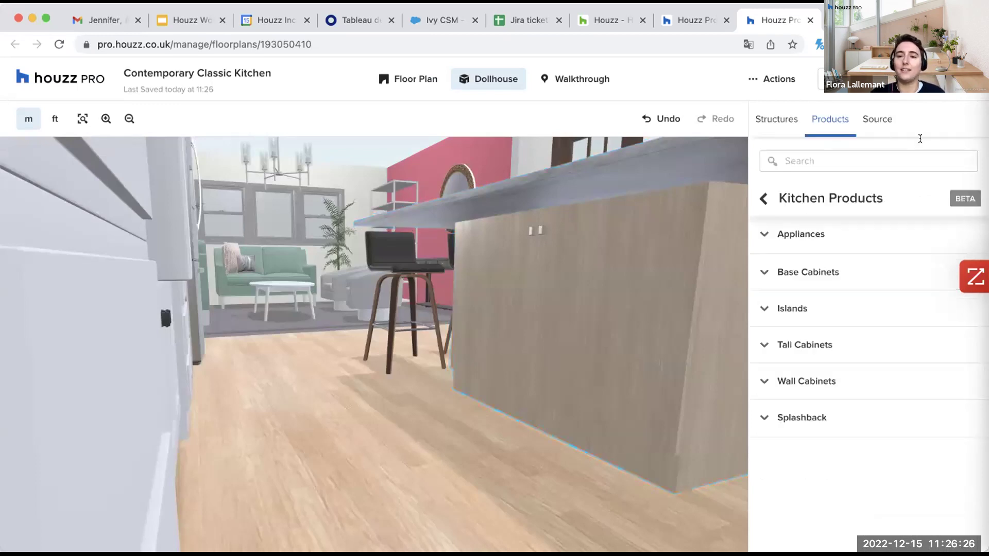
Select the farmhouse sink base cabinet along the kitchen's back wall to show its properties
drag(651, 285, 543, 329)
drag(387, 258, 369, 320)
scroll(369, 316, down, 3)
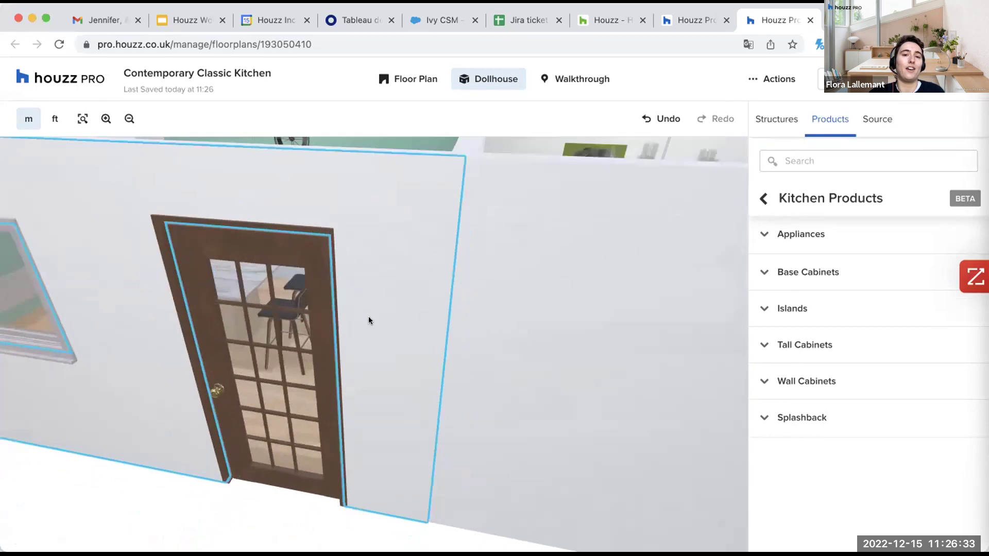
scroll(369, 320, down, 5)
drag(368, 306, 388, 324)
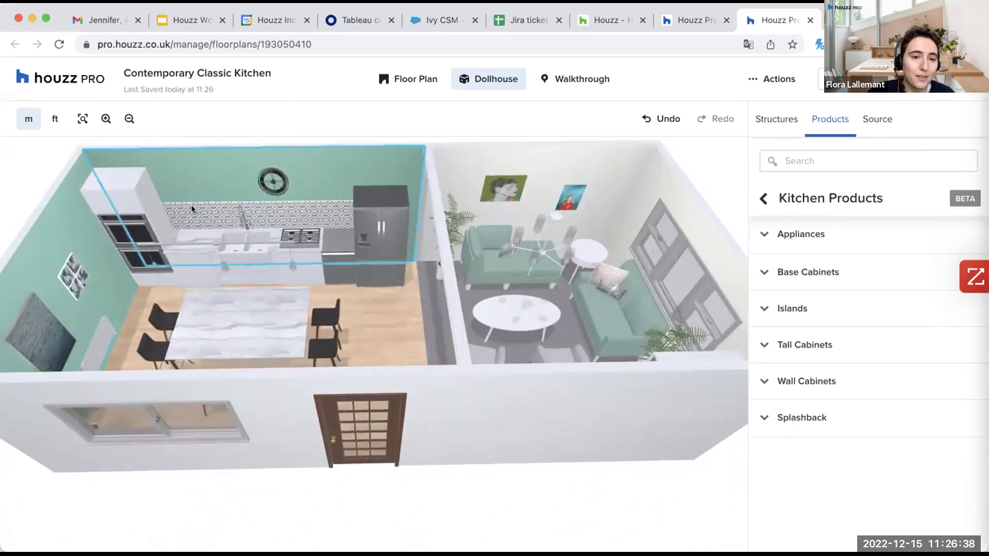
scroll(221, 267, up, 3)
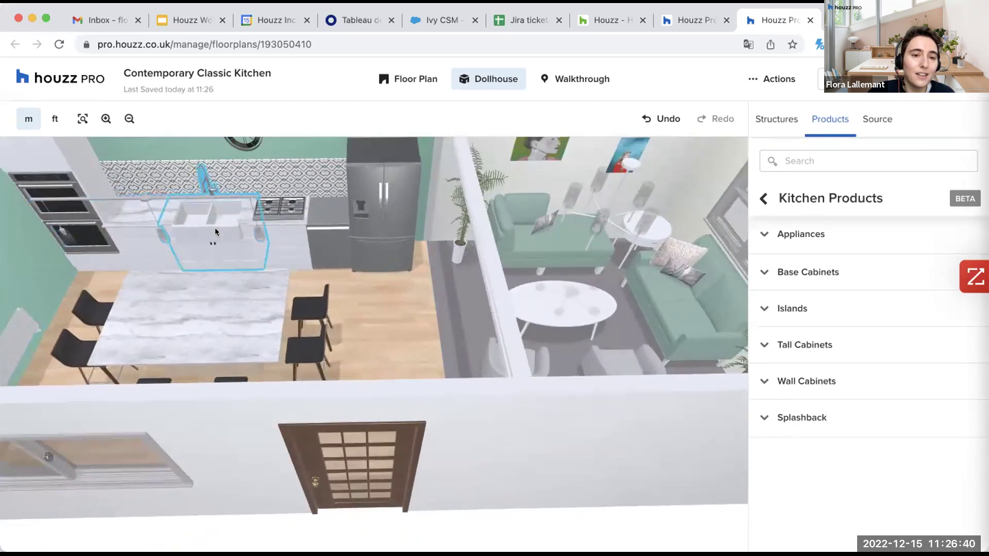
click(214, 224)
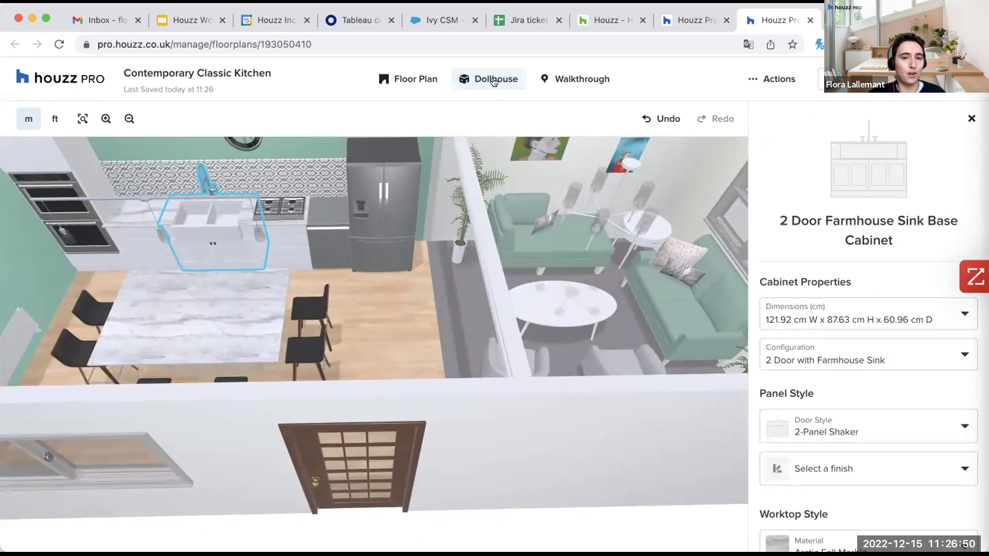
Check the selected sink base cabinet in the 2D floor plan and return to the dollhouse view of the kitchen
click(414, 80)
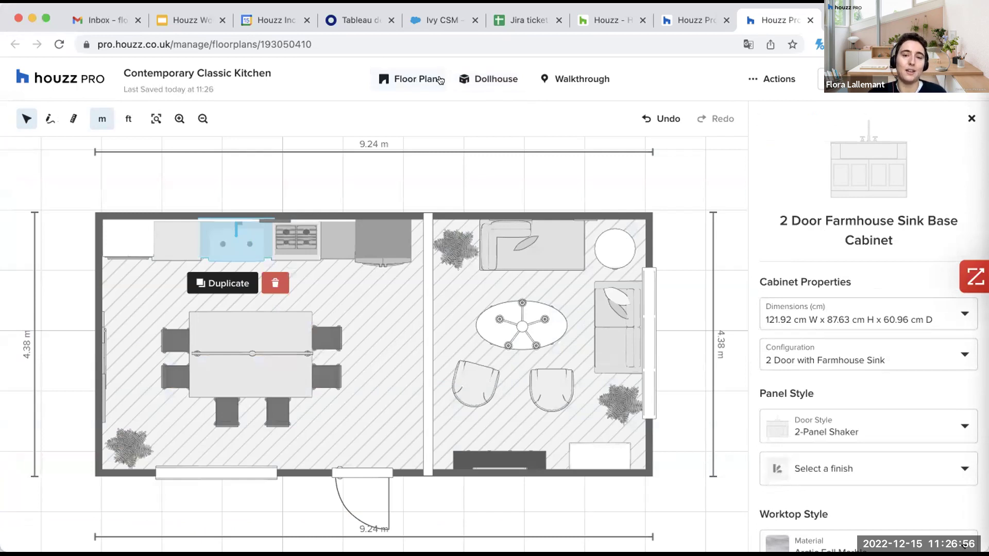
click(499, 78)
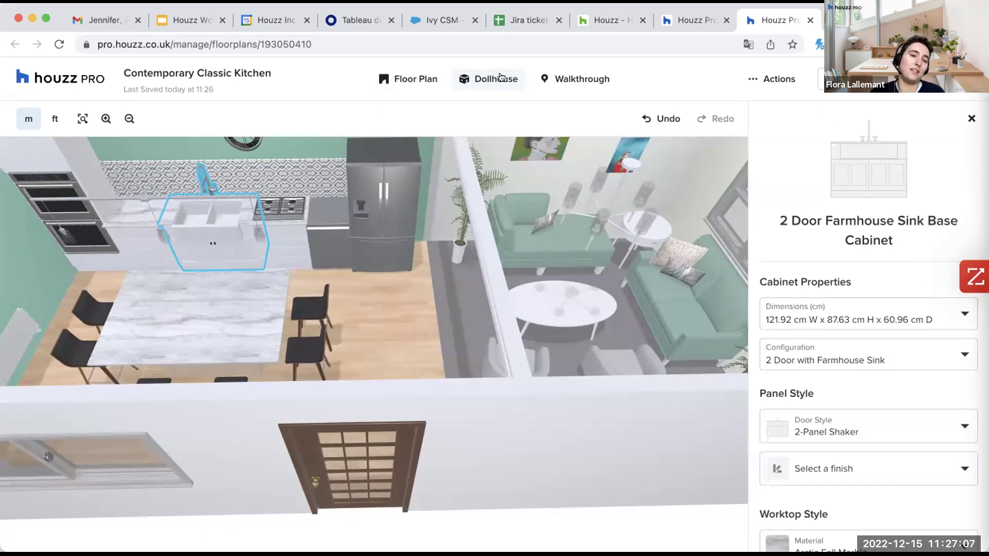
click(500, 77)
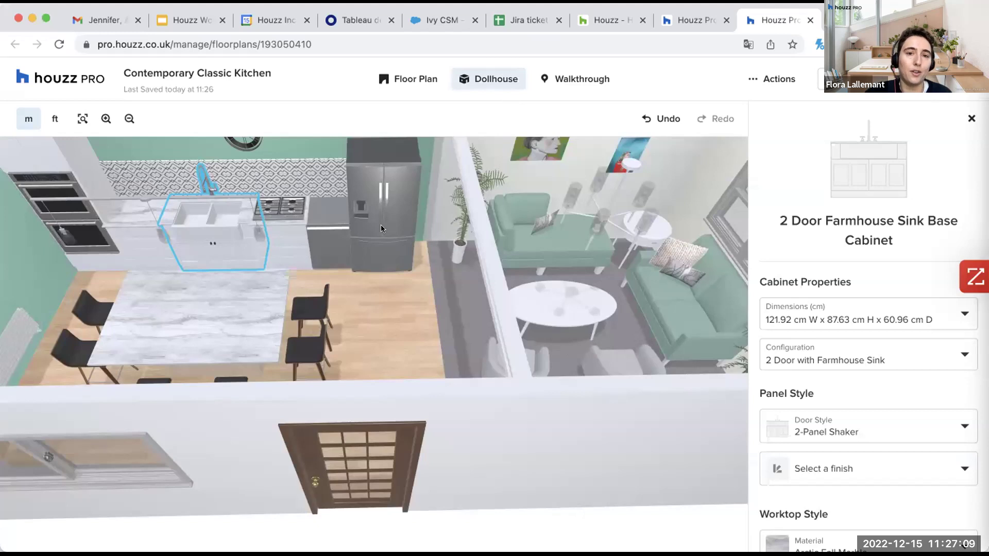
scroll(237, 240, up, 2)
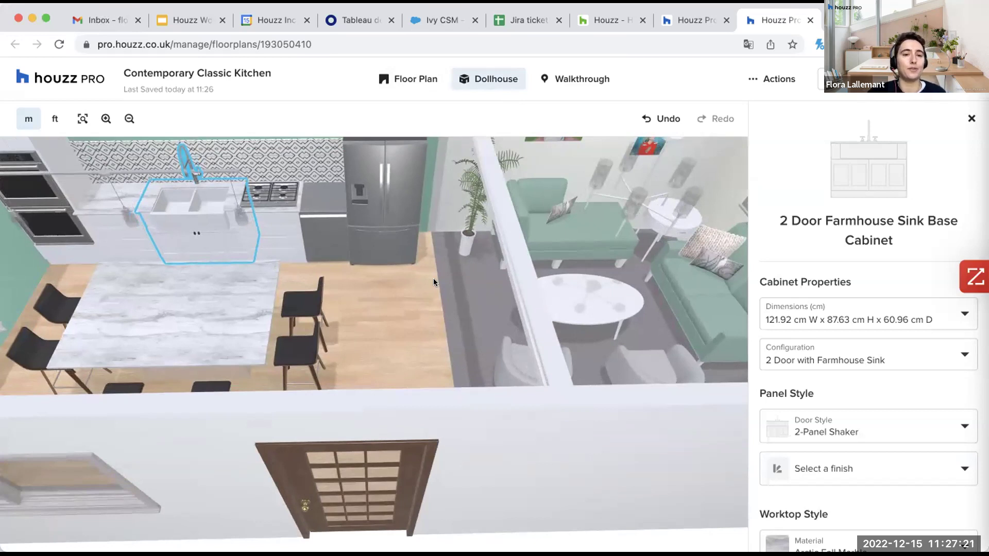
drag(271, 240, 249, 237)
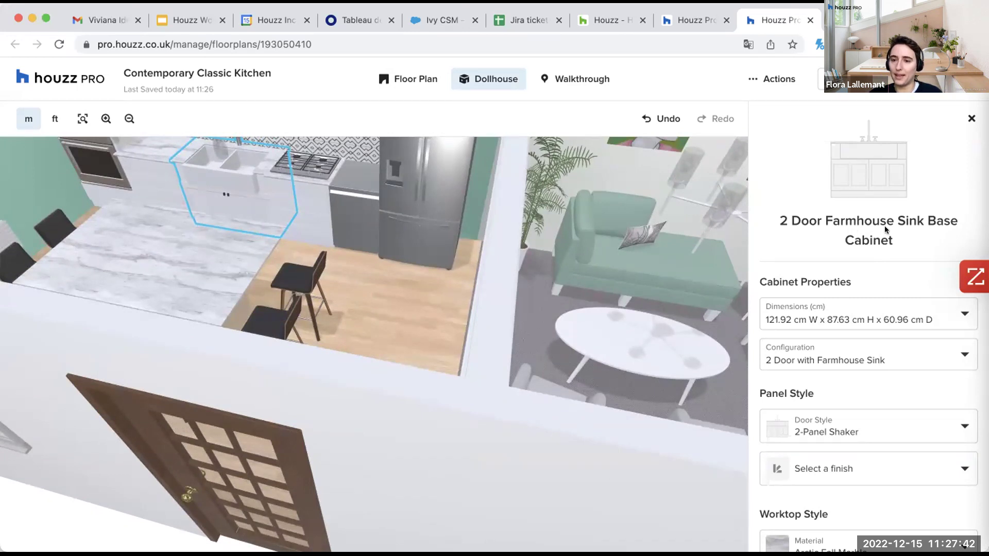
Review the preset dimensions available for the farmhouse sink base cabinet without choosing a different size
scroll(885, 227, down, 2)
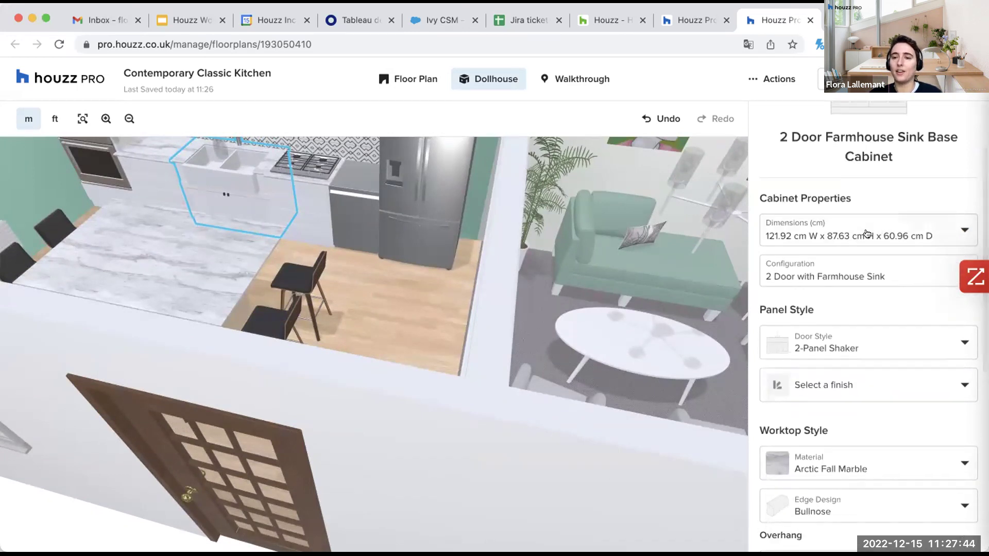
click(867, 234)
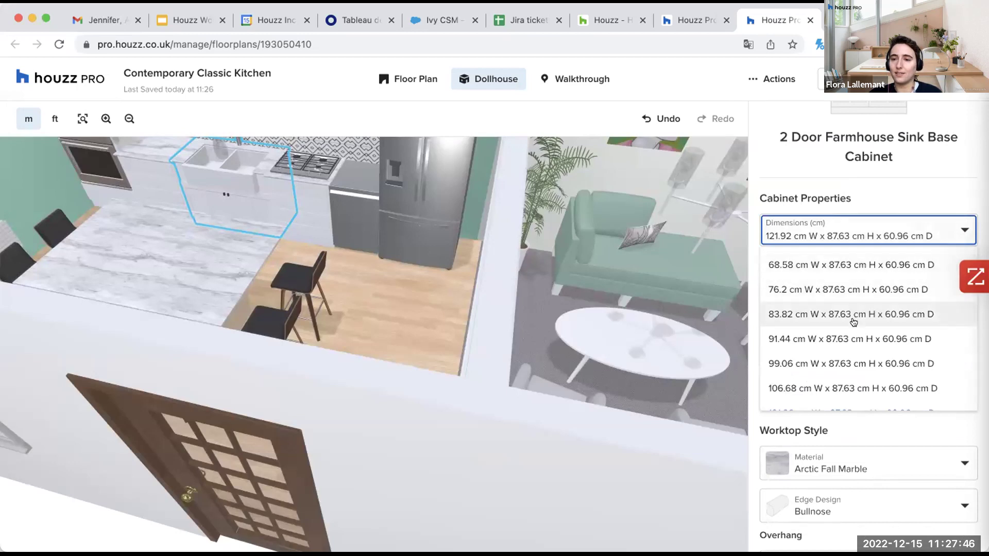
scroll(847, 385, down, 1)
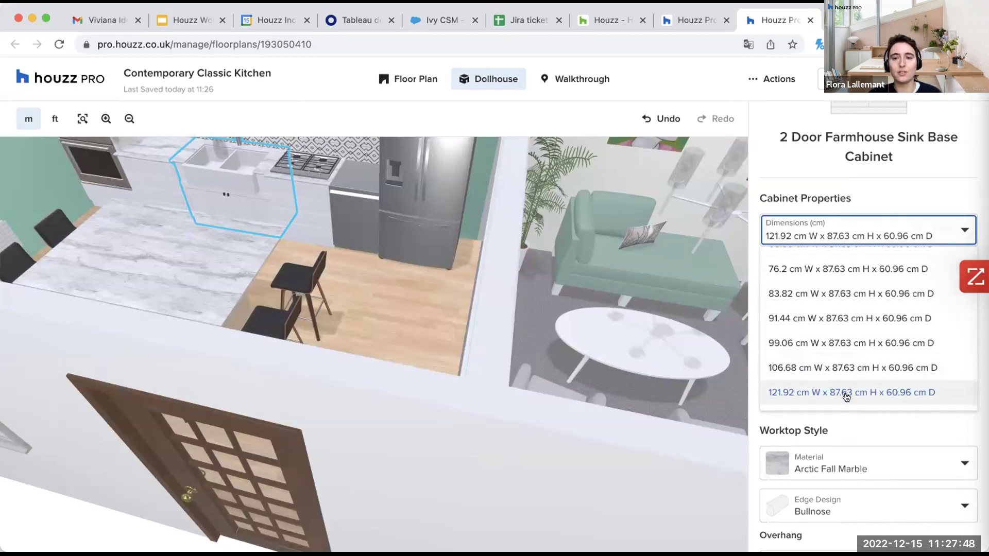
click(753, 229)
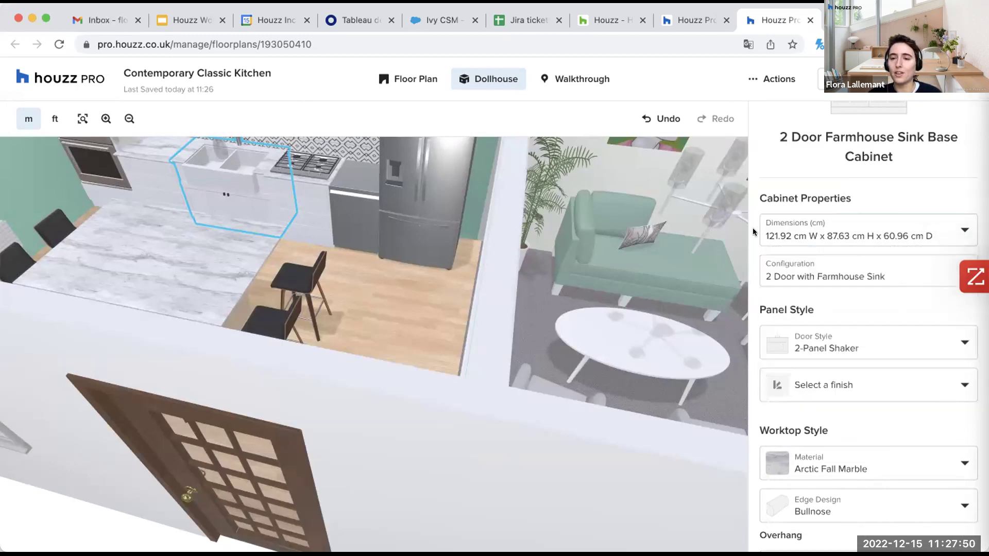
click(801, 235)
scroll(811, 337, down, 1)
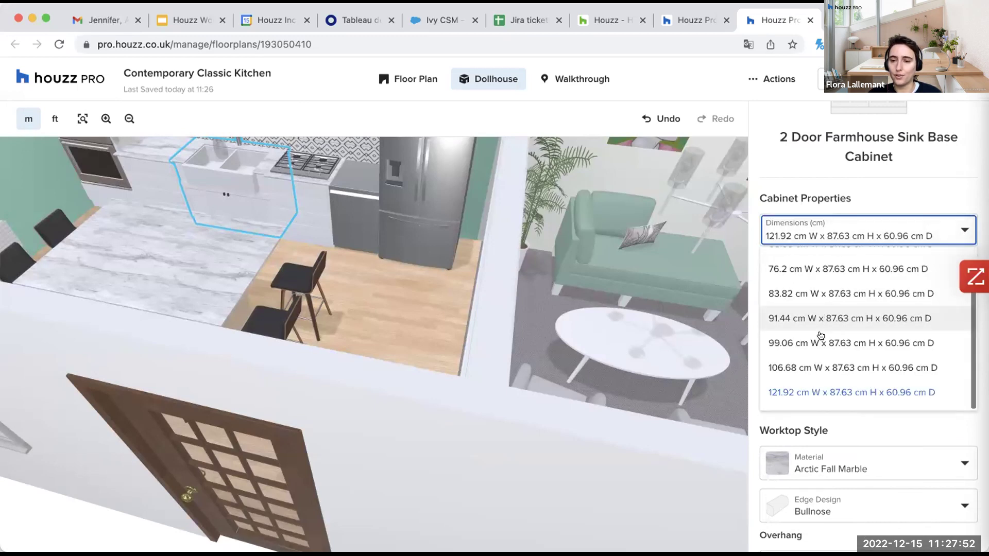
click(752, 262)
scroll(865, 317, down, 3)
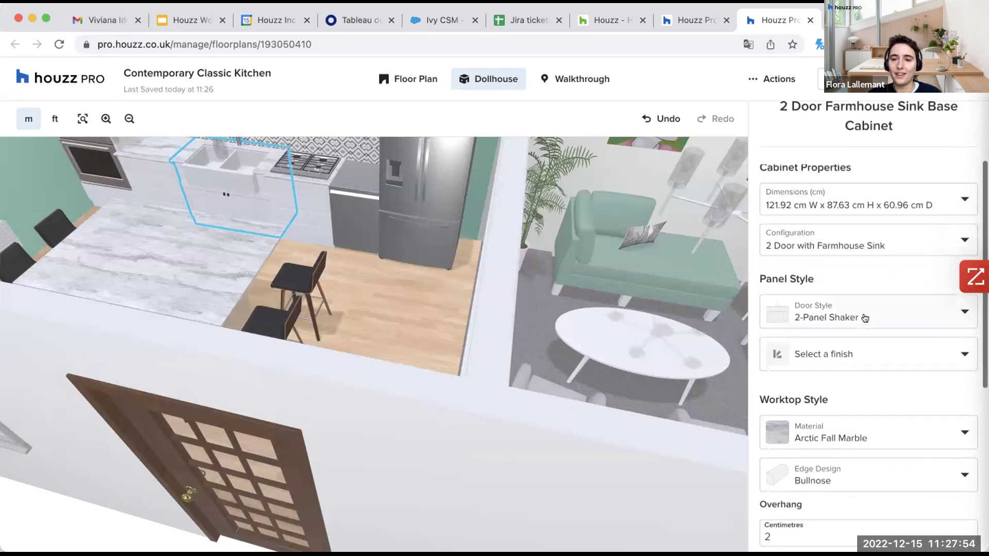
Change the sink base cabinet's configuration to 2 Door with Undermount/Drop-in Sink
scroll(861, 241, down, 1)
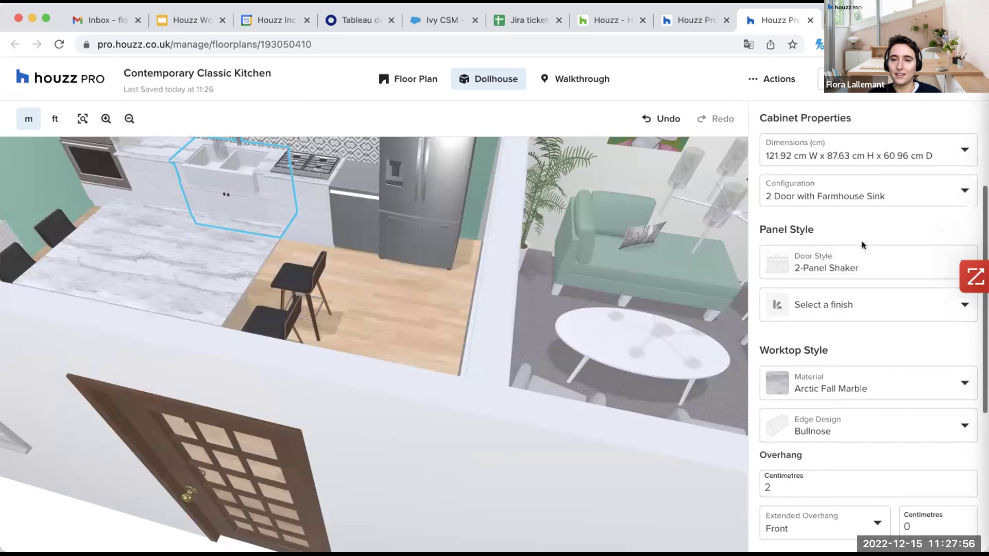
click(845, 197)
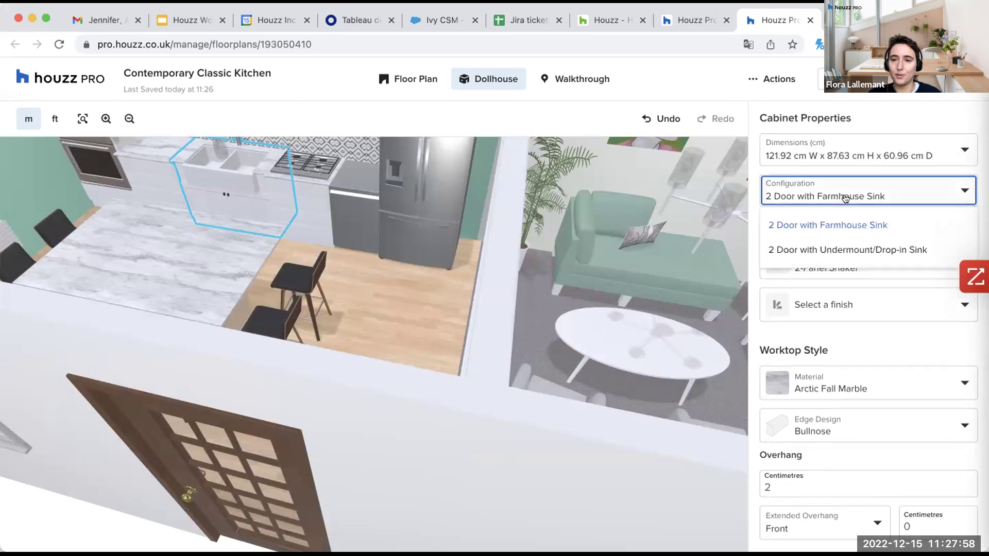
click(859, 250)
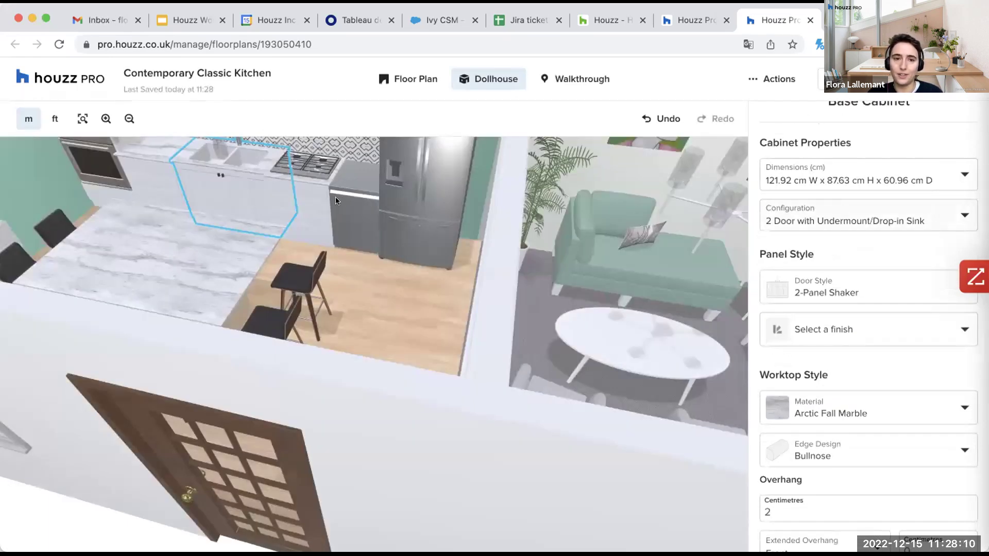
Set the sink base cabinet's configuration back to 2 Door with Farmhouse Sink
click(837, 221)
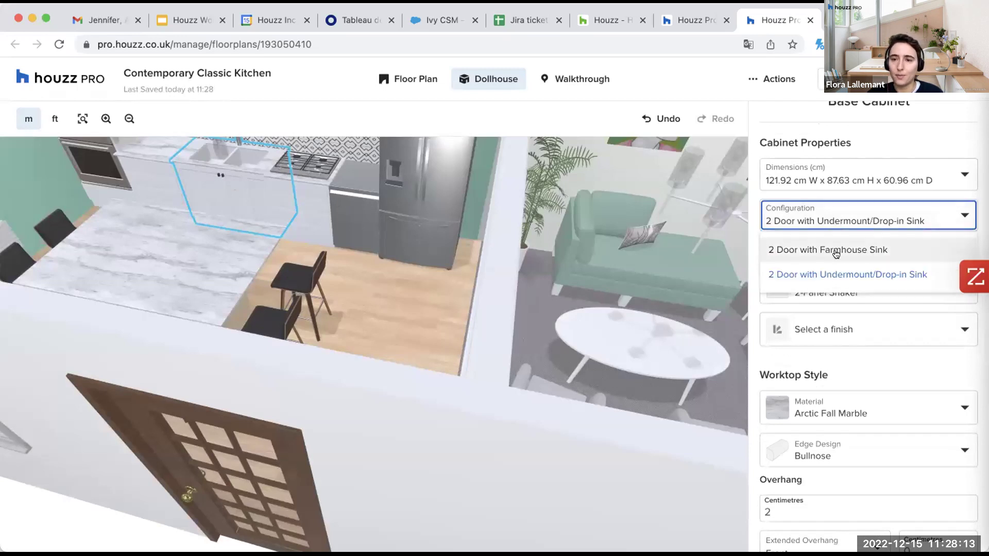
click(857, 252)
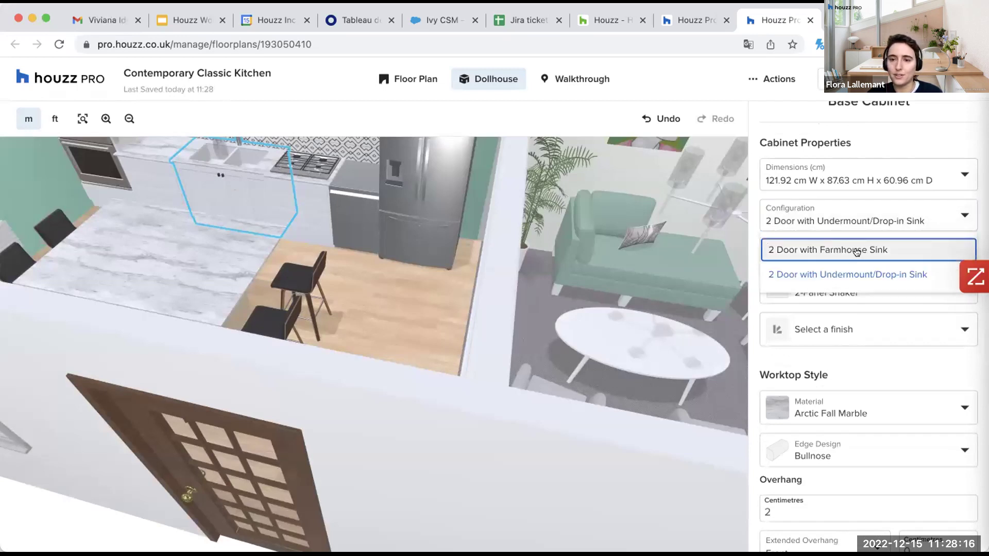
click(857, 250)
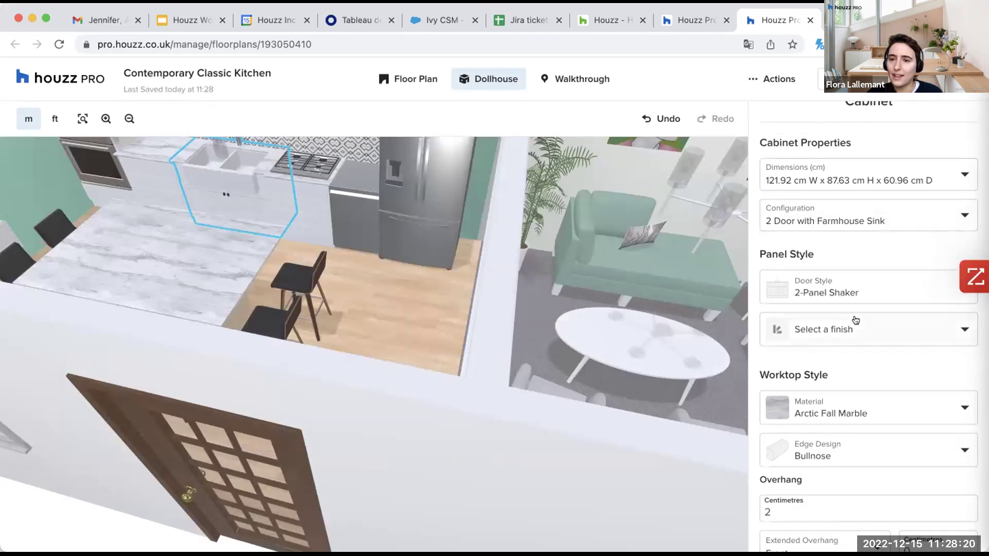
Review the paint and wood finishes offered for the sink base cabinet's panels without selecting one
scroll(835, 327, down, 2)
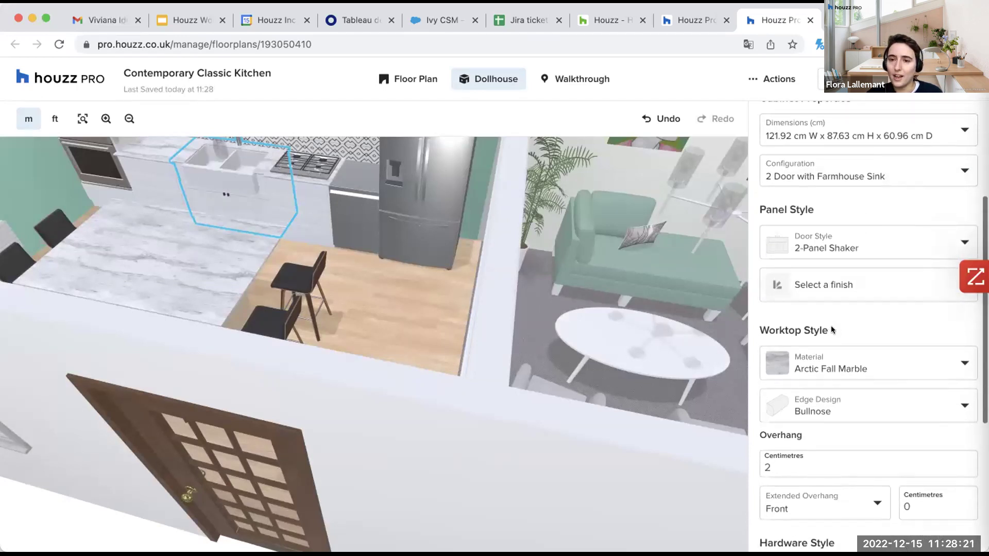
click(838, 288)
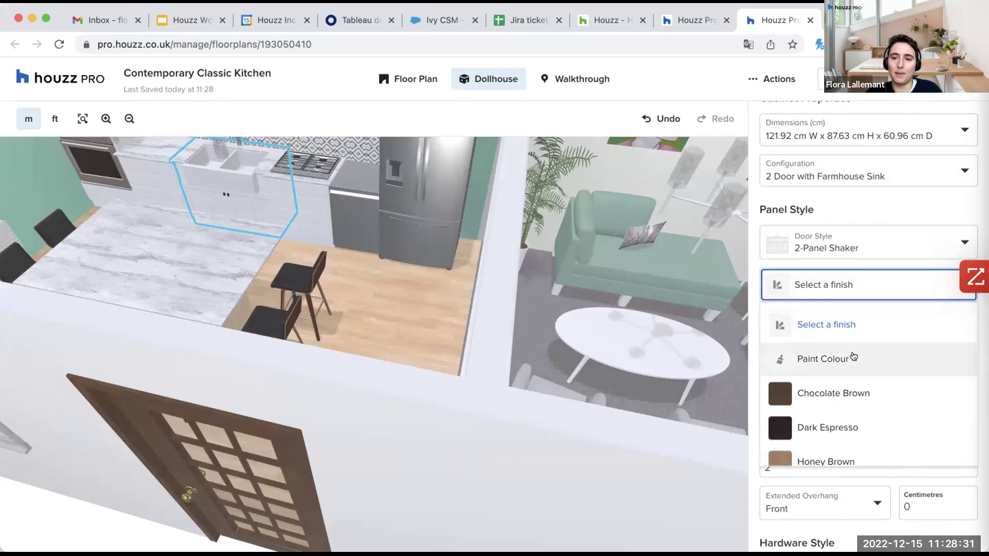
scroll(857, 396, down, 2)
scroll(845, 419, down, 3)
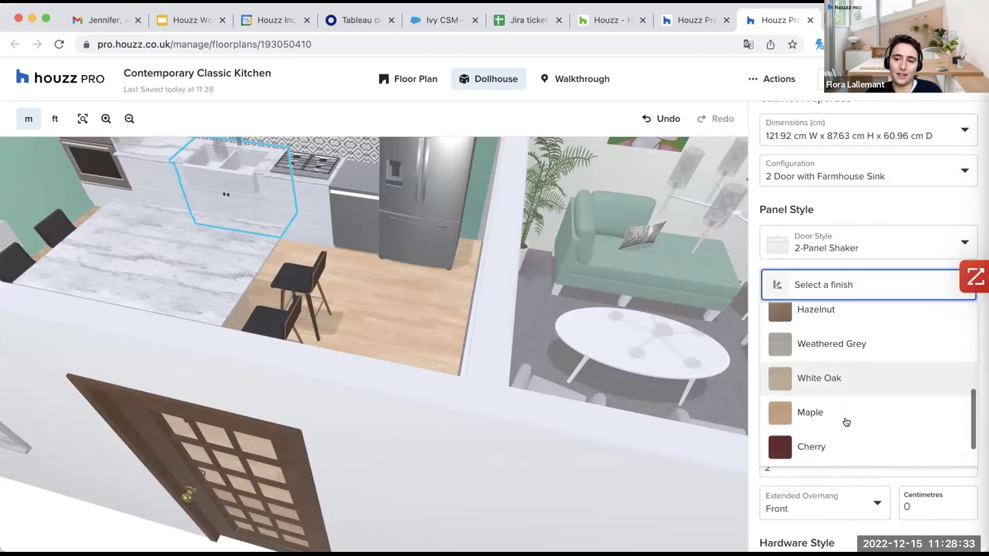
scroll(842, 374, up, 5)
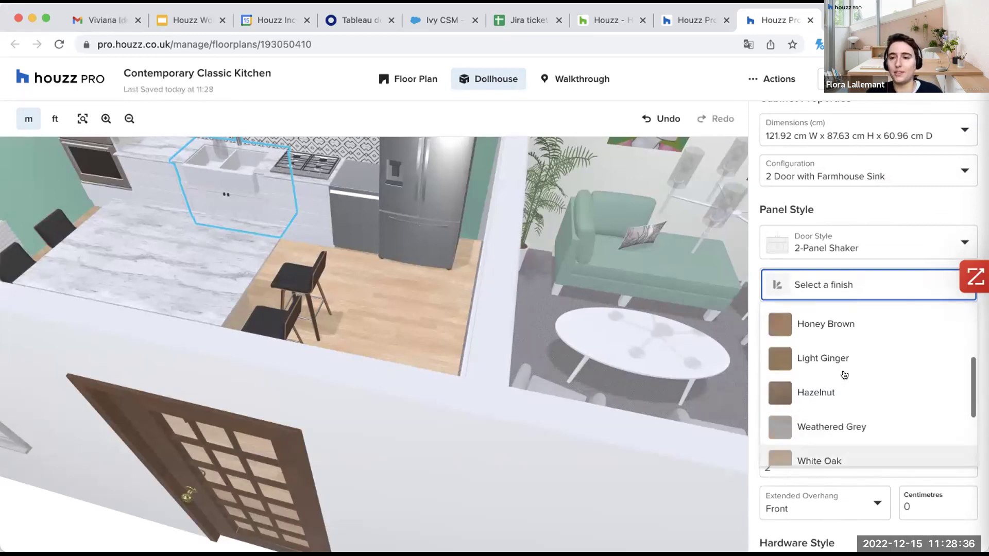
click(864, 295)
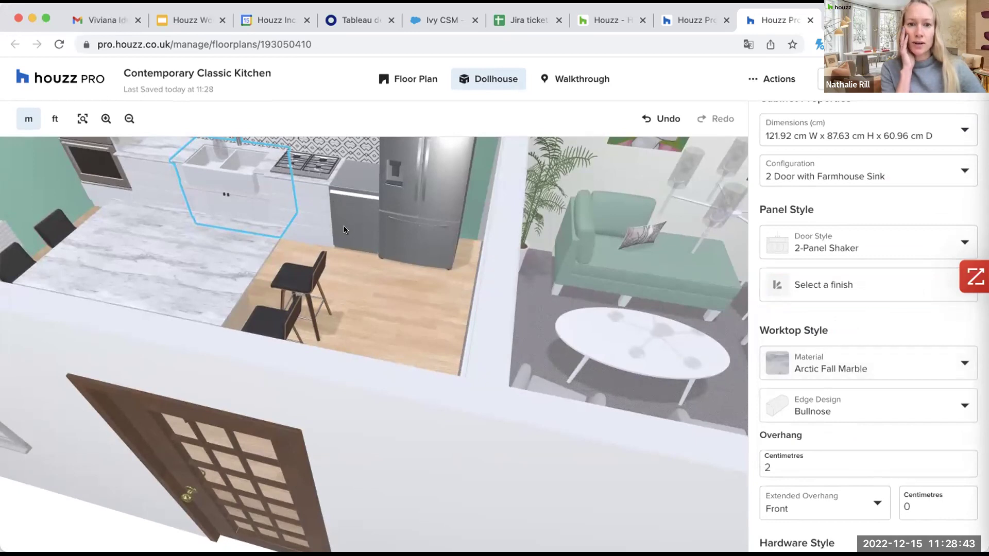
Close the farmhouse sink base cabinet's properties to return to the kitchen products catalogue
scroll(345, 230, left, 5)
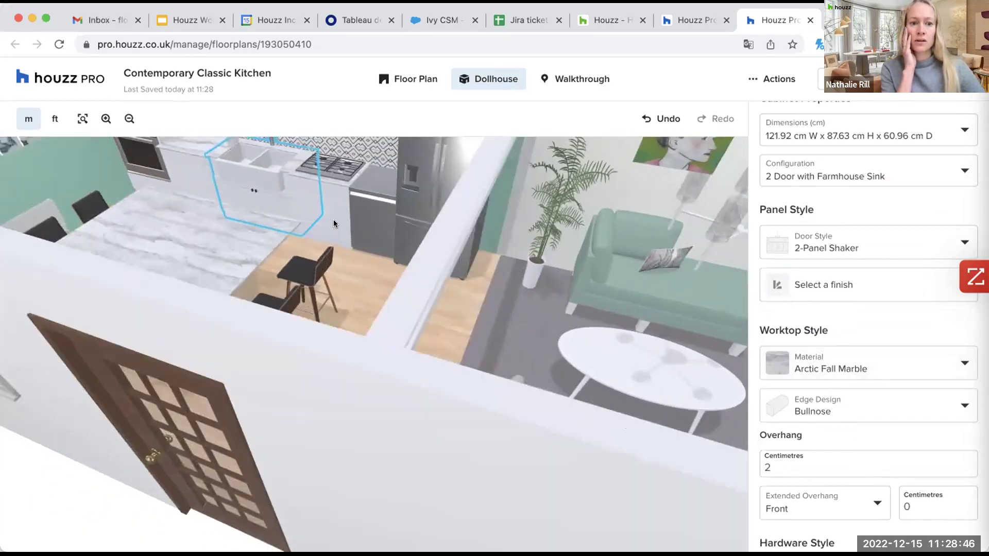
scroll(332, 216, up, 3)
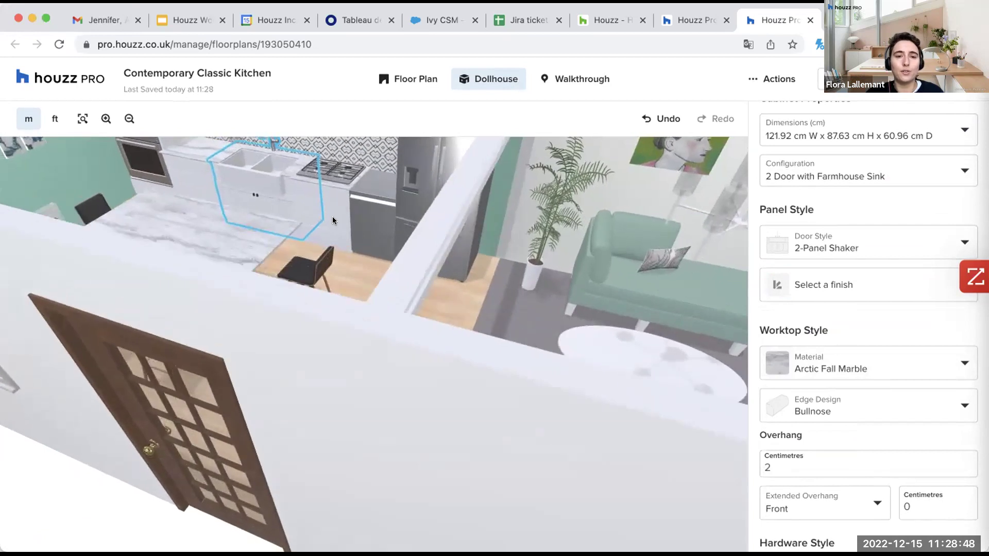
scroll(864, 223, up, 5)
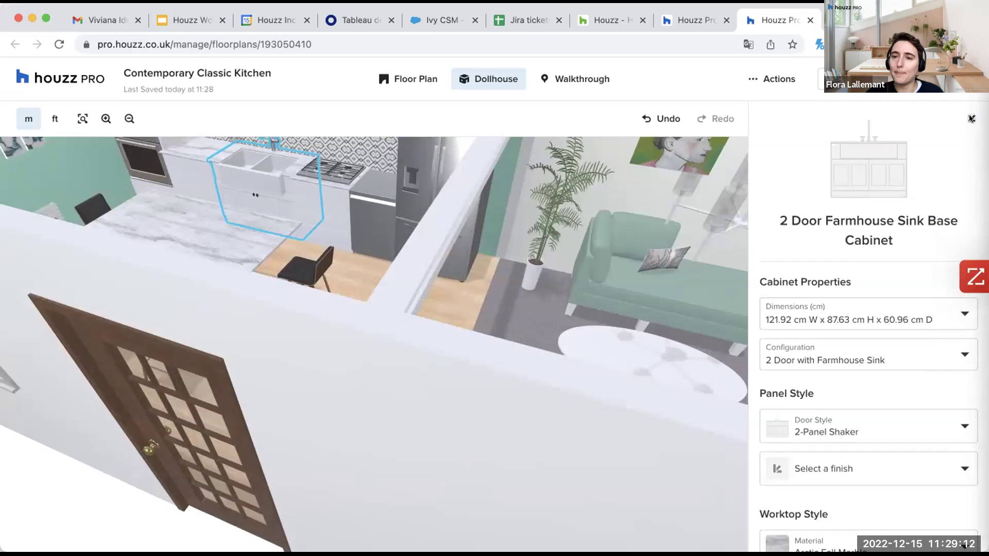
click(970, 118)
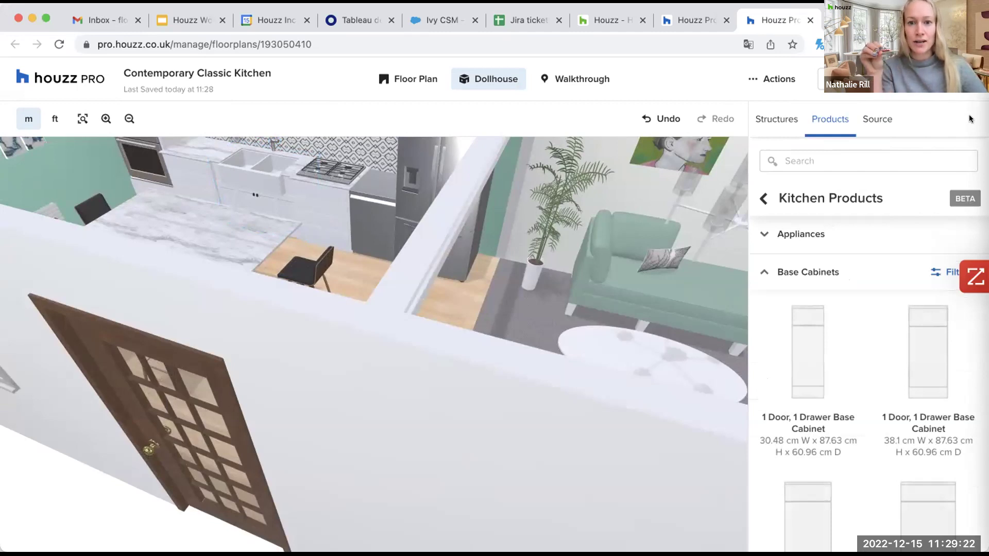
Examine the kitchen and adjoining living area from several angles with the farmhouse sink base cabinet selected
scroll(808, 382, down, 5)
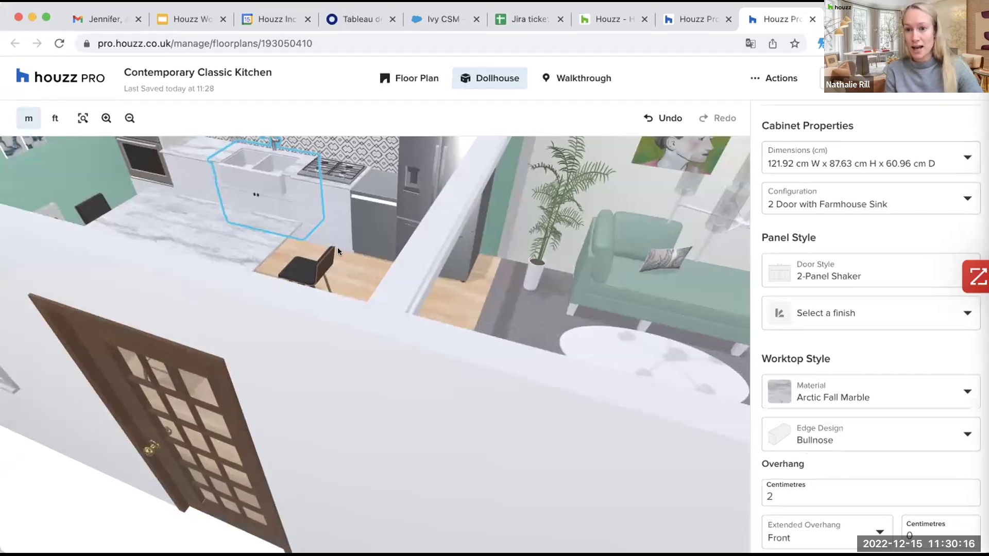
scroll(356, 273, up, 2)
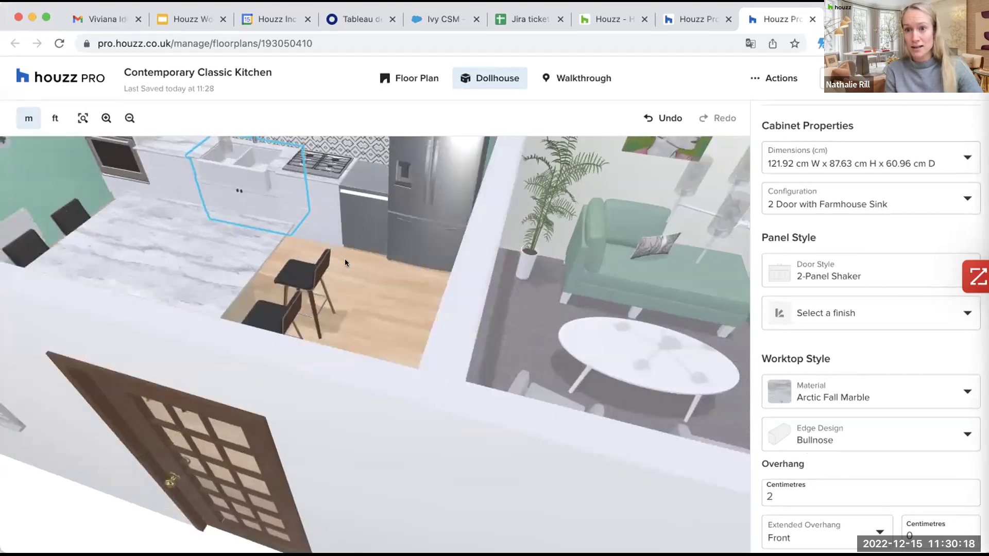
scroll(346, 265, up, 2)
scroll(344, 267, up, 2)
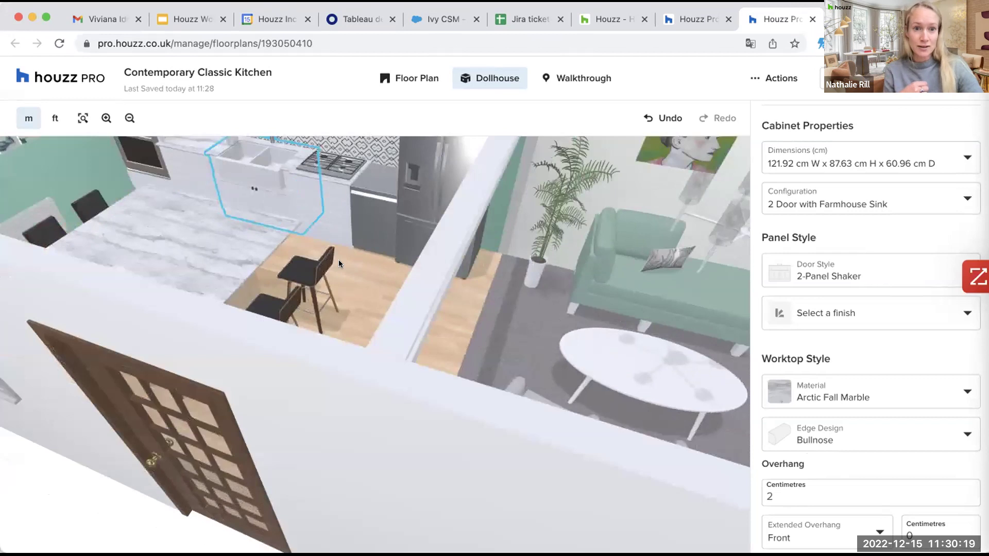
scroll(338, 260, up, 2)
scroll(338, 261, down, 3)
scroll(354, 258, up, 1)
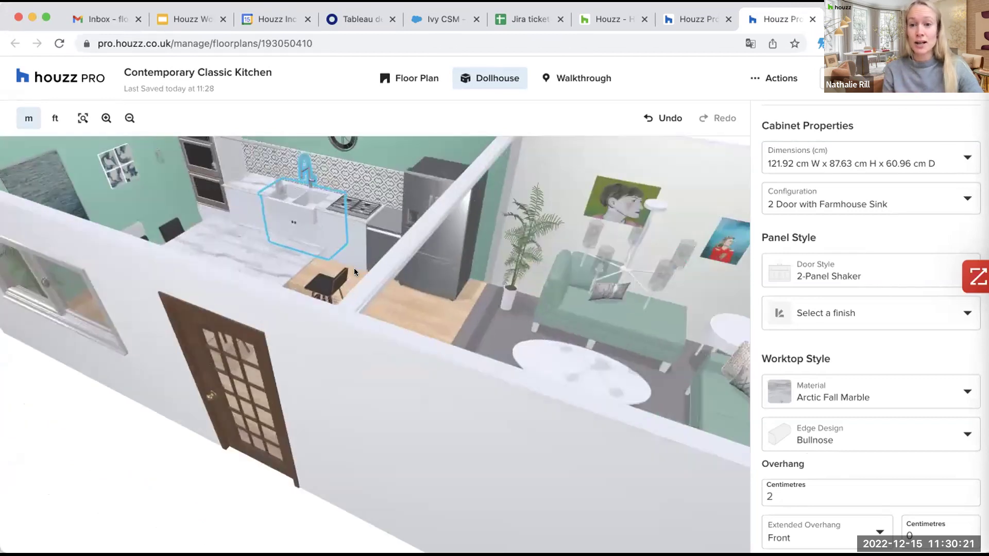
scroll(353, 268, down, 3)
scroll(363, 267, up, 3)
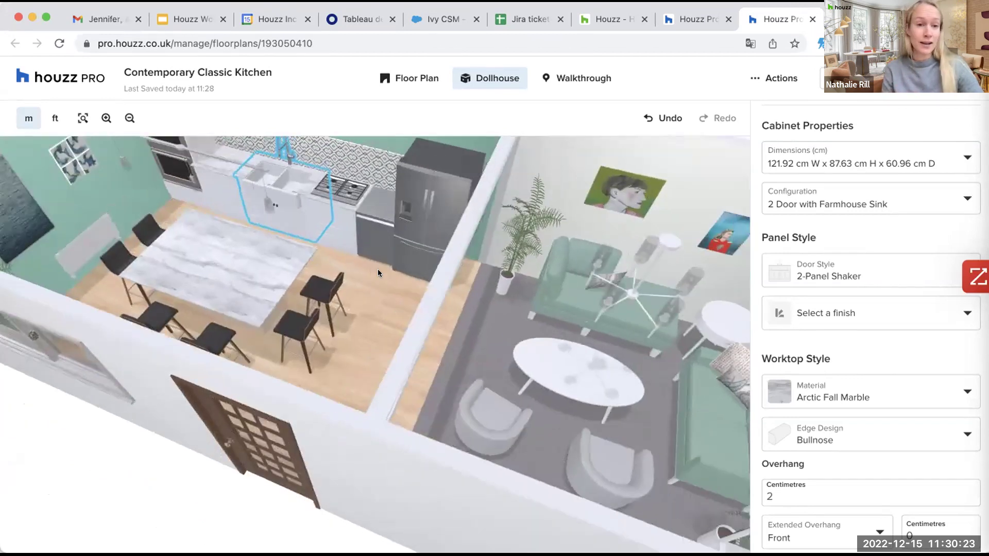
scroll(388, 269, up, 3)
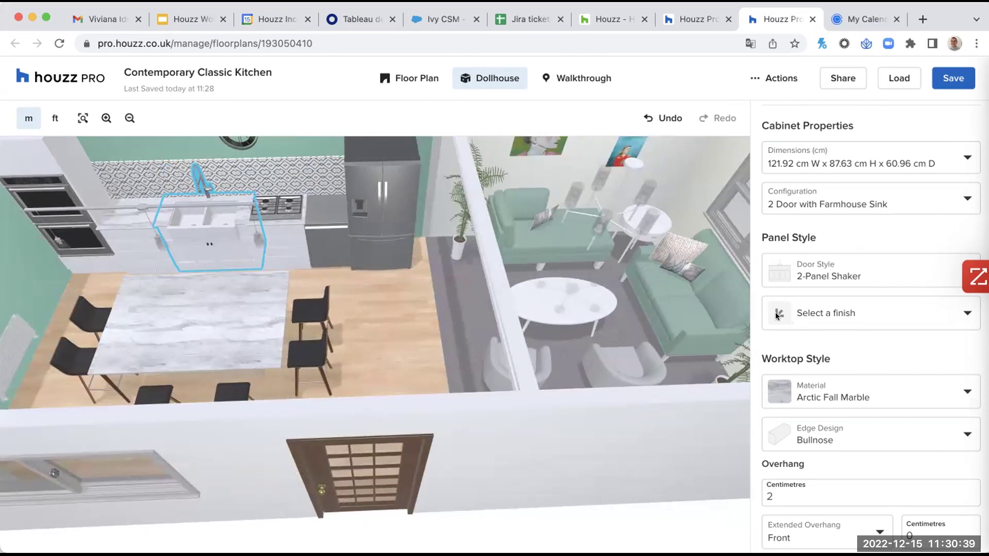
Review the sink base cabinet's configuration, panel style, worktop and overhang settings
scroll(848, 228, down, 3)
scroll(849, 229, up, 5)
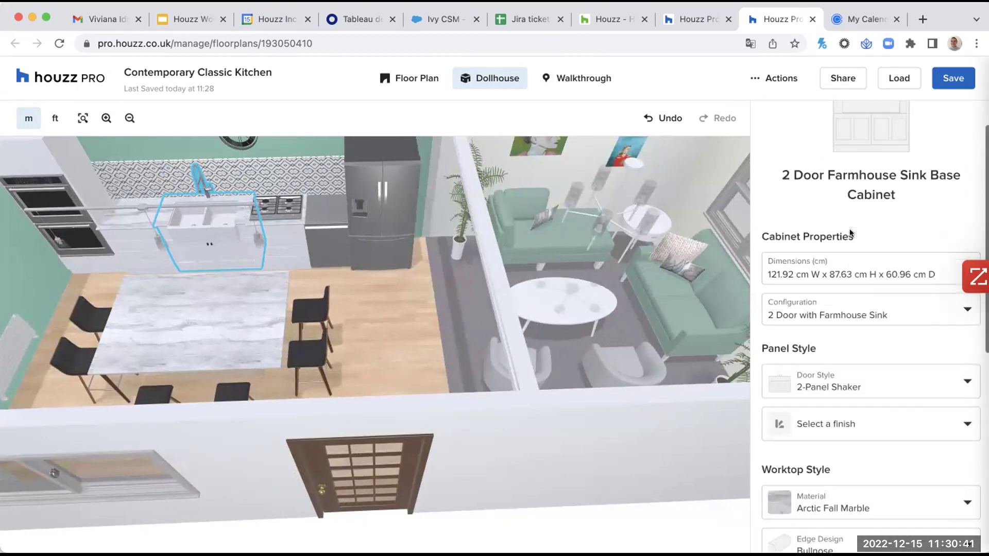
scroll(883, 331, down, 3)
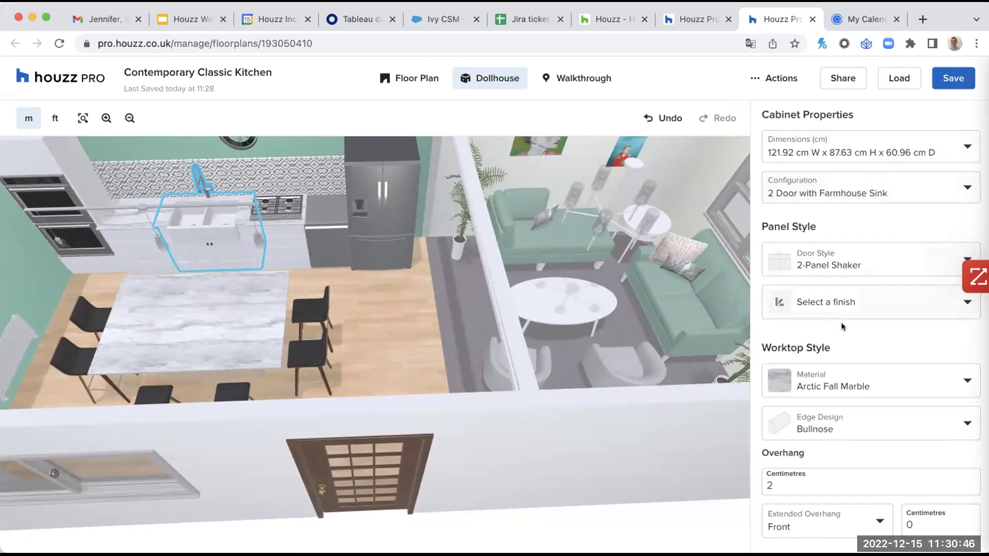
scroll(841, 322, down, 1)
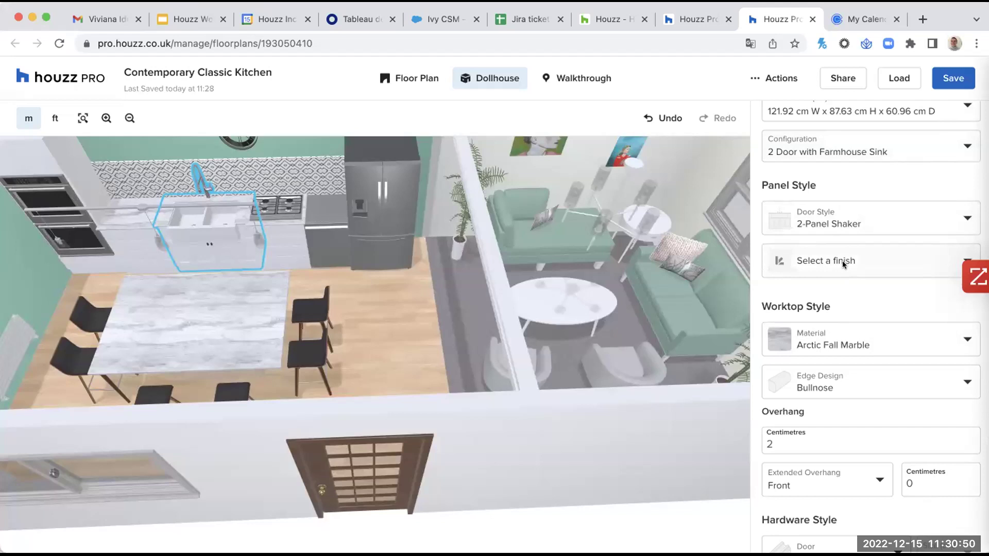
Review the sink base cabinet's panel finish options and worktop settings without choosing a finish
scroll(842, 260, down, 1)
click(845, 238)
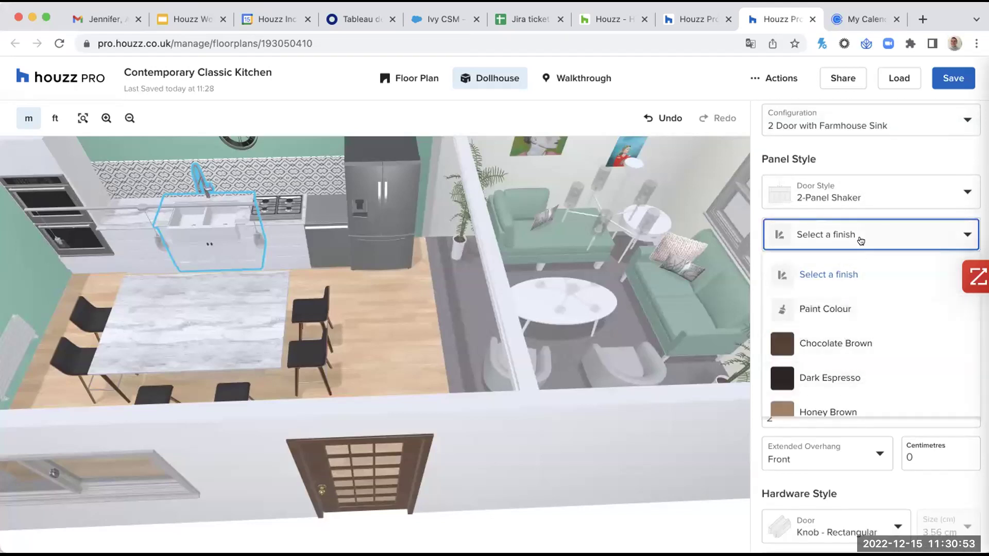
click(860, 240)
scroll(868, 293, down, 1)
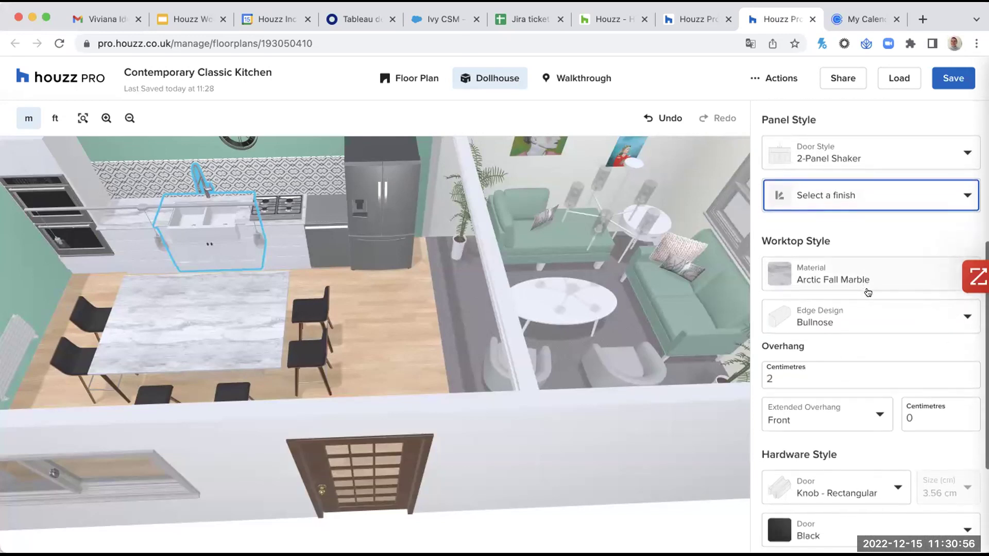
scroll(867, 290, down, 1)
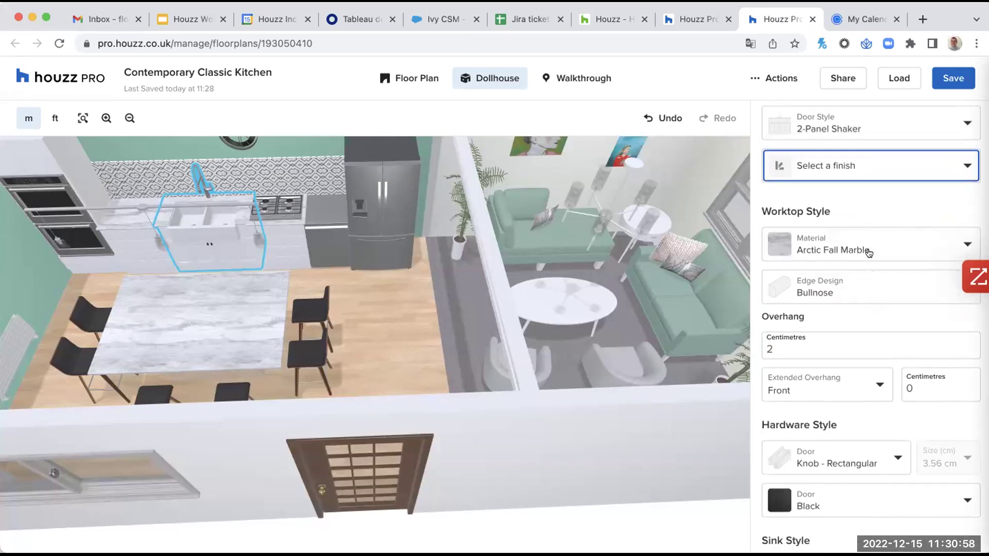
click(126, 237)
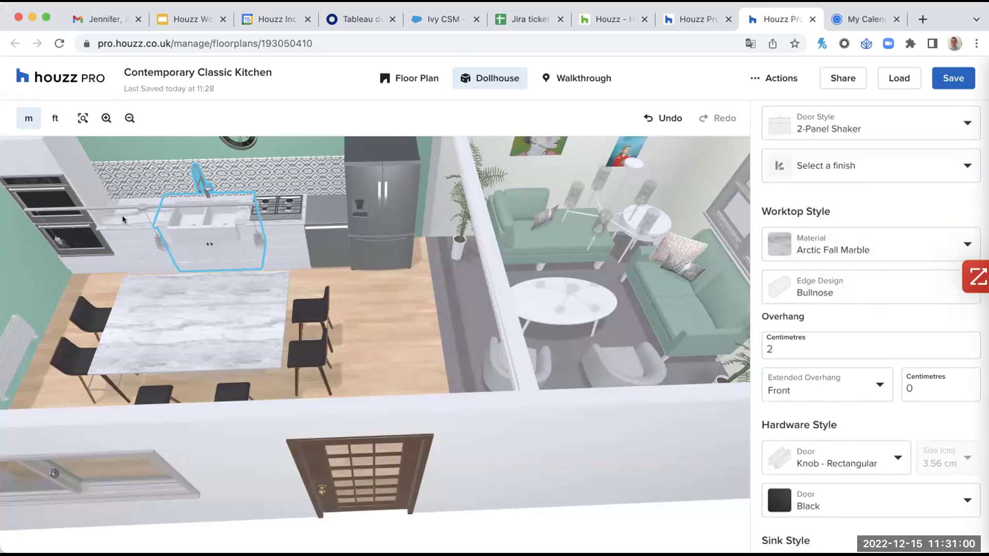
Try Beige Rust Granite as the sink base cabinet's worktop material, restoring Arctic Fall Marble after the preview
click(823, 247)
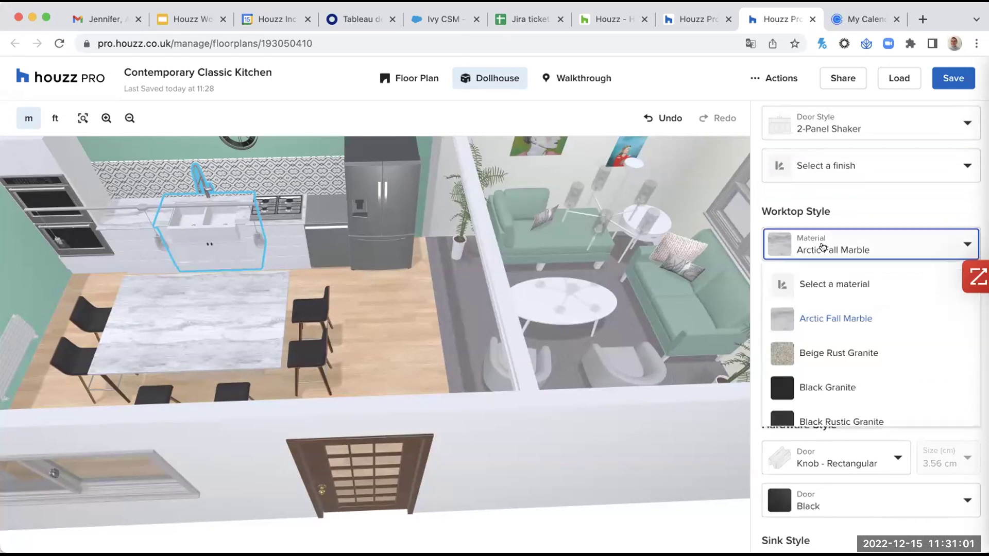
click(853, 355)
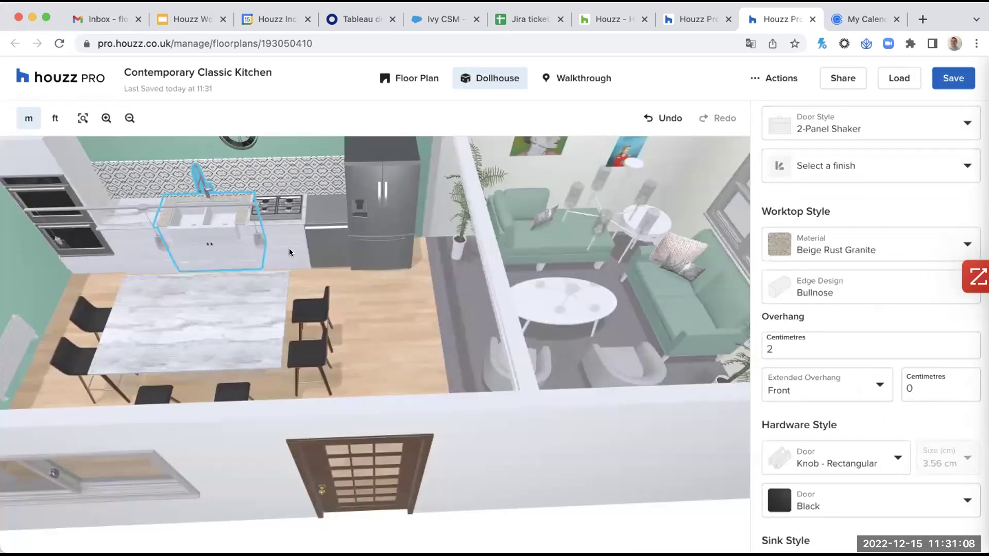
click(830, 251)
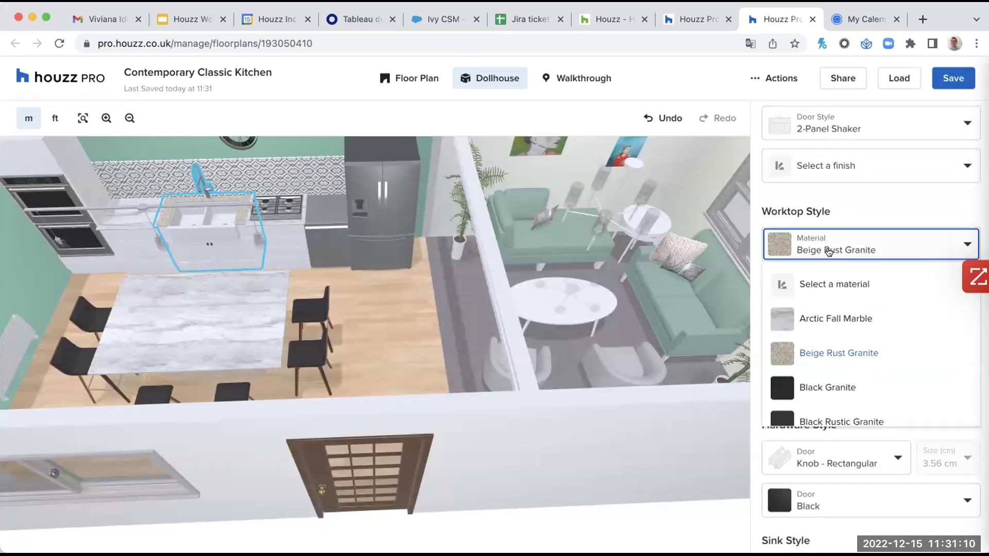
click(848, 314)
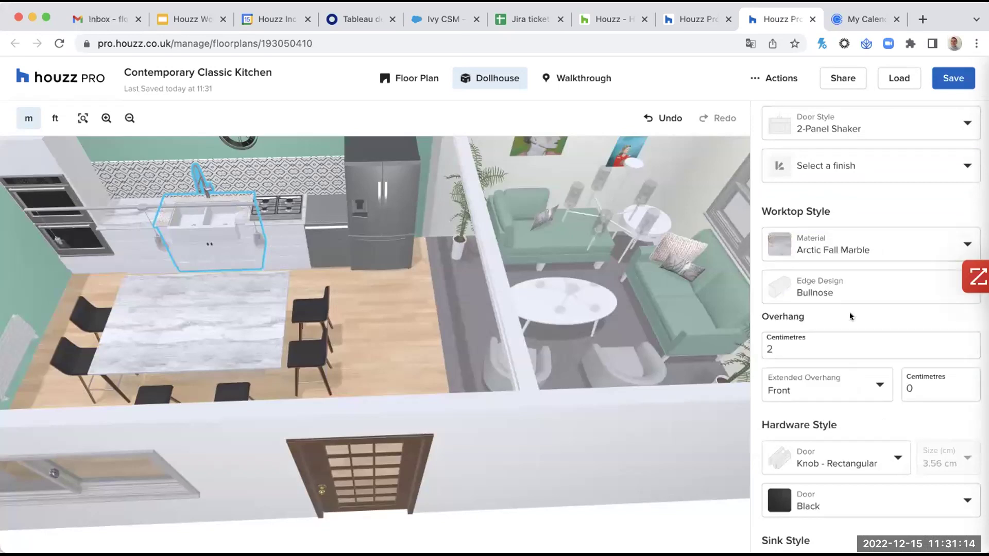
Review the sides offered for the sink base cabinet's extended worktop overhang without changing the selection
scroll(849, 316, down, 3)
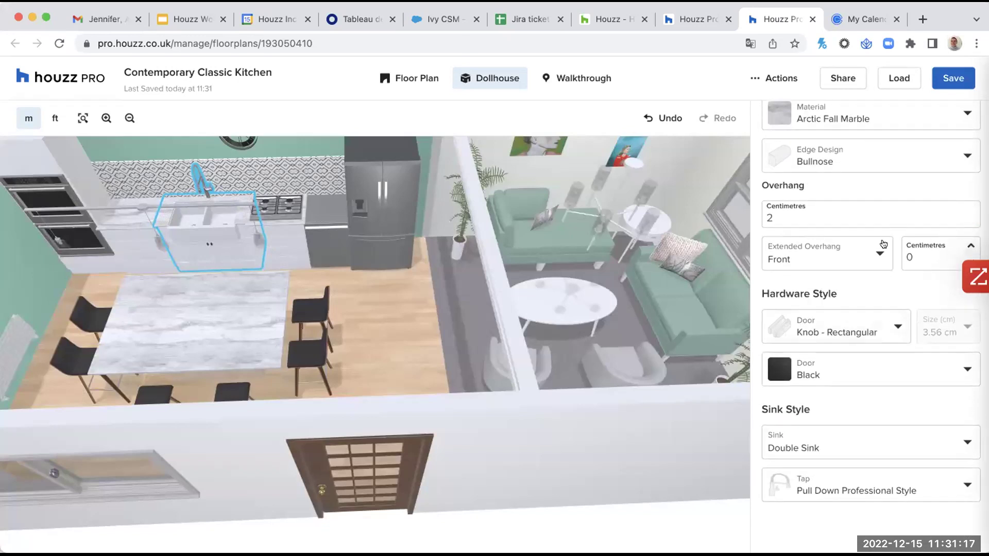
click(879, 256)
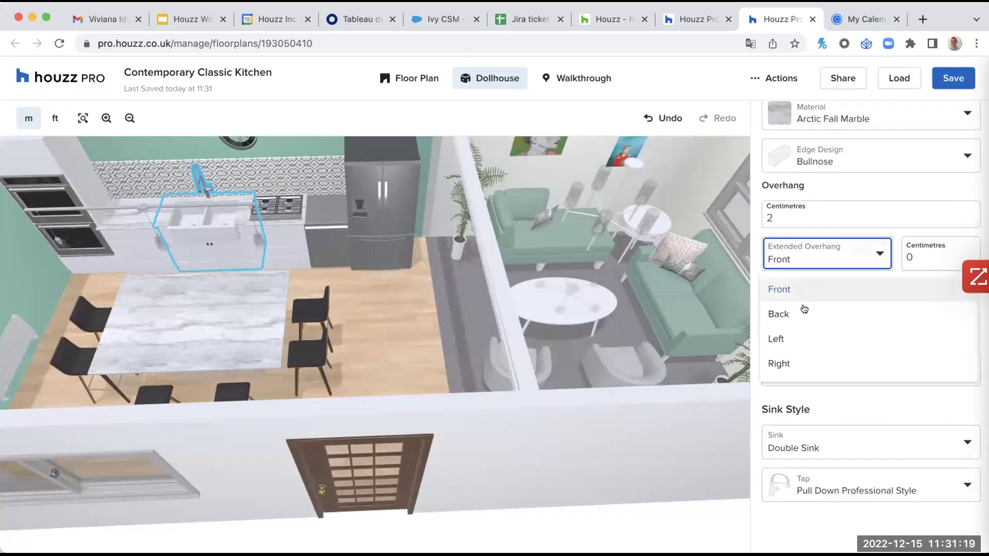
click(878, 255)
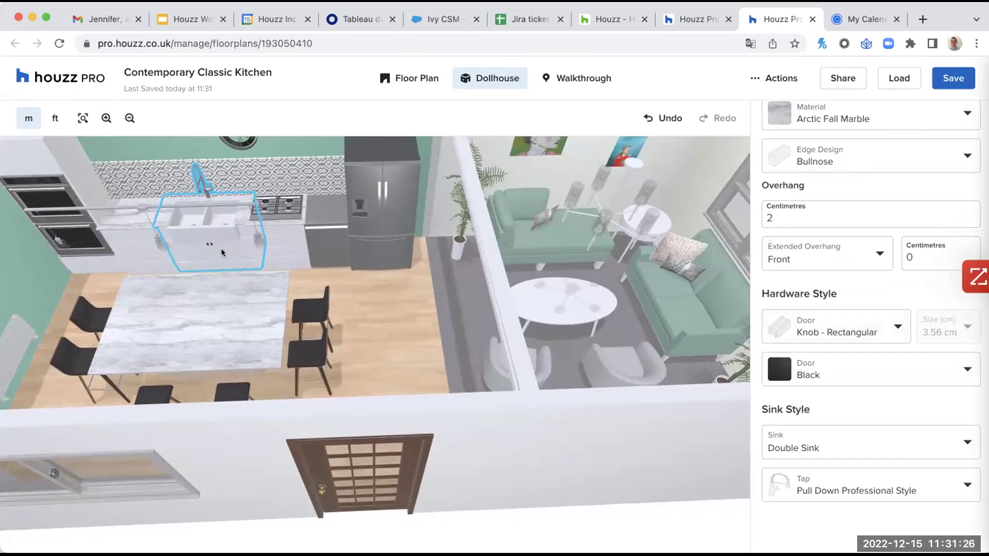
Change the sink base cabinet's door hardware to Knob - Cylinder and inspect the knobs up close
scroll(221, 249, up, 3)
scroll(221, 252, up, 2)
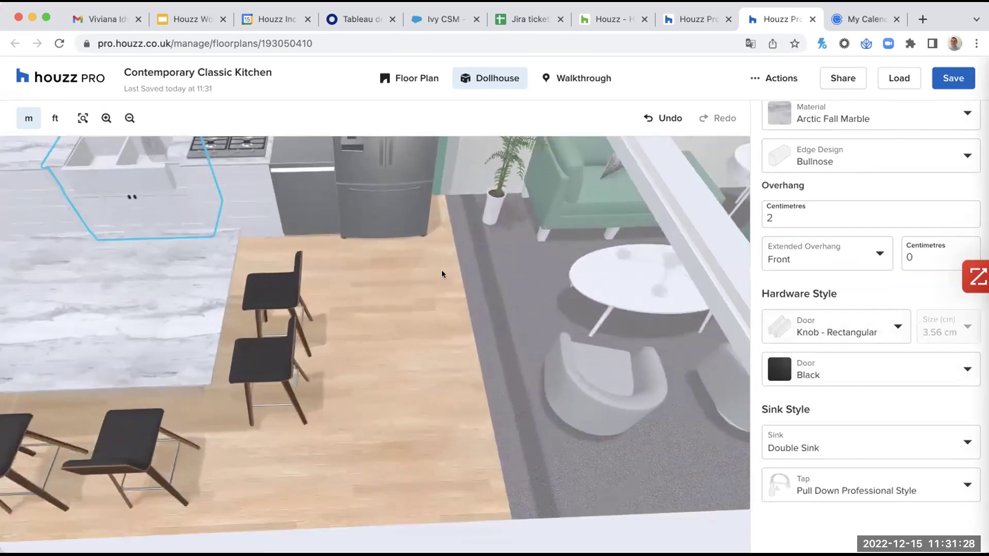
click(882, 336)
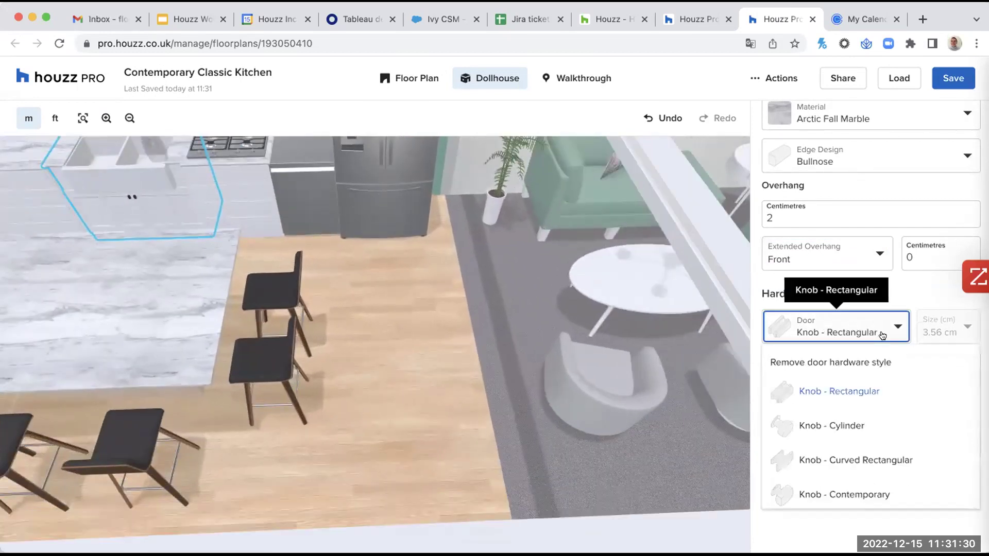
click(870, 427)
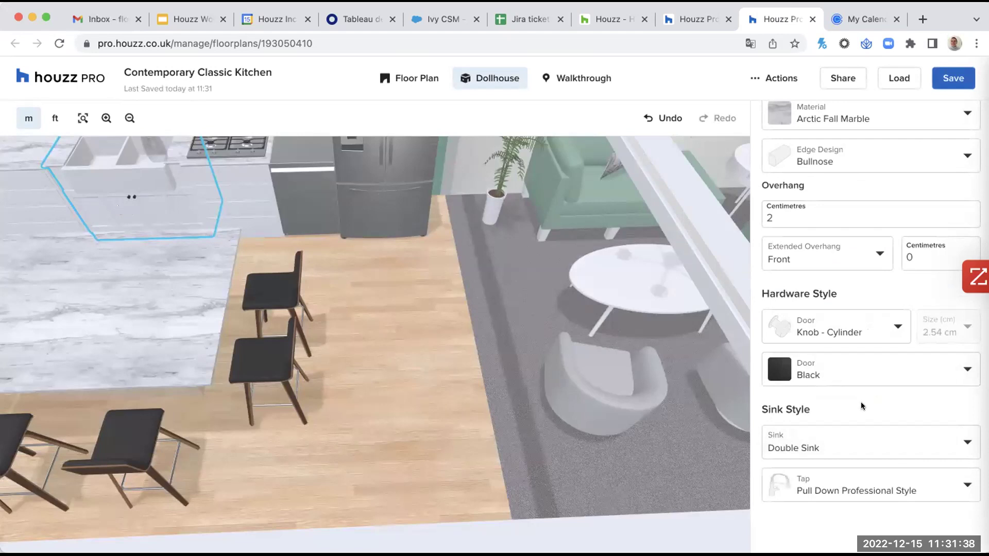
scroll(347, 315, down, 3)
scroll(348, 318, up, 4)
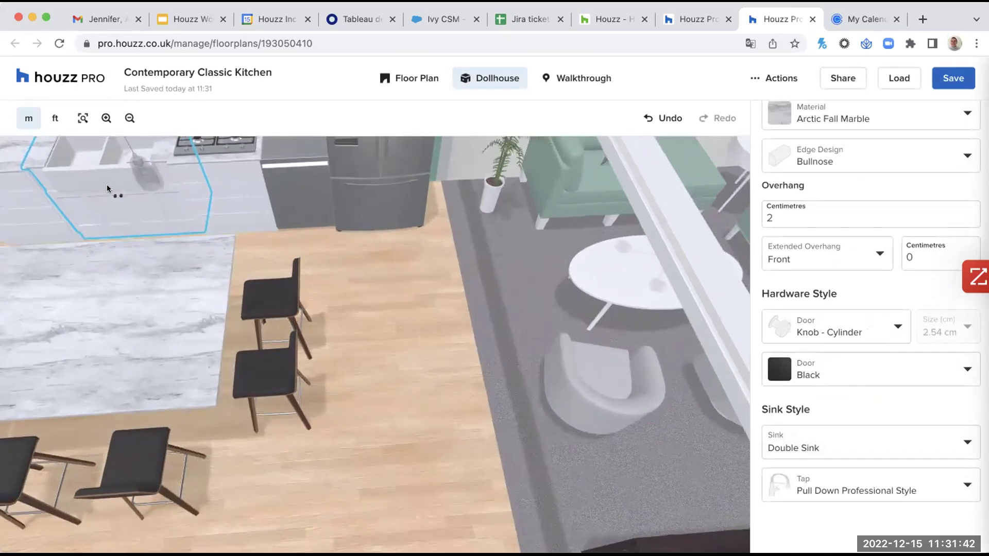
Try the Single Sink option on the farmhouse sink base cabinet, restoring Double Sink after the preview
scroll(109, 189, down, 5)
click(868, 444)
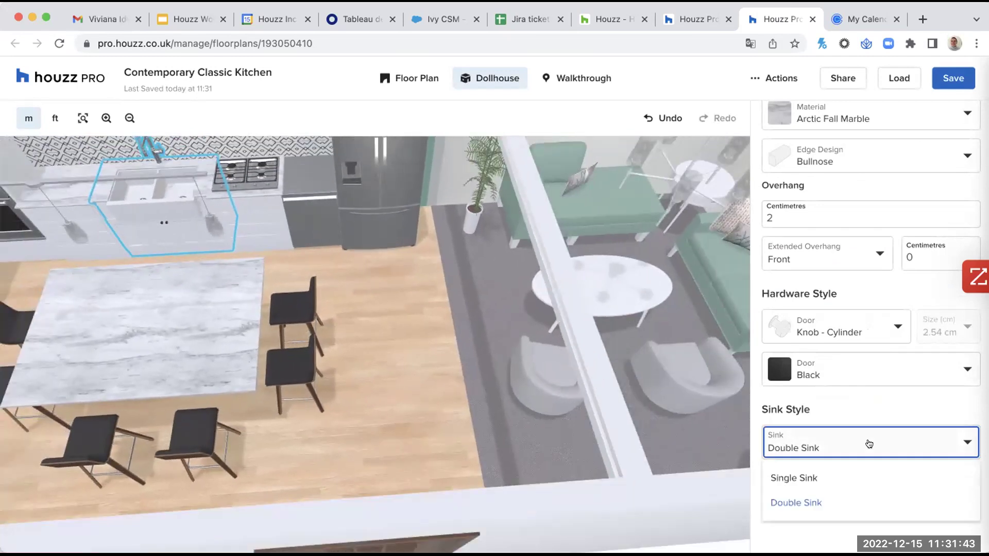
click(827, 483)
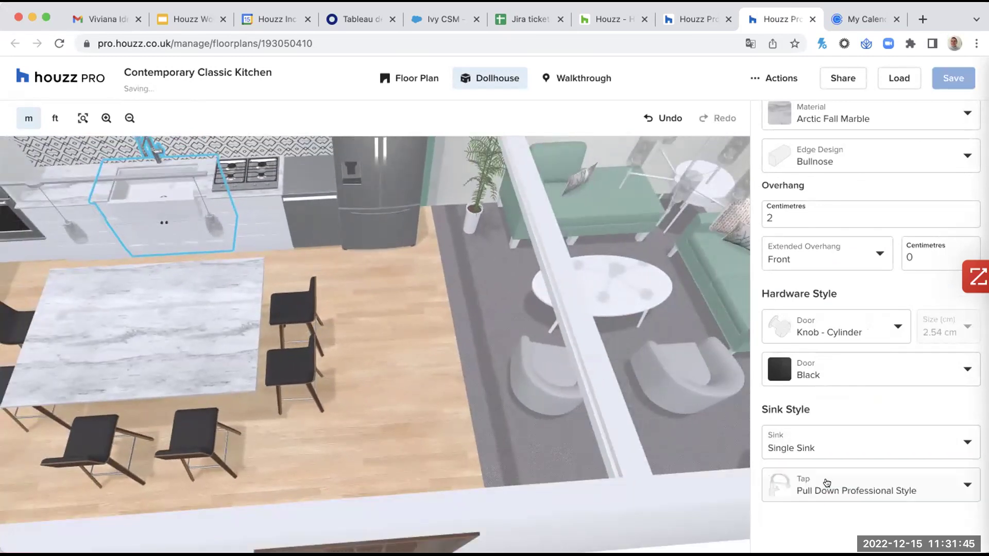
click(862, 447)
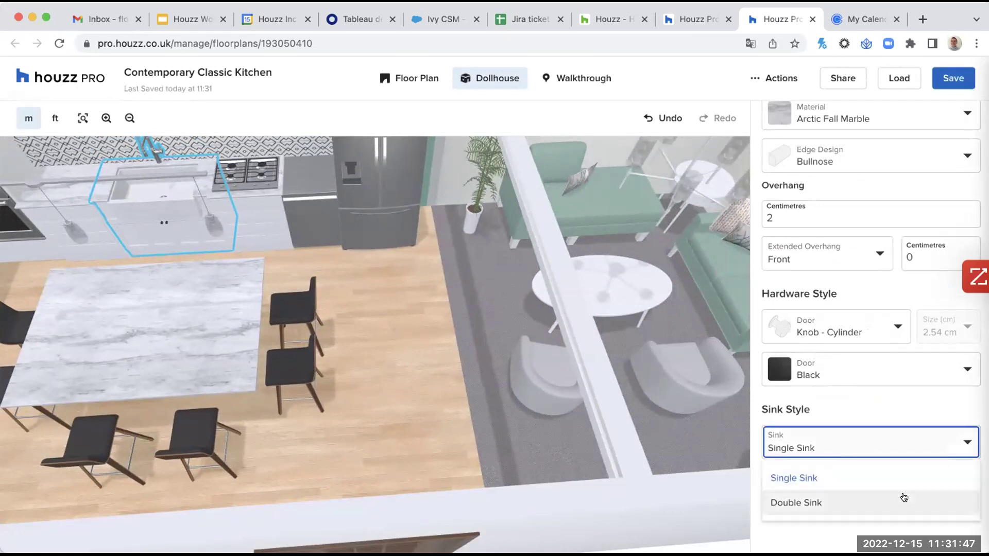
click(960, 497)
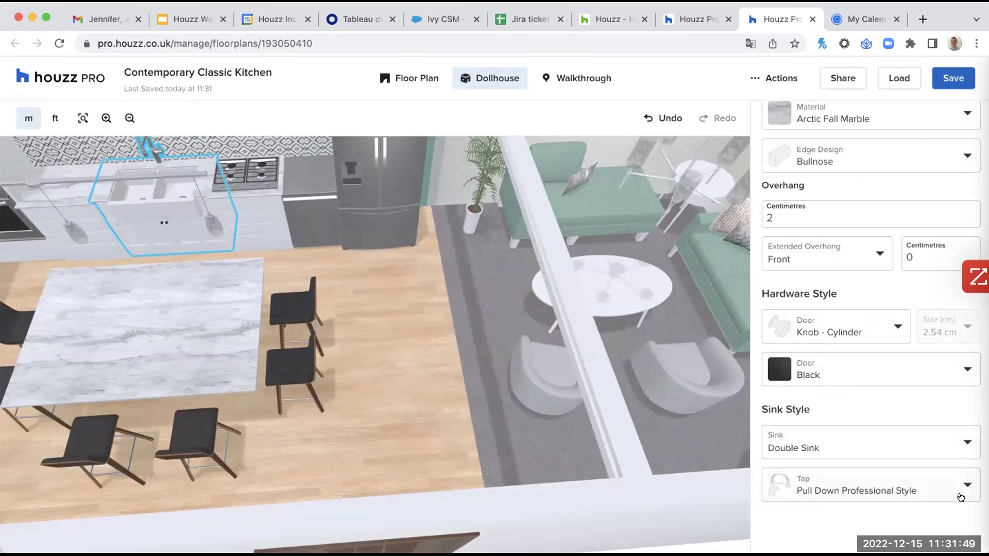
Set the sink base cabinet's tap to Pull Down Traditional, inspect it in the kitchen, and close the cabinet's properties
click(921, 487)
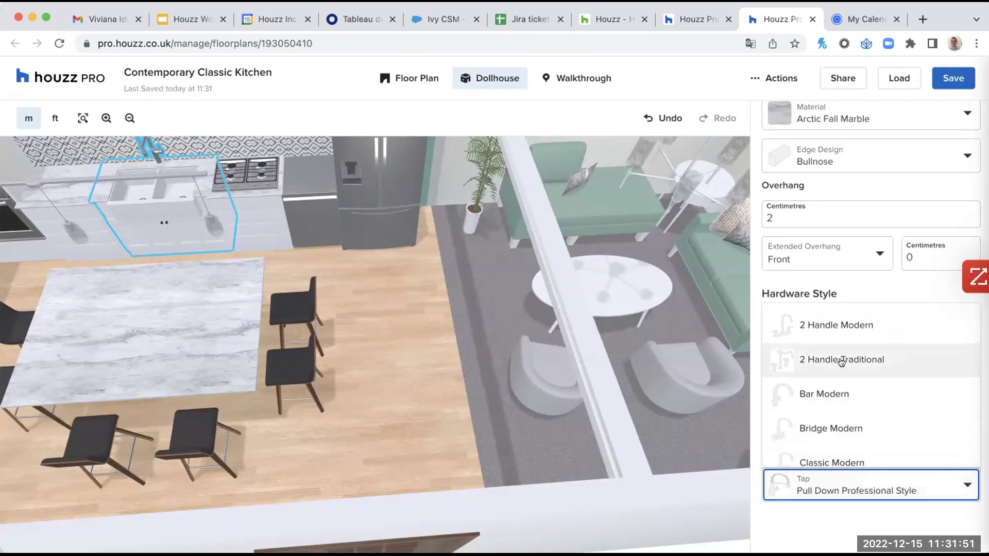
scroll(841, 362, down, 4)
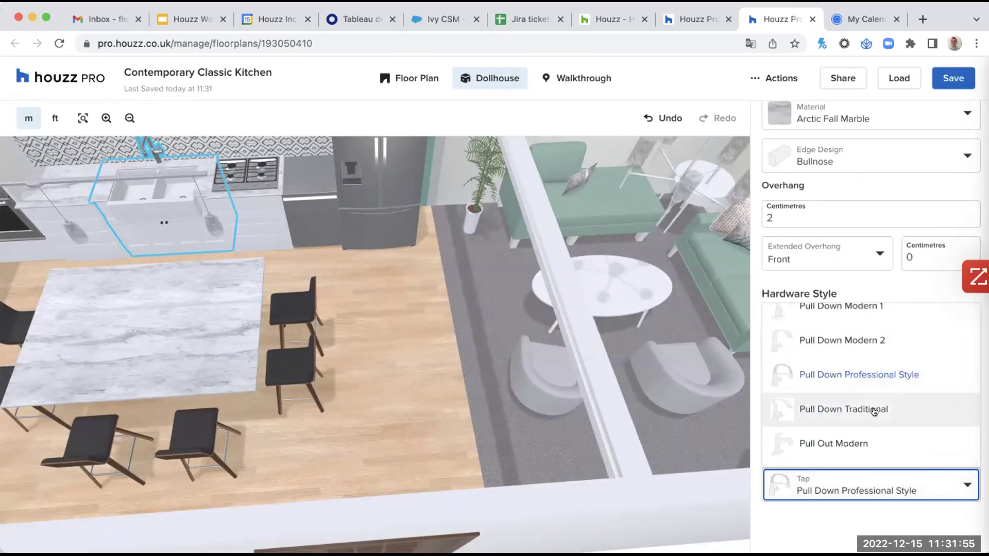
click(873, 410)
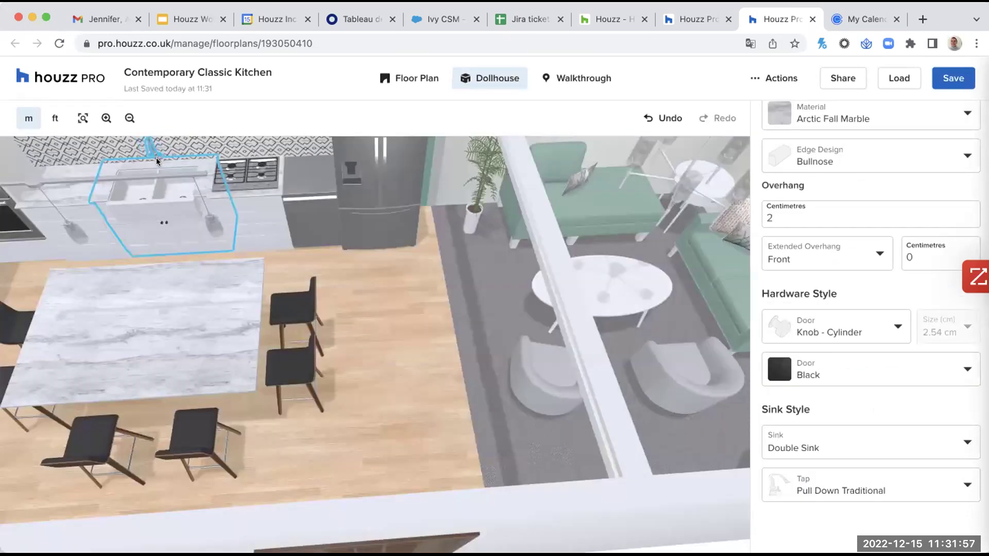
scroll(159, 160, up, 5)
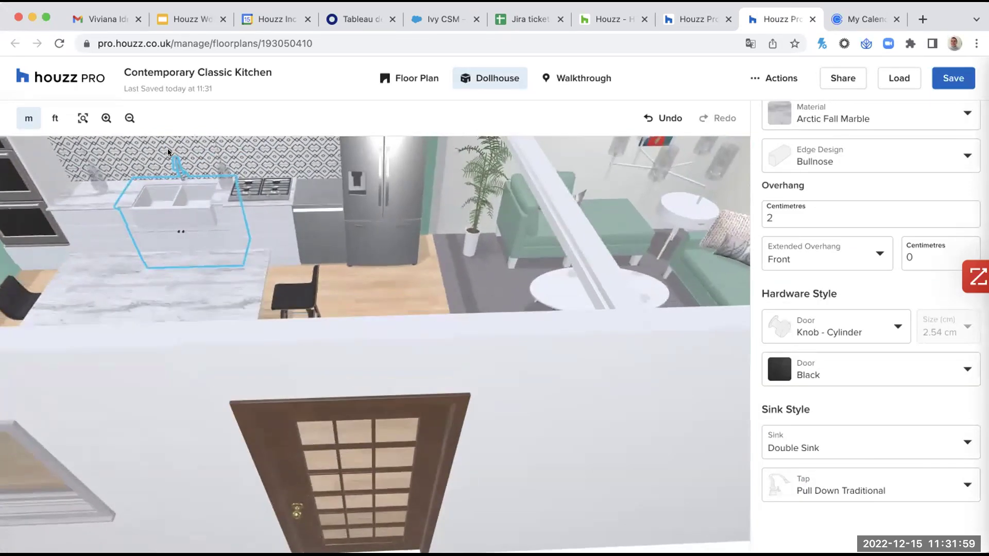
scroll(168, 152, down, 4)
scroll(192, 240, down, 3)
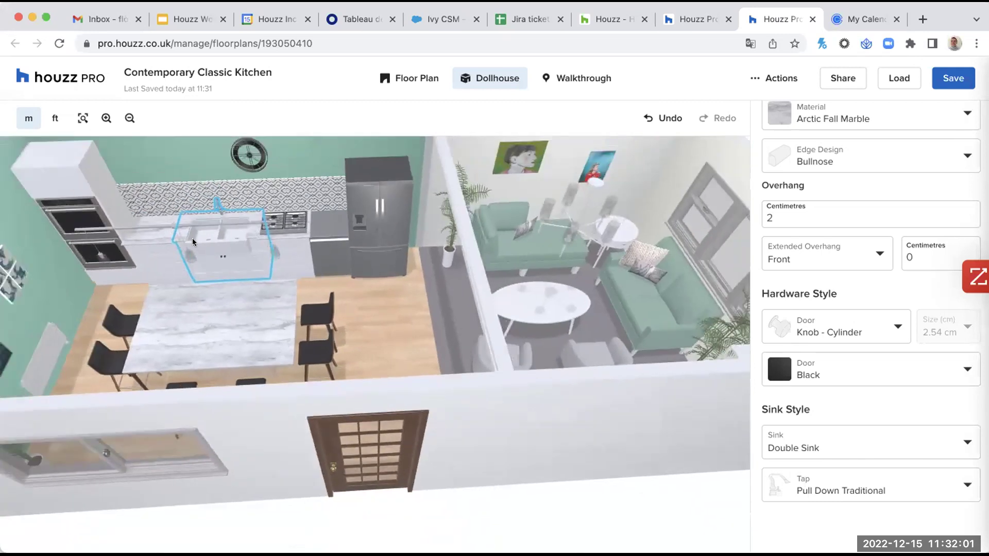
scroll(192, 240, up, 2)
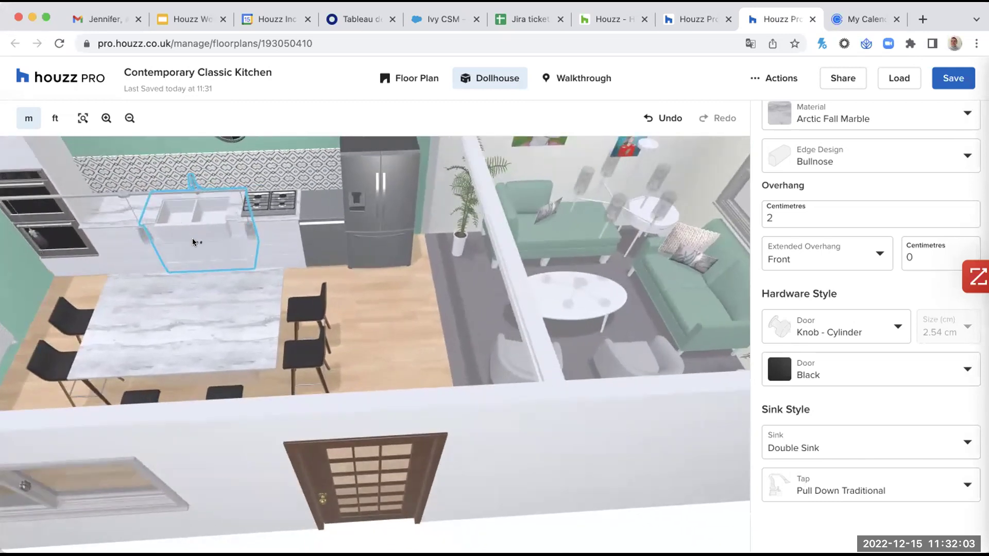
scroll(852, 194, up, 6)
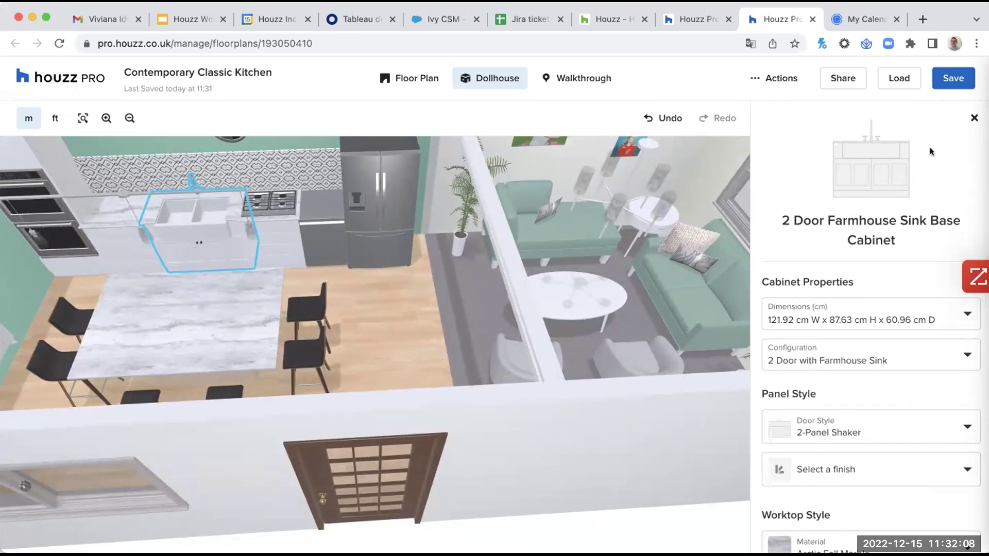
click(974, 118)
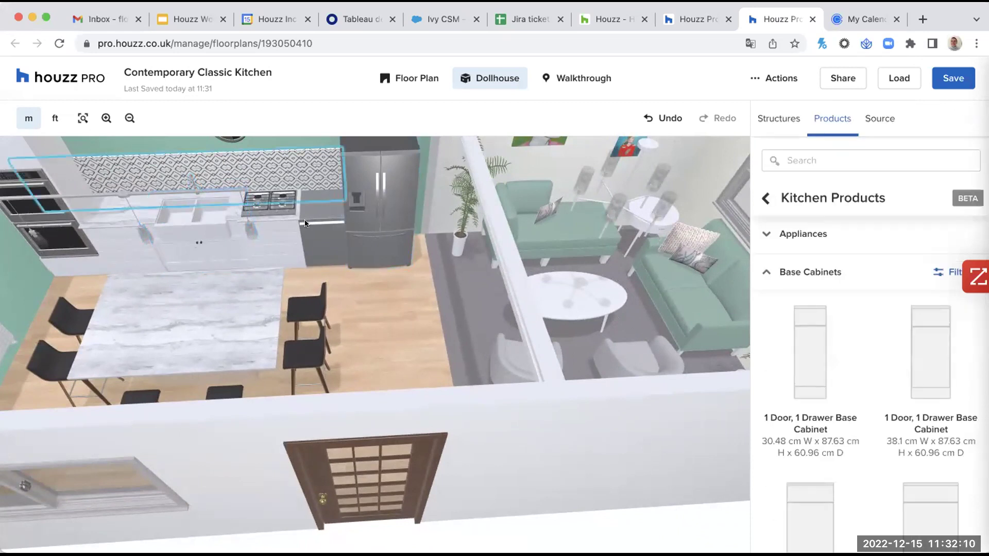
Review the kitchen splashback's properties and available wall tile finishes, closing them without selecting a new tile
click(249, 162)
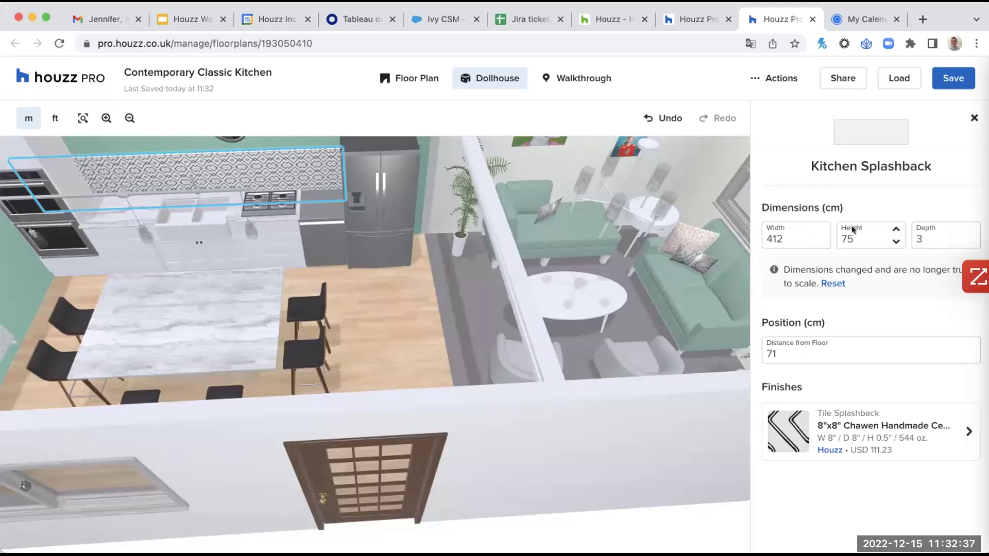
click(888, 441)
scroll(913, 289, down, 10)
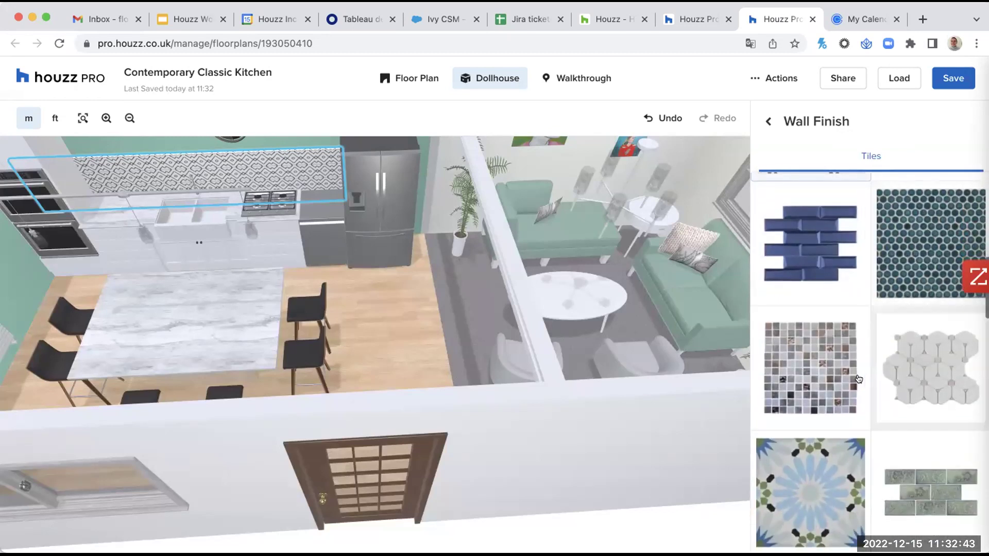
scroll(858, 379, down, 15)
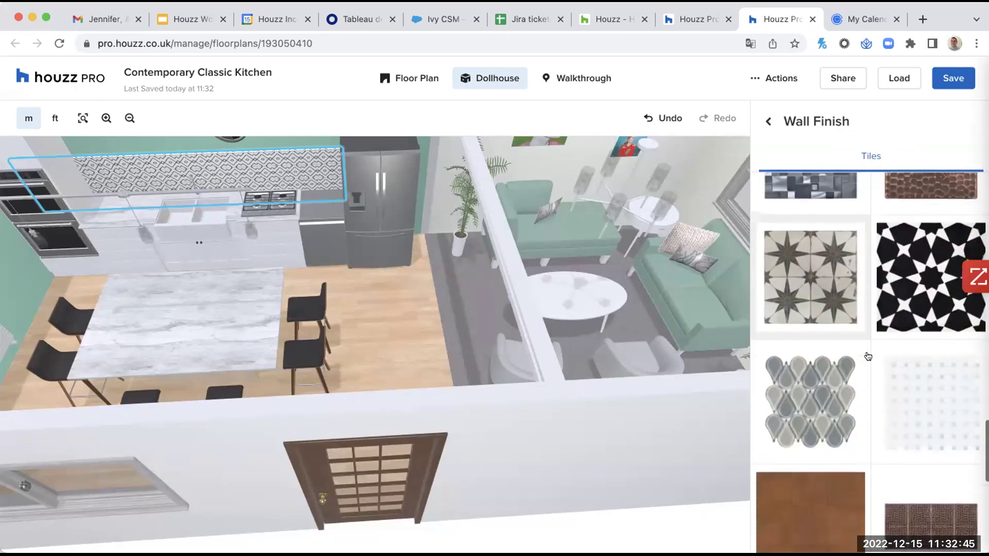
scroll(867, 356, down, 3)
scroll(868, 356, down, 3)
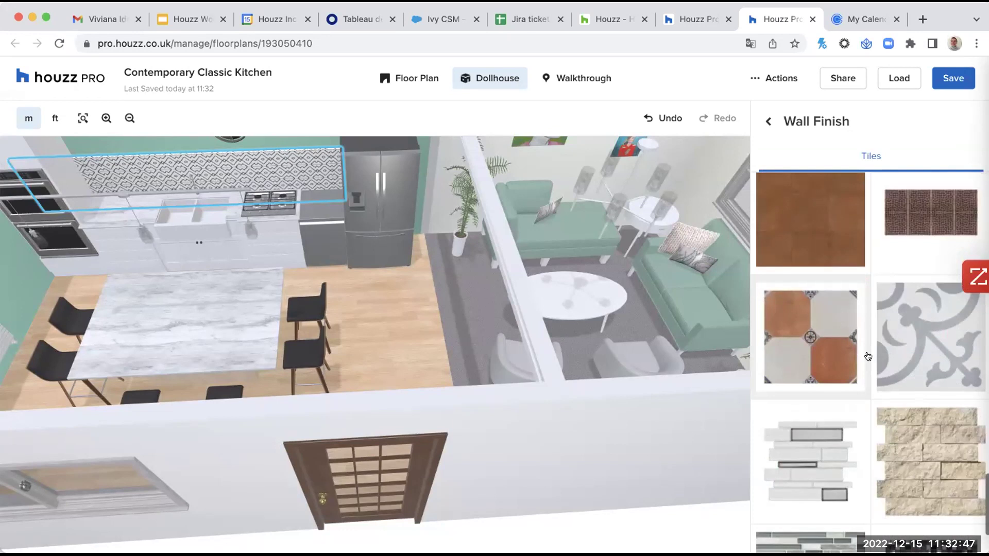
scroll(870, 360, down, 2)
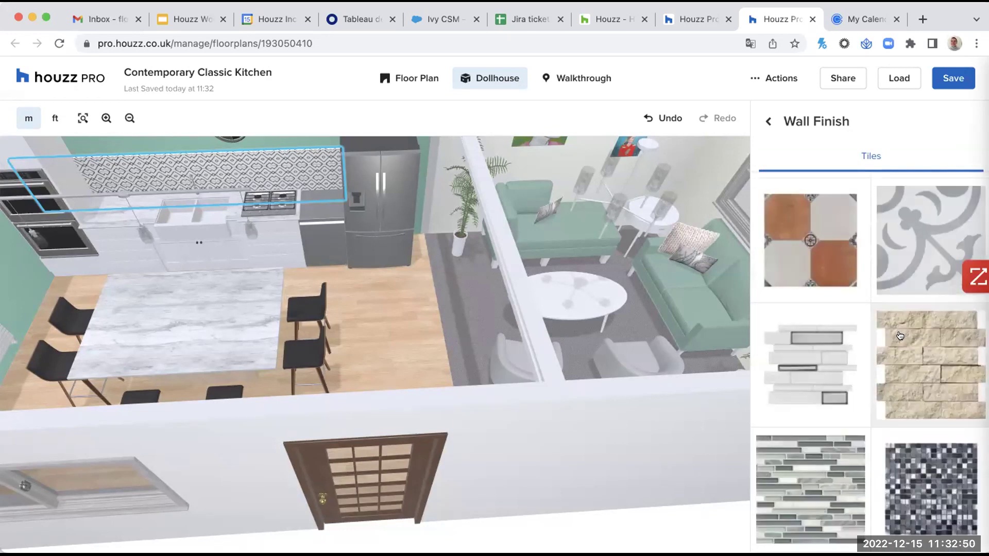
scroll(900, 337, down, 10)
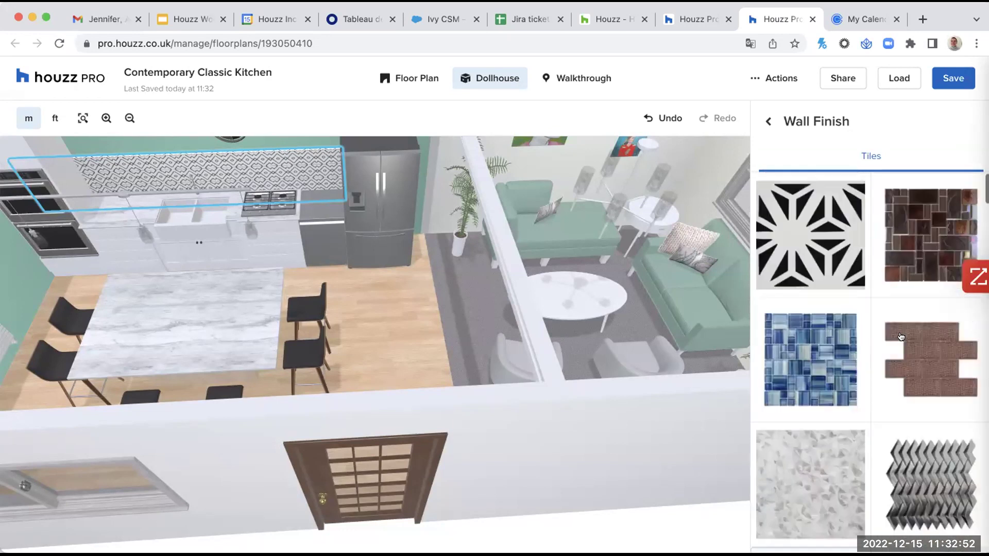
click(766, 120)
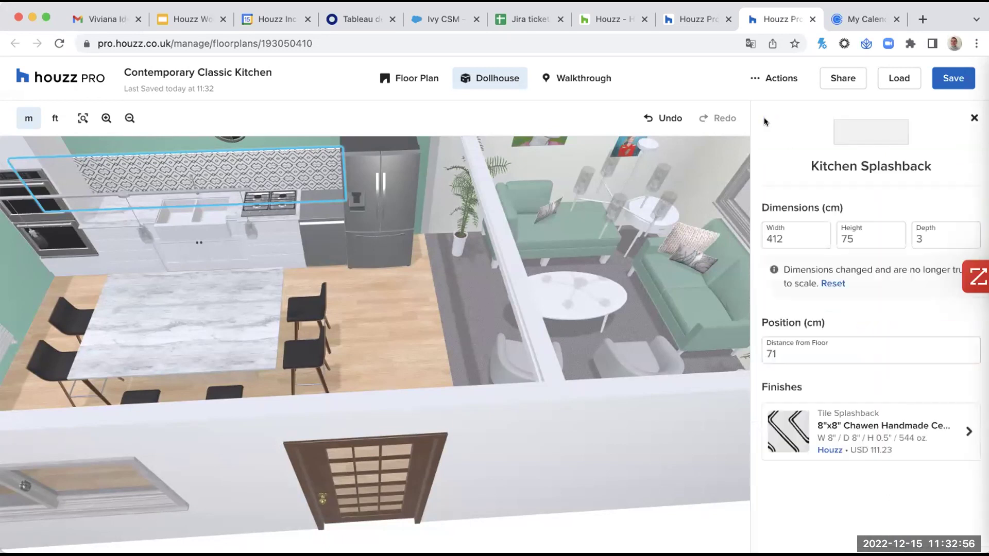
click(972, 119)
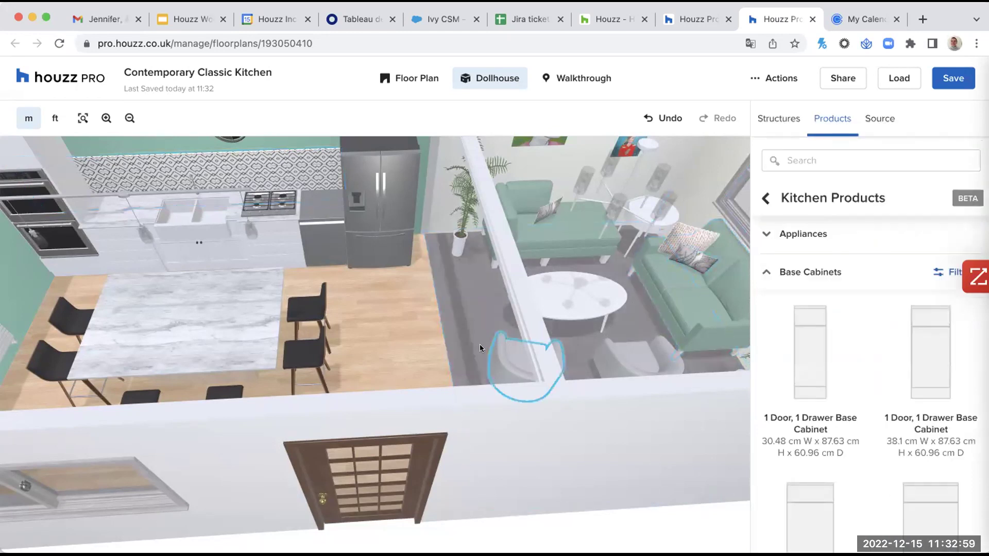
Inspect the open-plan kitchen and living area from inside and behind the kitchen units in the dollhouse view
double_click(403, 346)
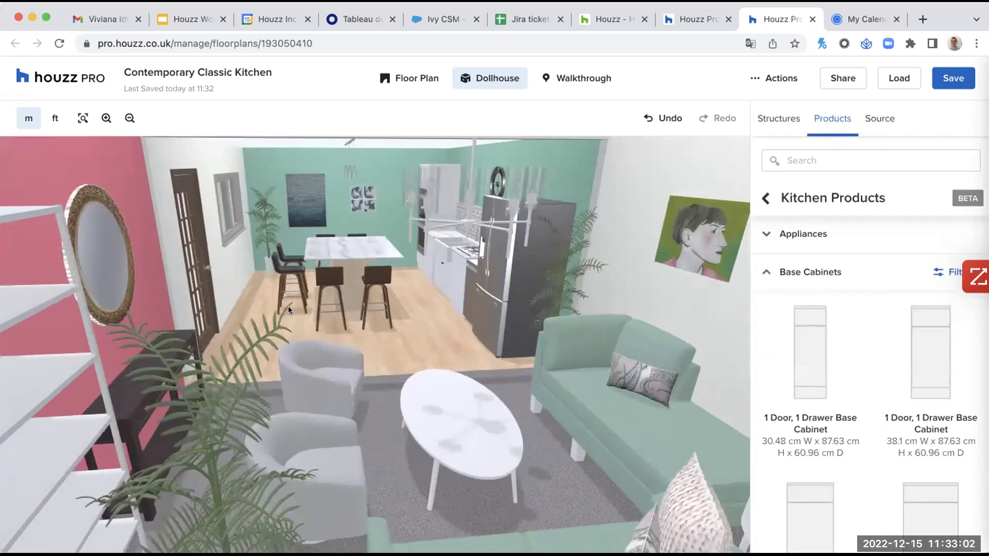
drag(289, 306, 180, 329)
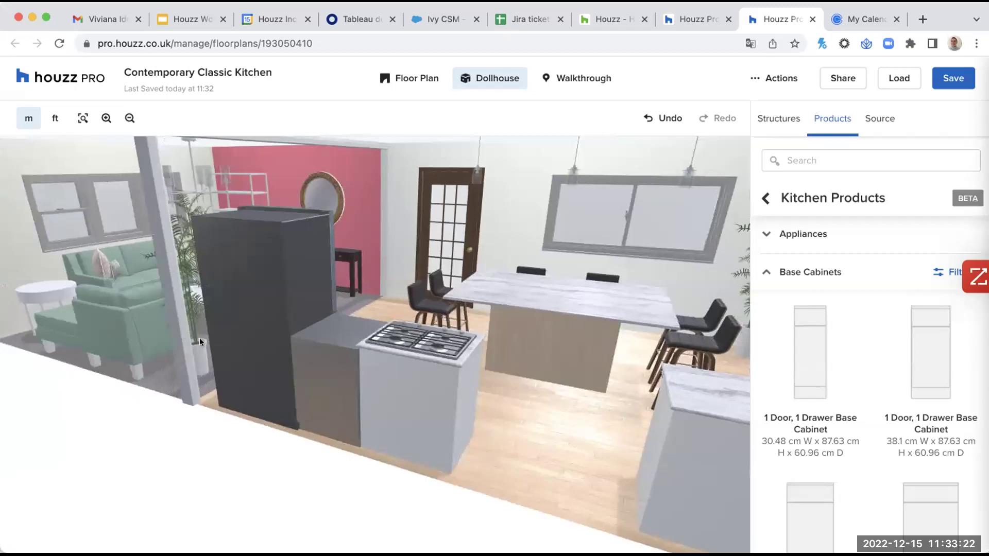
scroll(199, 337, up, 1)
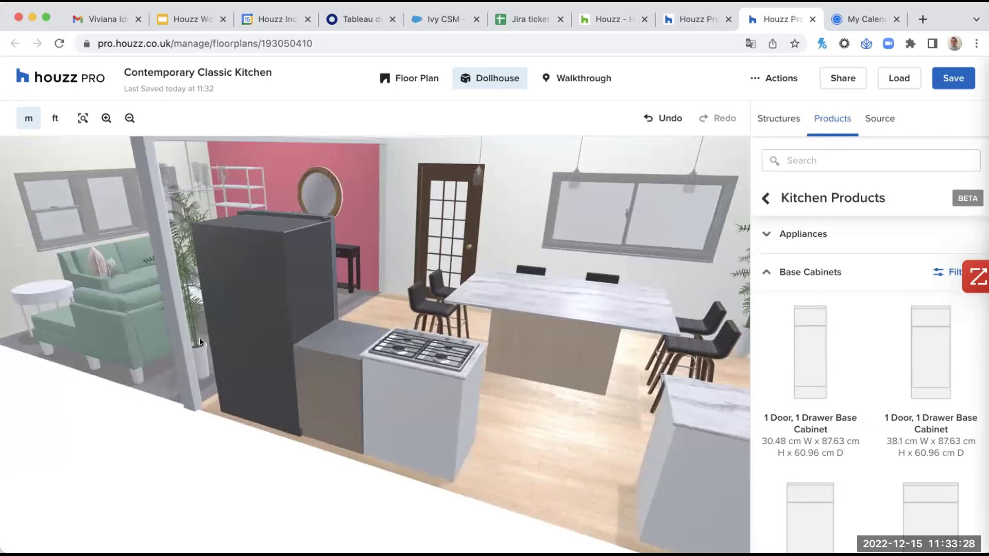
scroll(199, 337, up, 3)
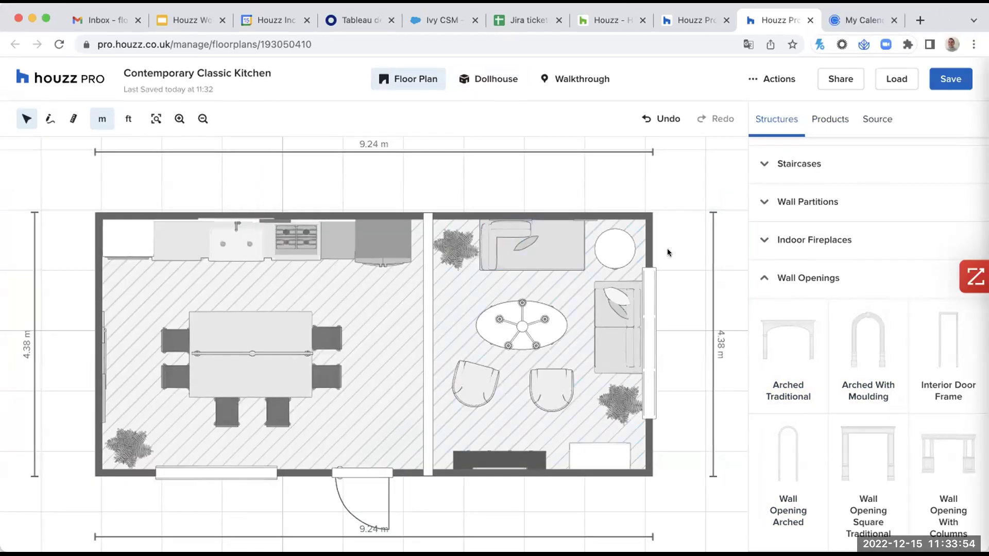
Draw three walls in the floor plan enclosing a new room beside the kitchen, about 2.76 m wide and 4.2 m deep
scroll(667, 248, up, 3)
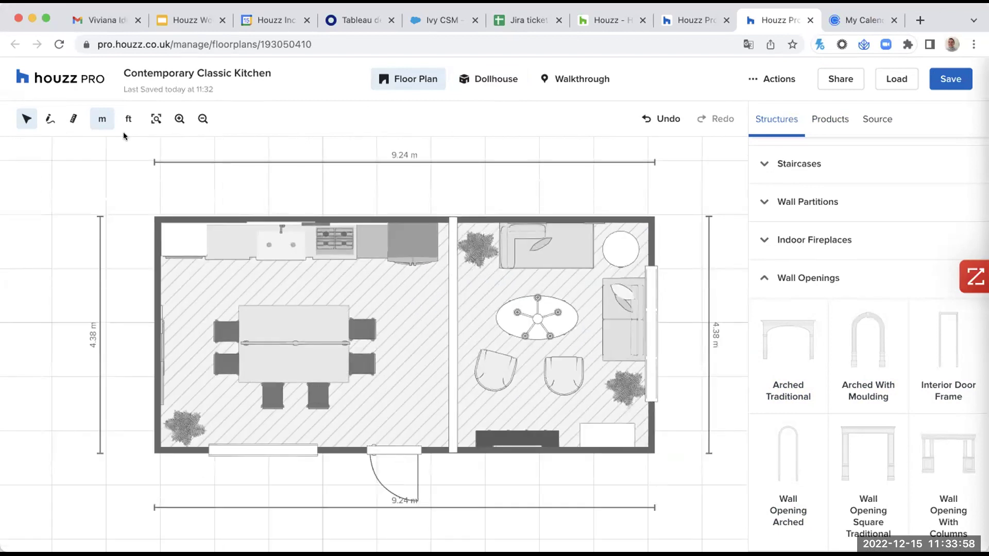
click(49, 120)
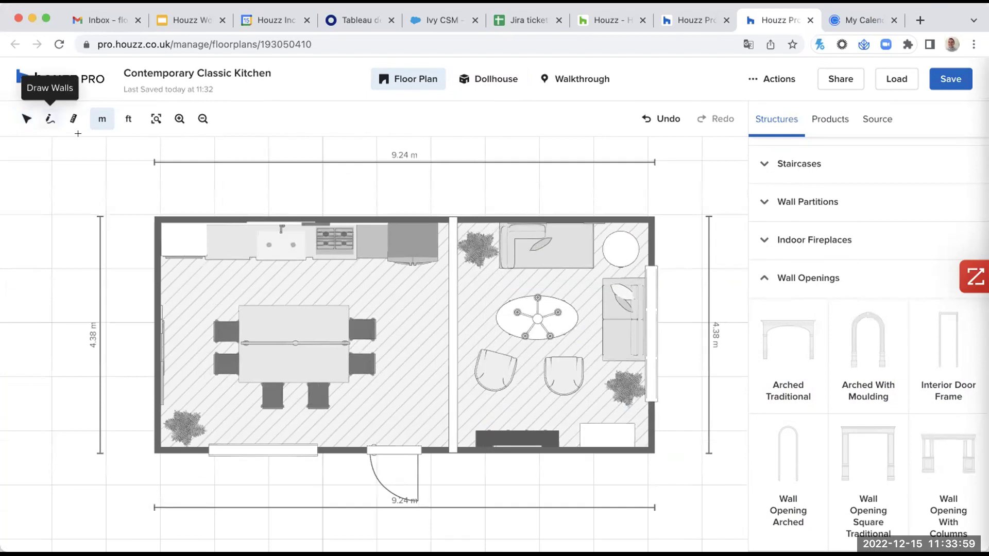
click(153, 219)
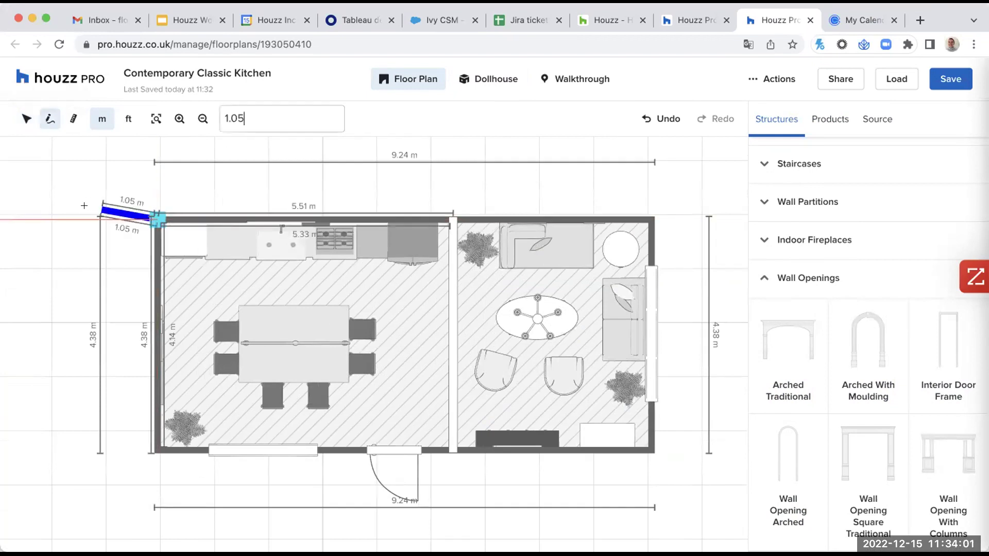
click(6, 210)
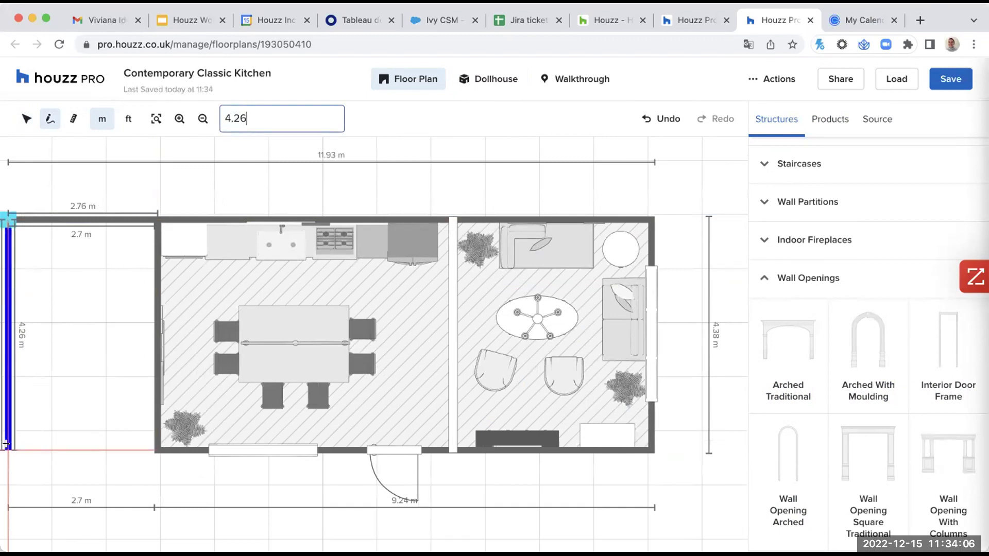
click(6, 447)
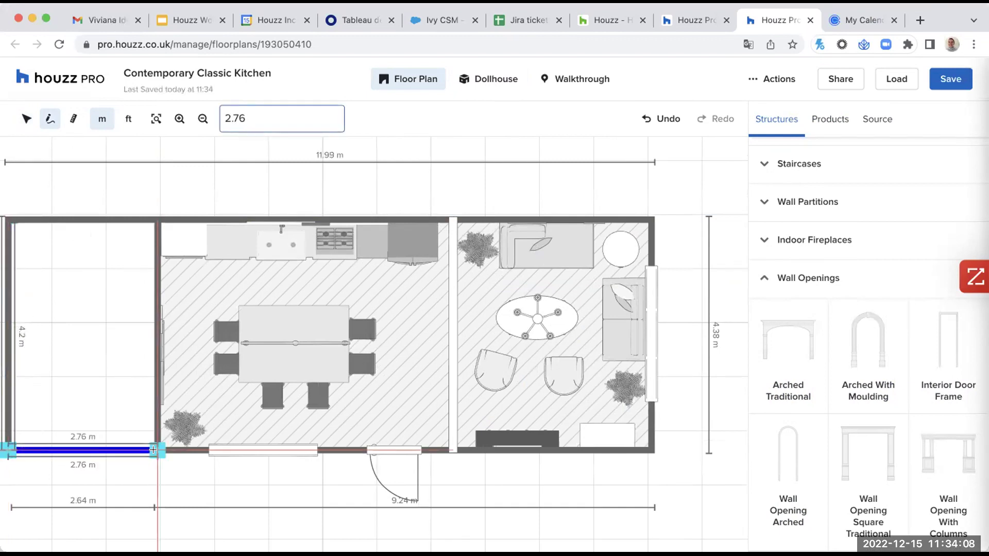
click(153, 449)
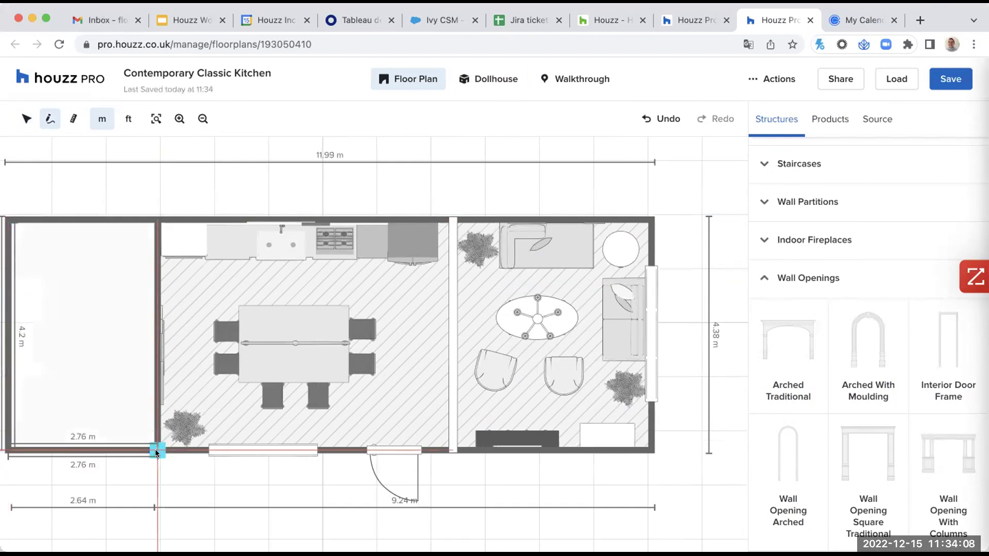
Delete the Radiator Panel Horizontal and the two other items mounted on the wall between the kitchen and the new room
click(159, 346)
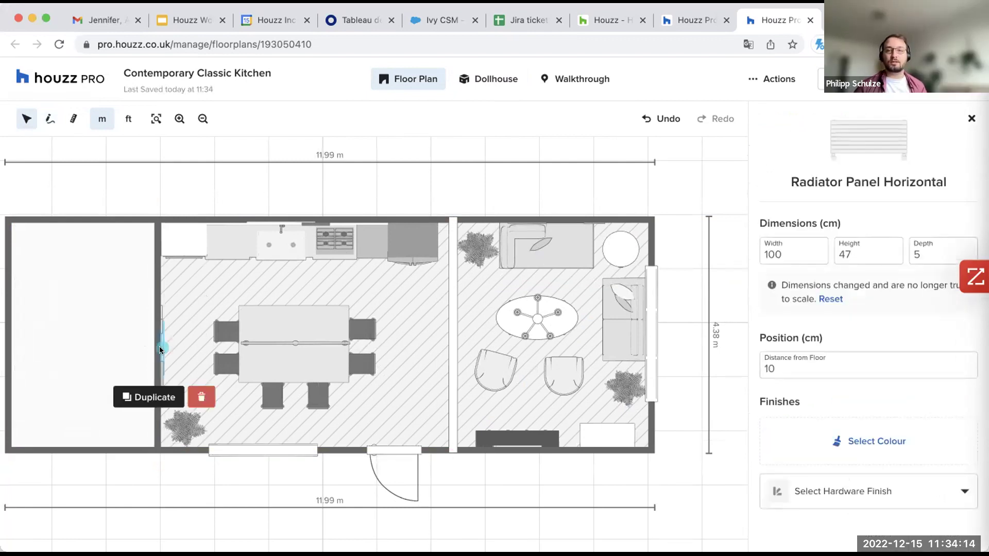
click(201, 395)
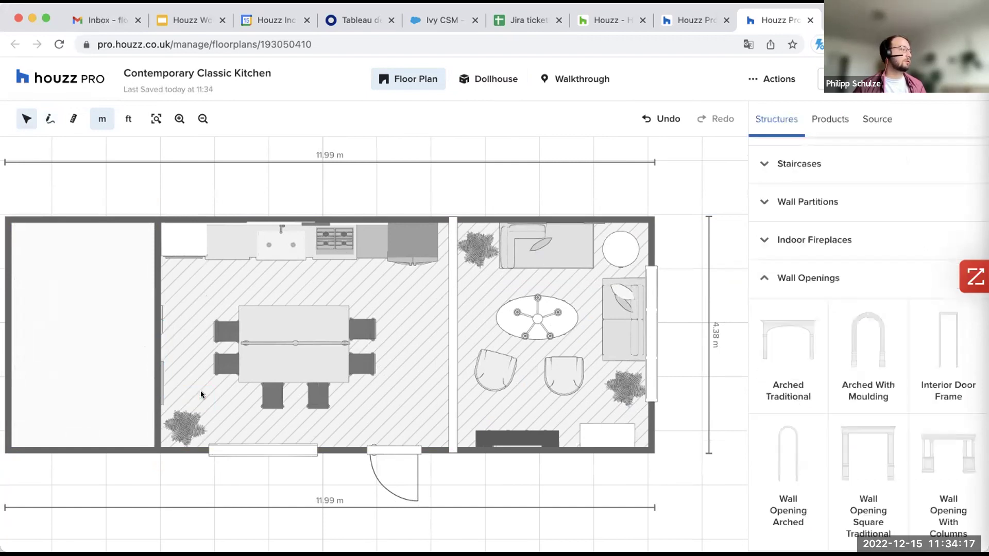
click(159, 372)
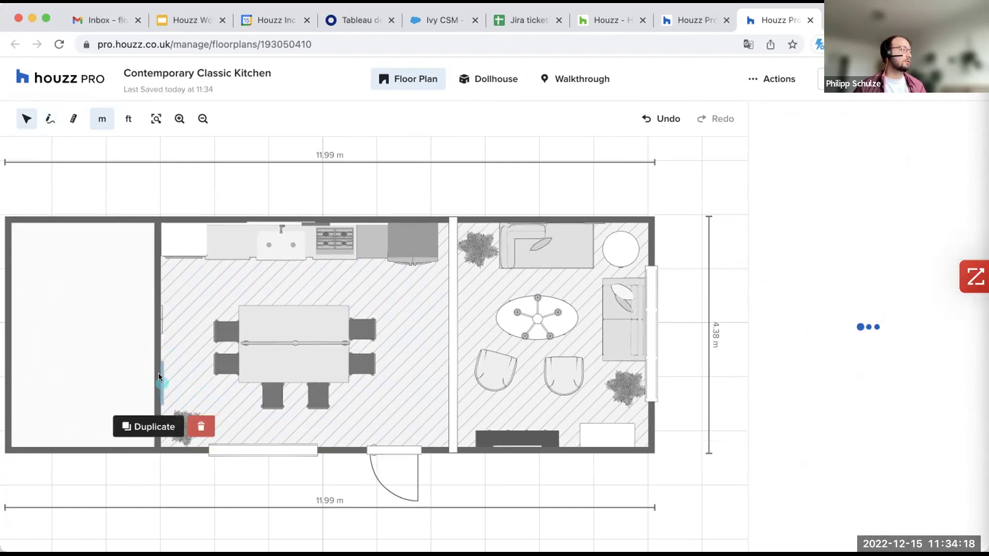
click(210, 431)
click(159, 318)
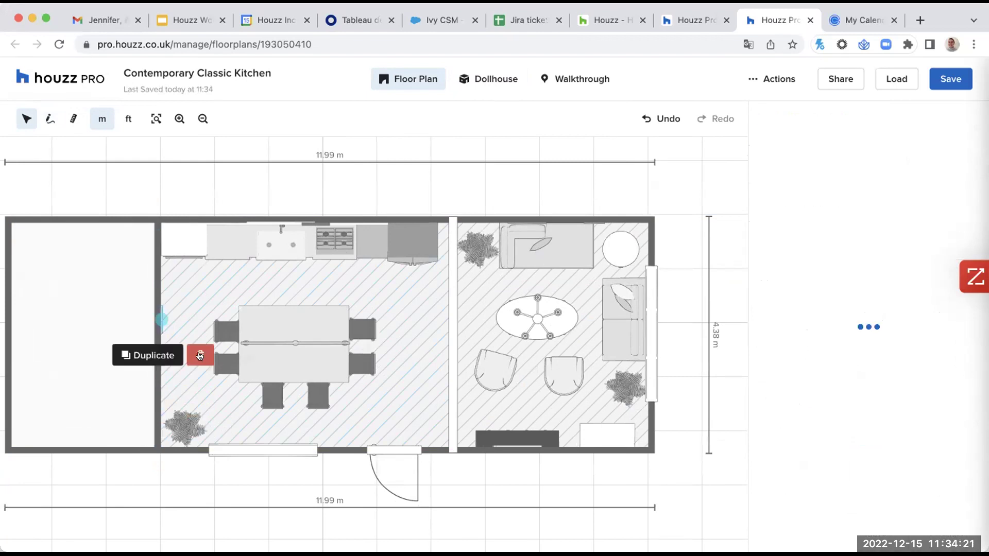
click(200, 351)
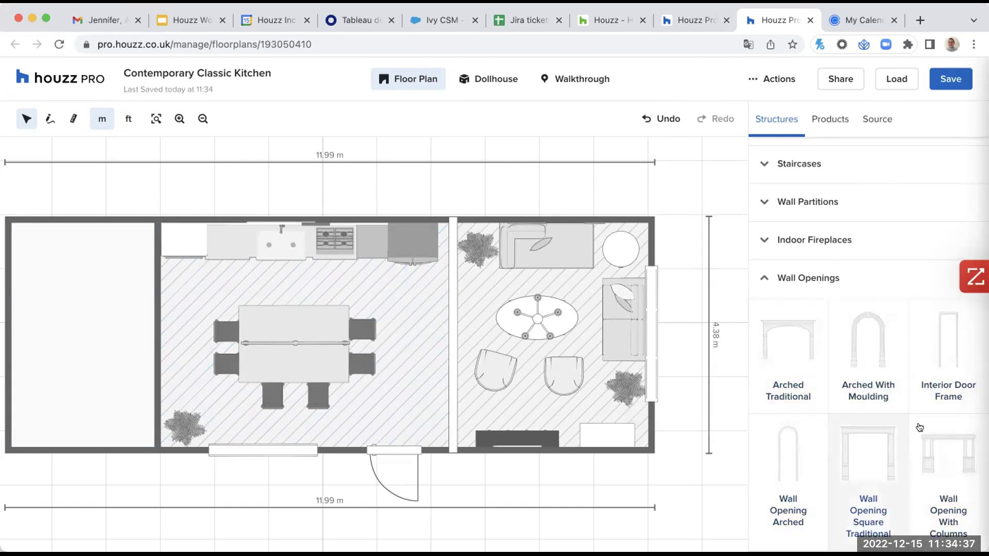
Place an Interior Door Frame midway along the wall between the kitchen and the new room and open its width for editing
click(945, 353)
drag(337, 317, 157, 337)
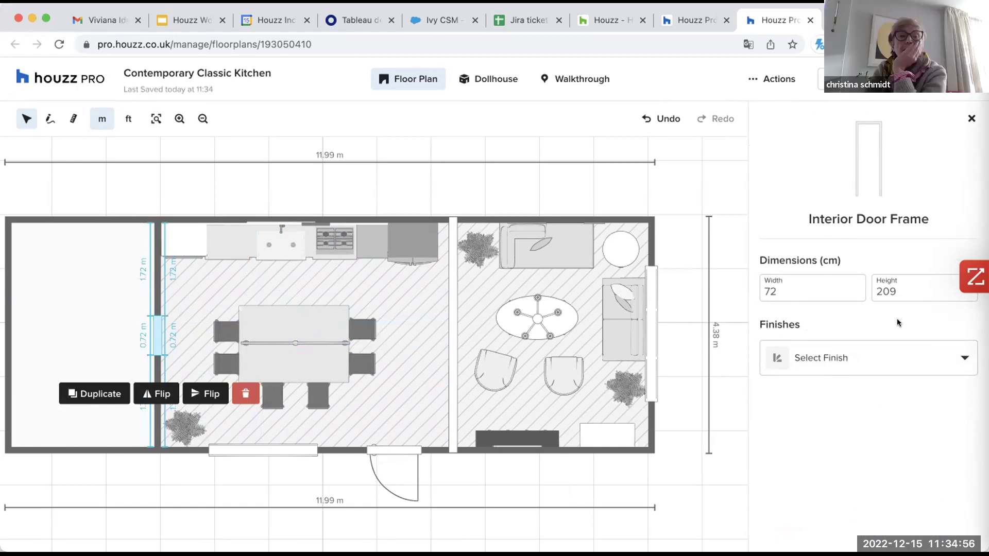
double_click(794, 294)
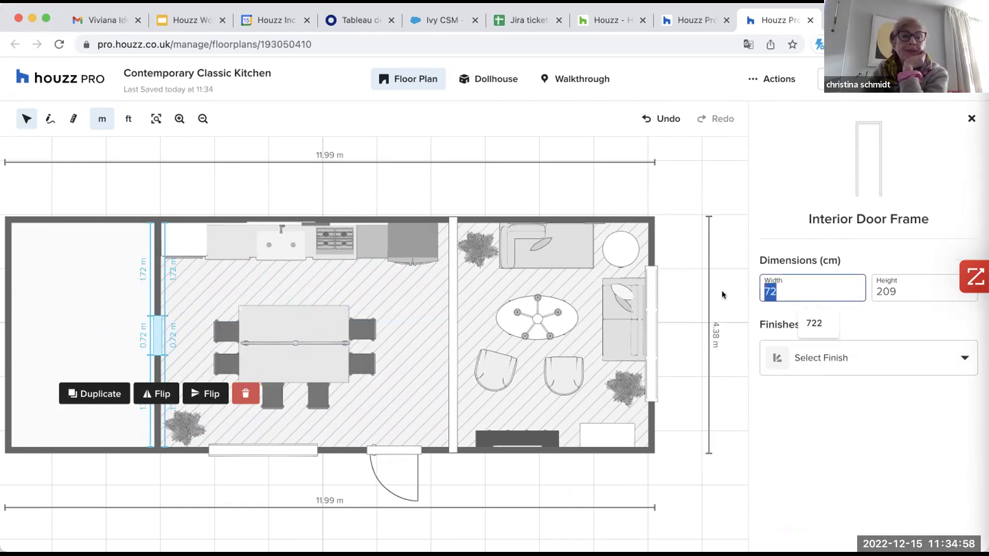
Try to open the properties of the shared wall, its door frame, the kitchen–living room opening and the living room floor, hiding the floor-selection tip
click(156, 281)
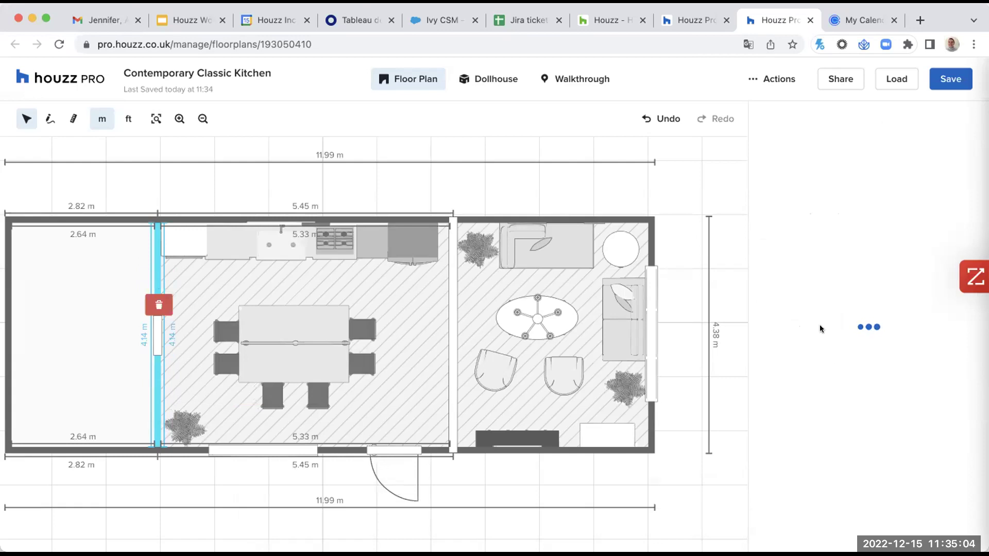
click(158, 337)
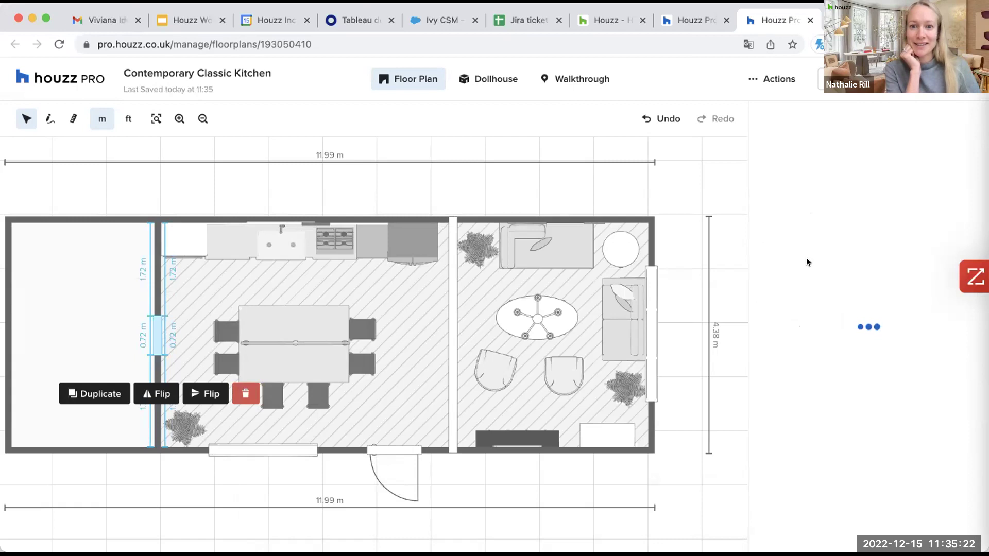
click(156, 323)
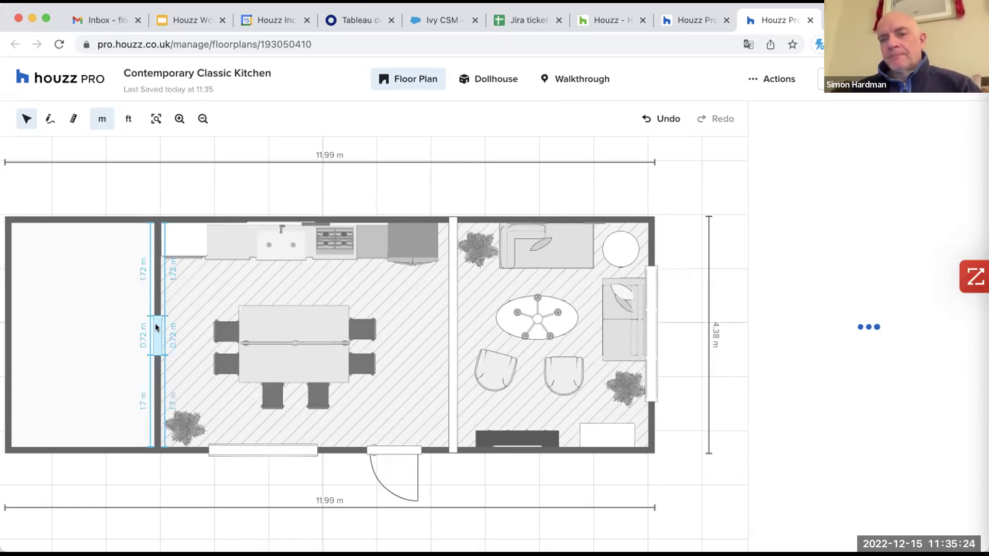
click(155, 283)
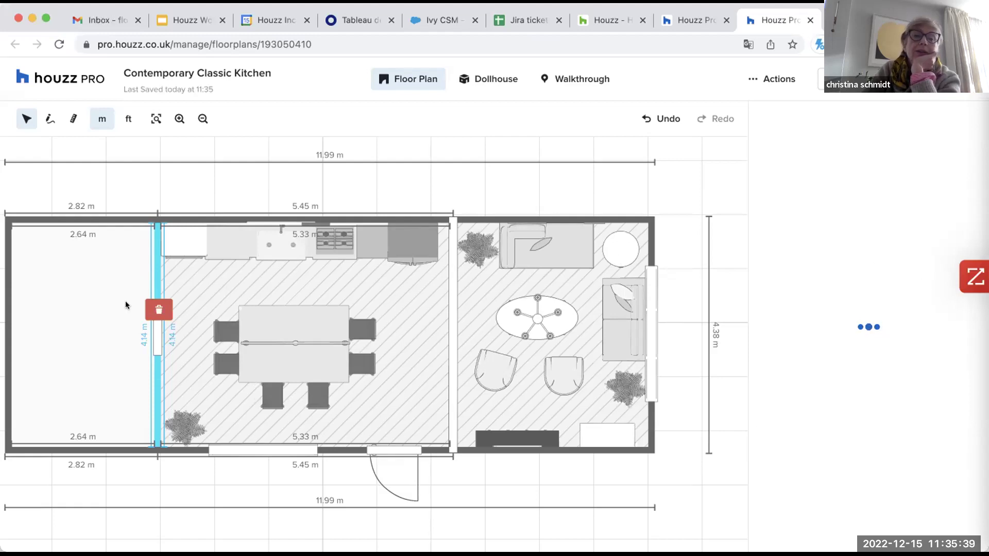
click(156, 337)
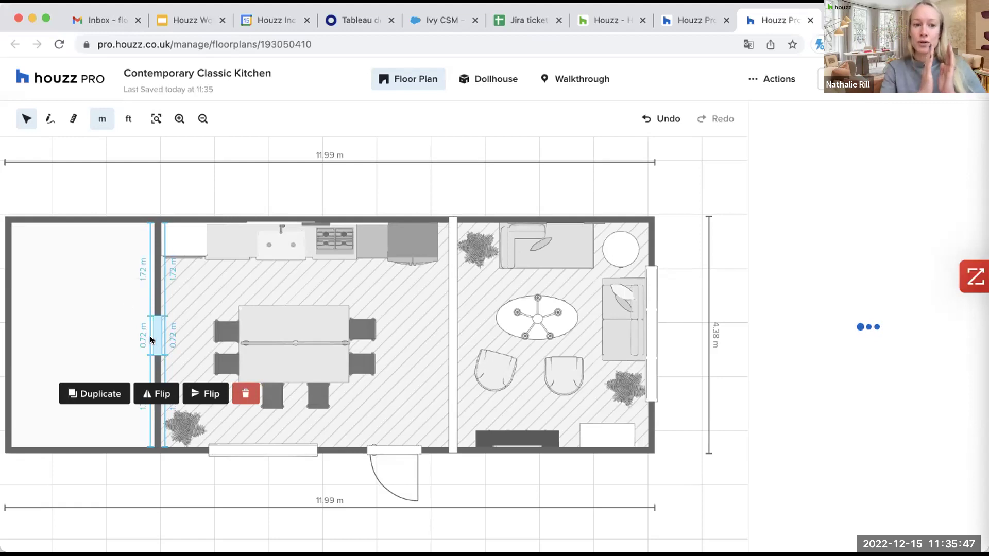
click(447, 317)
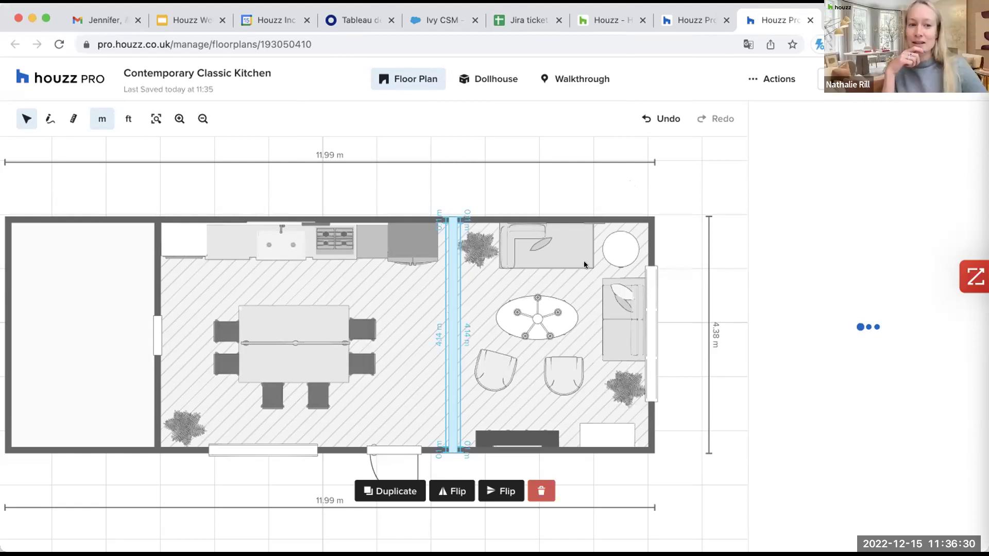
click(528, 394)
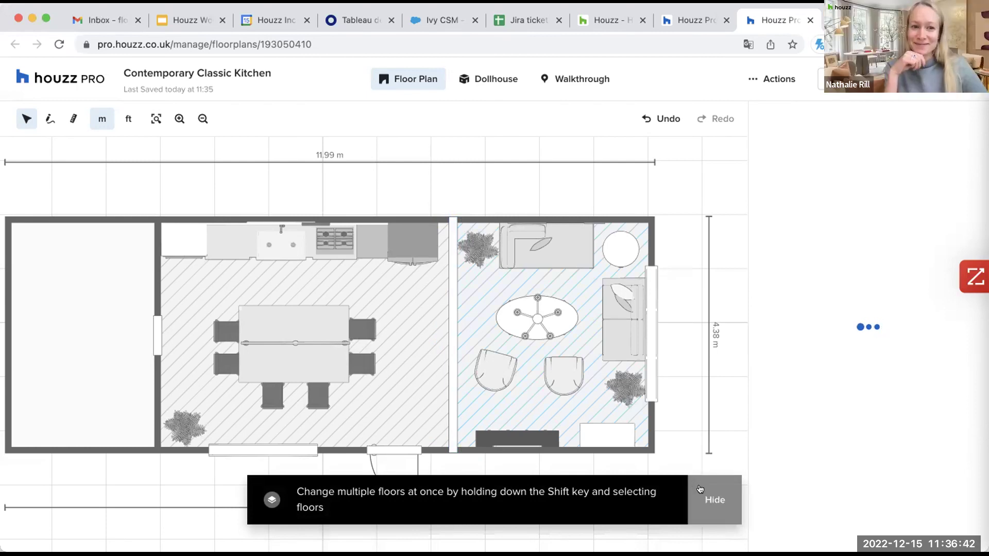
click(713, 499)
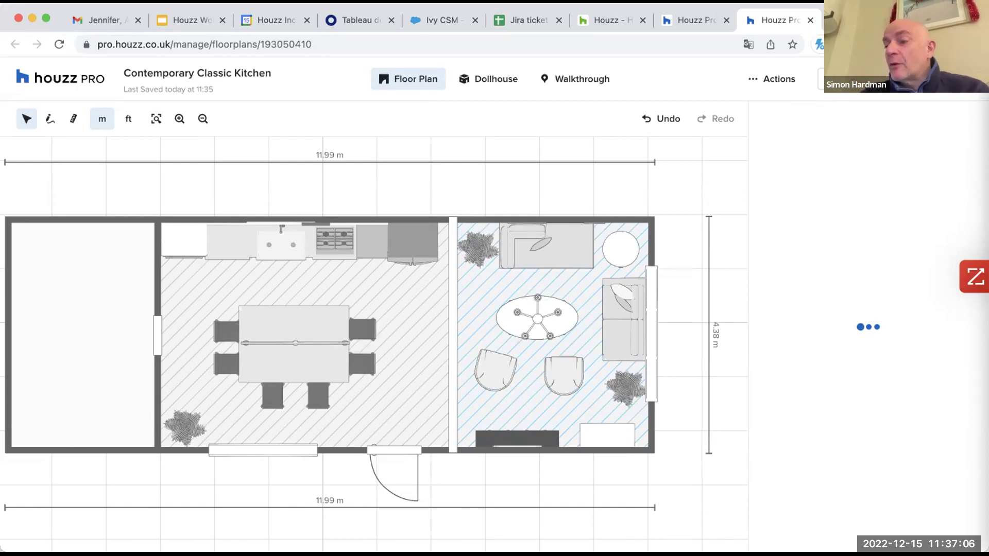
Reopen the Contemporary Classic Kitchen plan from the 3D Floor Planner list and set the Interior Door Frame's width to 414 cm
click(700, 18)
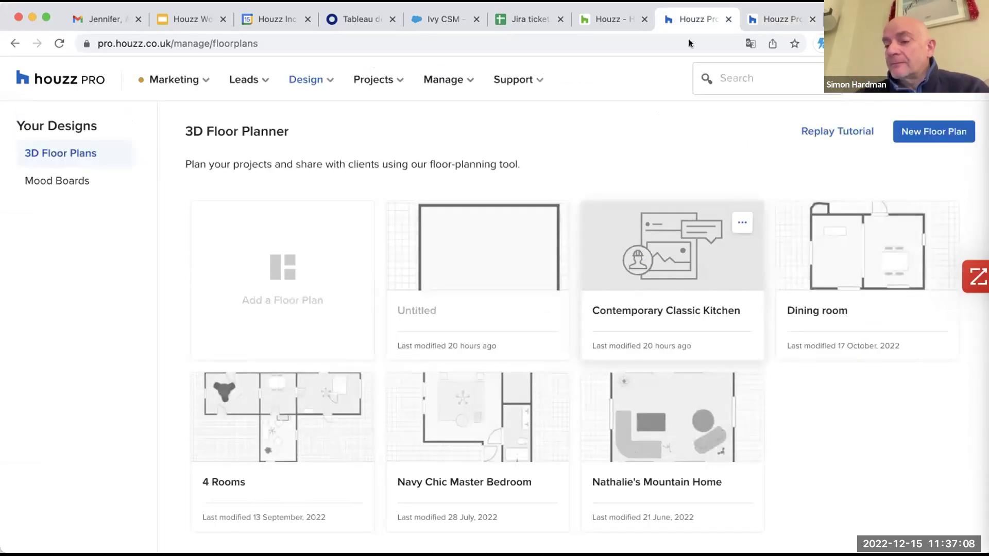
click(665, 255)
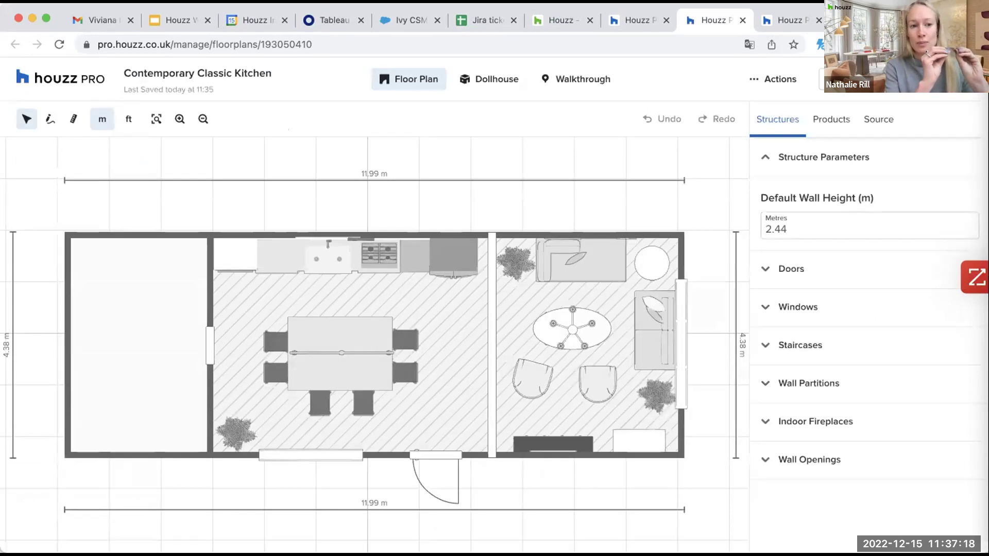
click(209, 341)
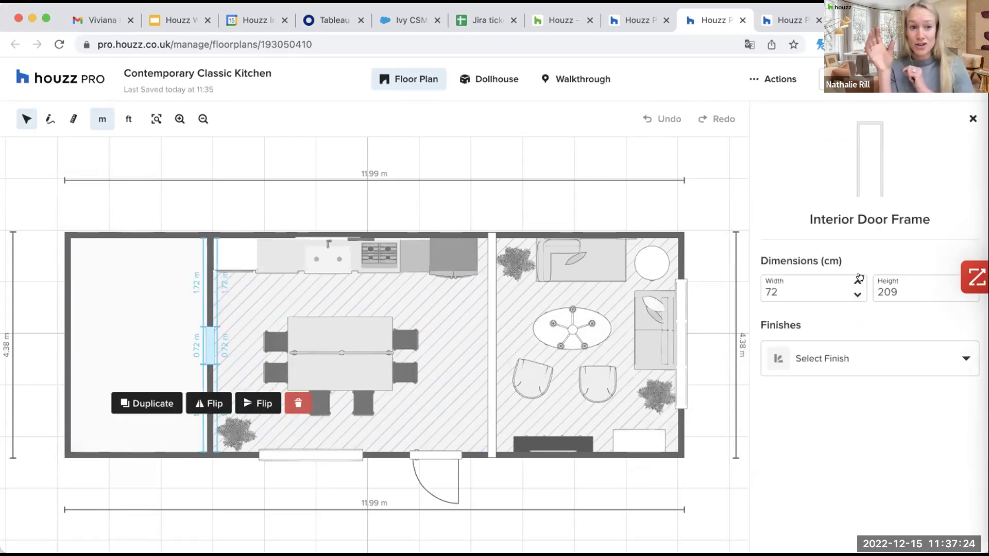
drag(809, 286, 739, 289)
text(414)
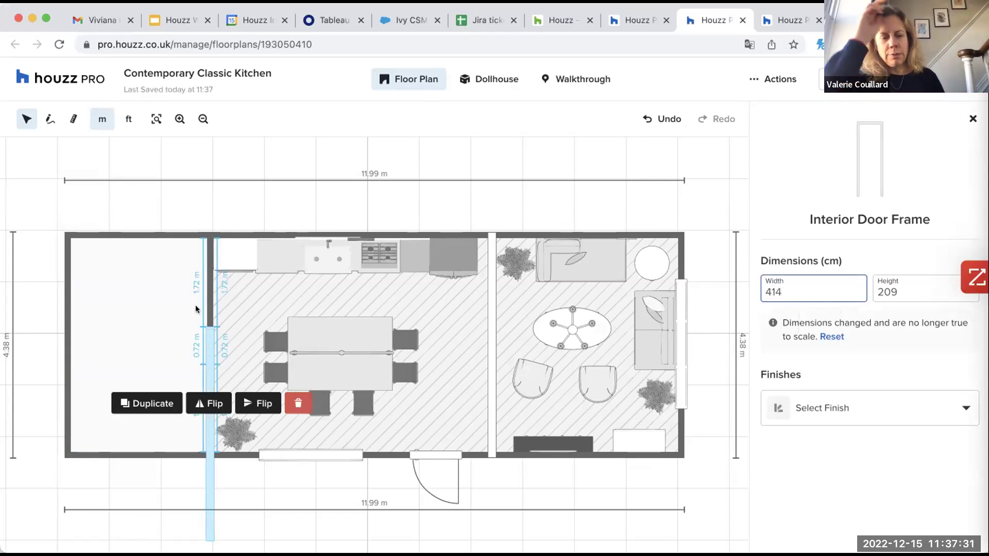
Move the widened door frame along the shared wall until it spans the wall's full length
click(208, 341)
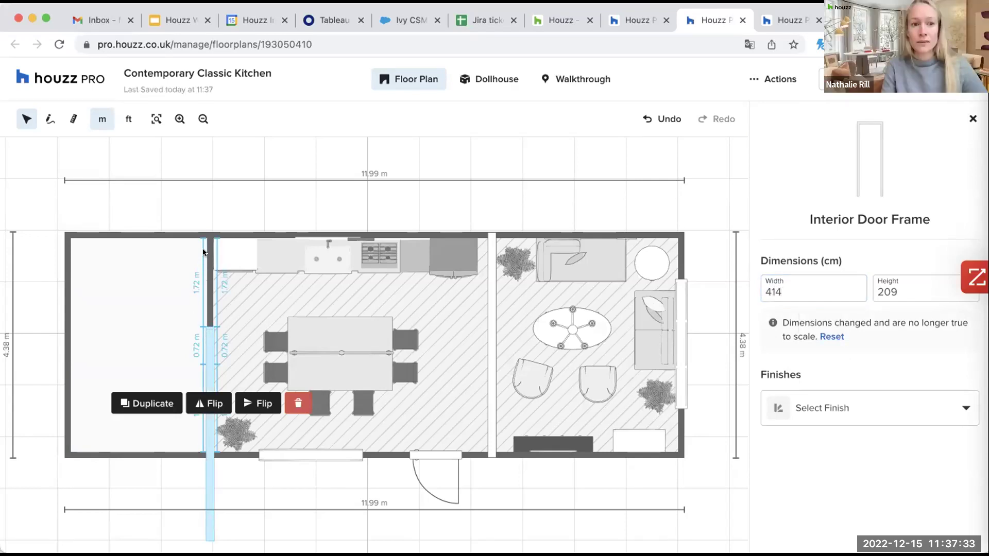
click(205, 345)
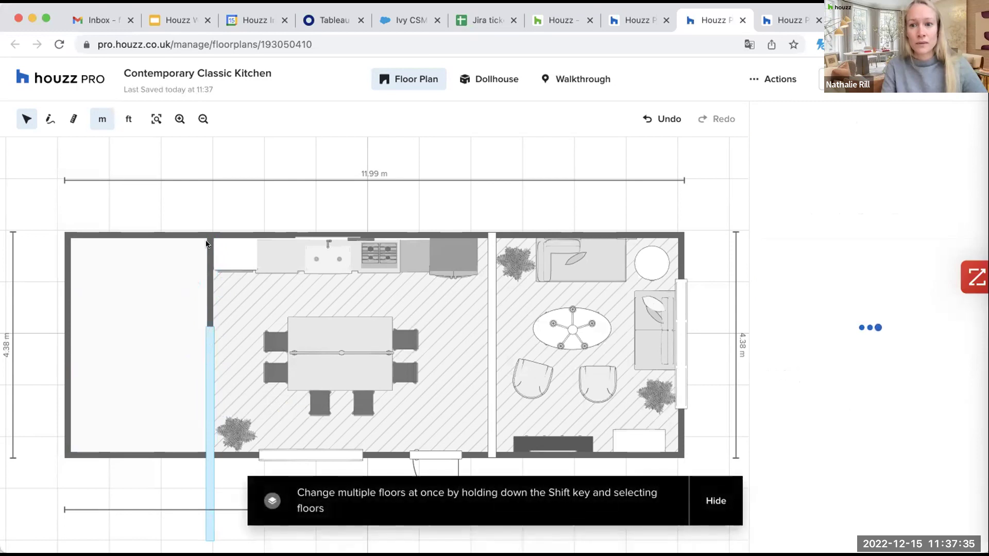
click(207, 353)
drag(207, 353, 204, 259)
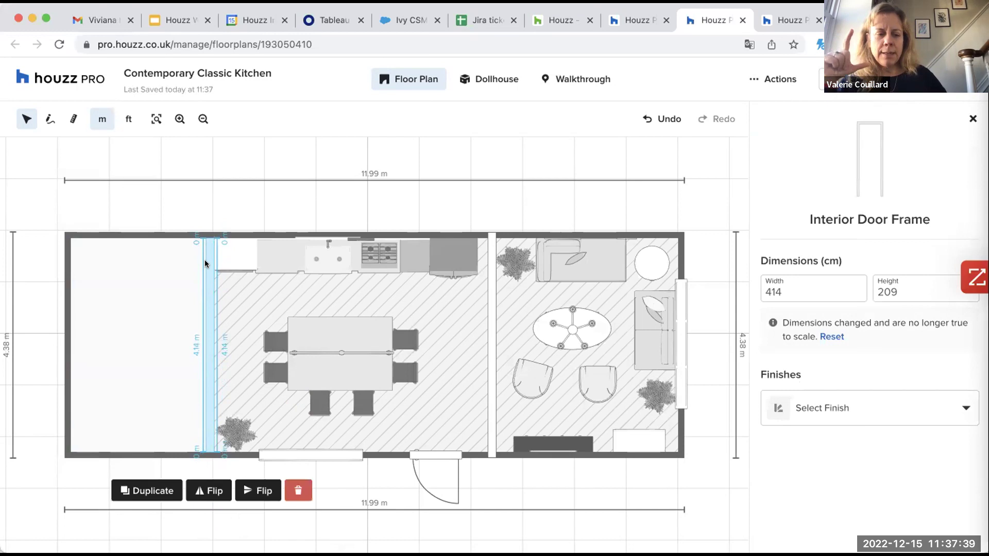
Switch to the dollhouse view and inspect the full-width opening between the kitchen and the new room from several angles
click(492, 80)
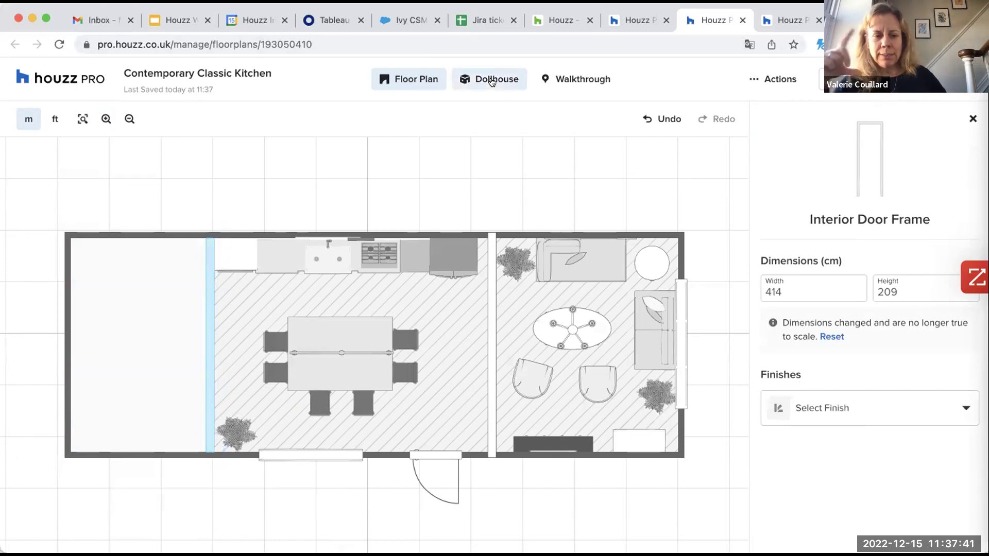
drag(249, 327, 146, 290)
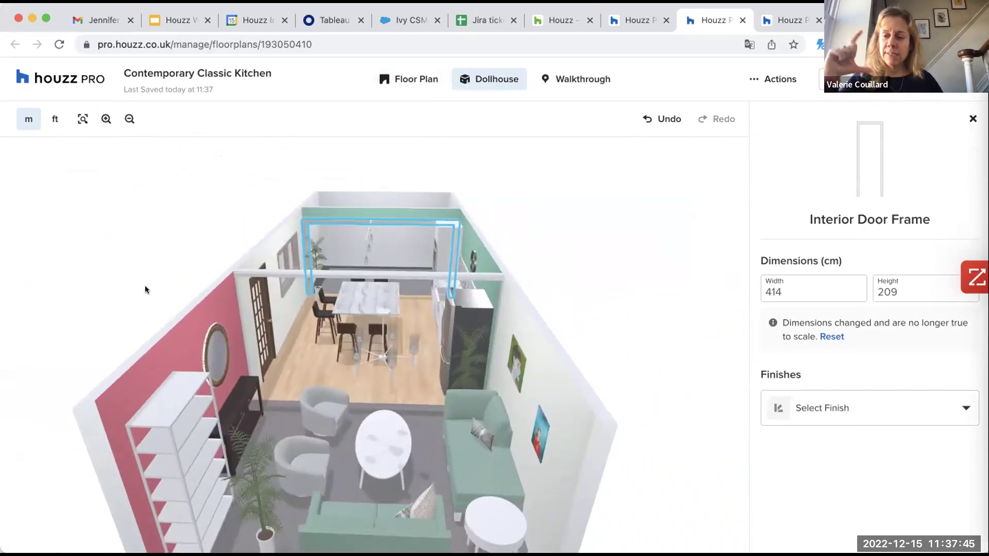
drag(172, 291, 259, 302)
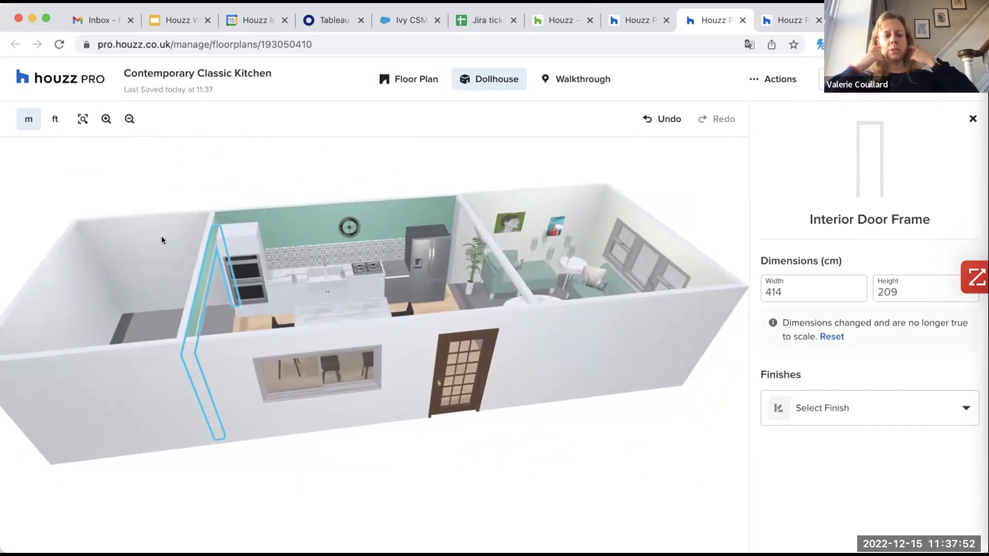
Check the properties of the new room's back wall and the shared wall in the dollhouse, and hide the wall-painting tip
click(162, 237)
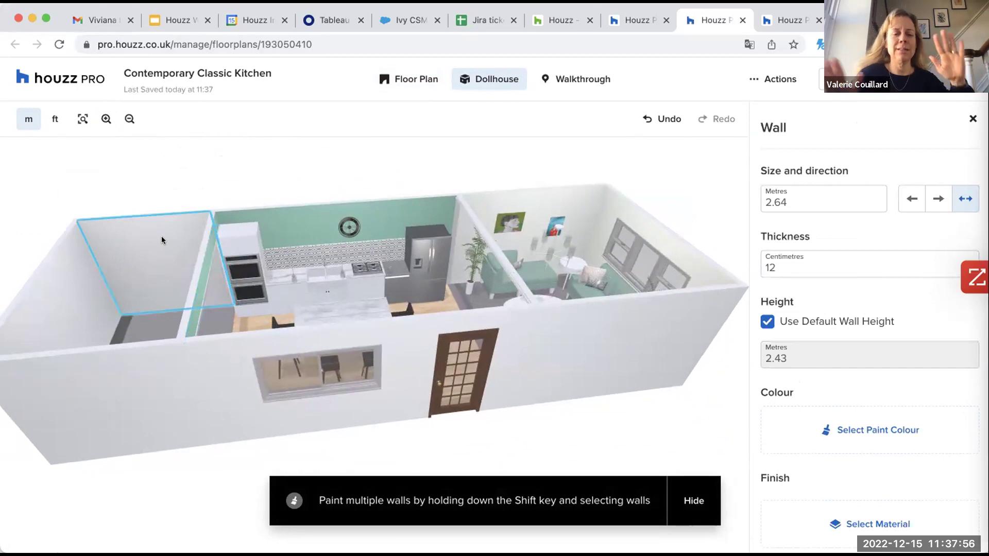
click(205, 256)
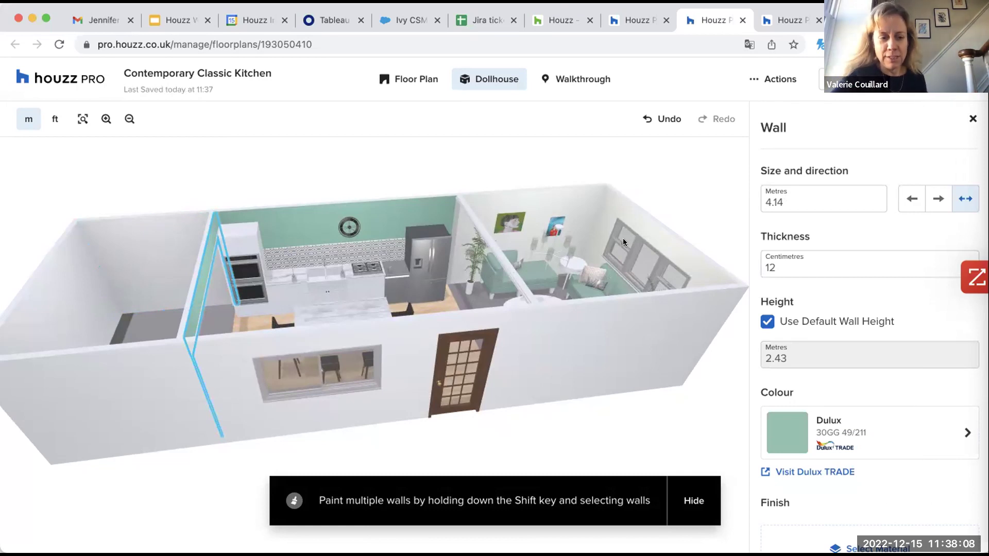
drag(580, 210, 554, 188)
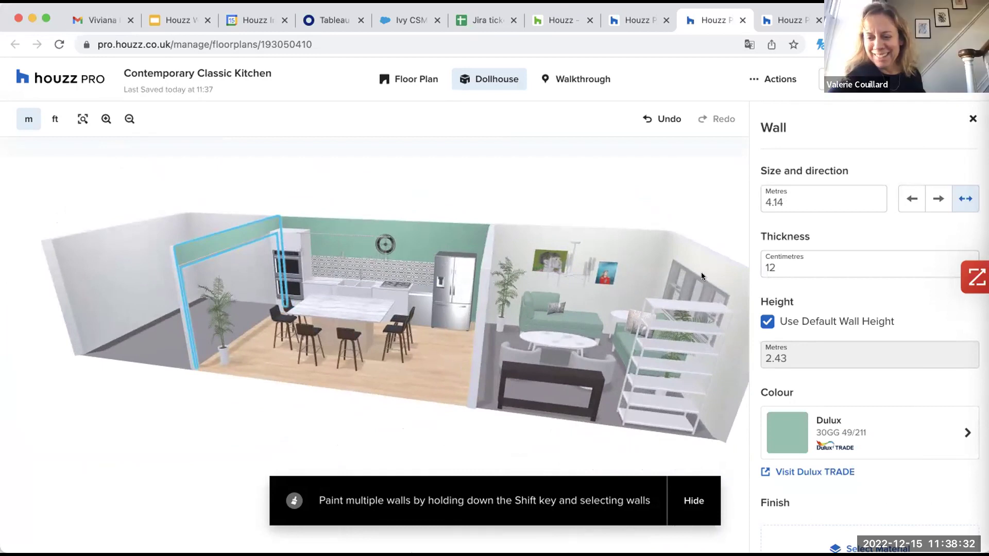
click(698, 497)
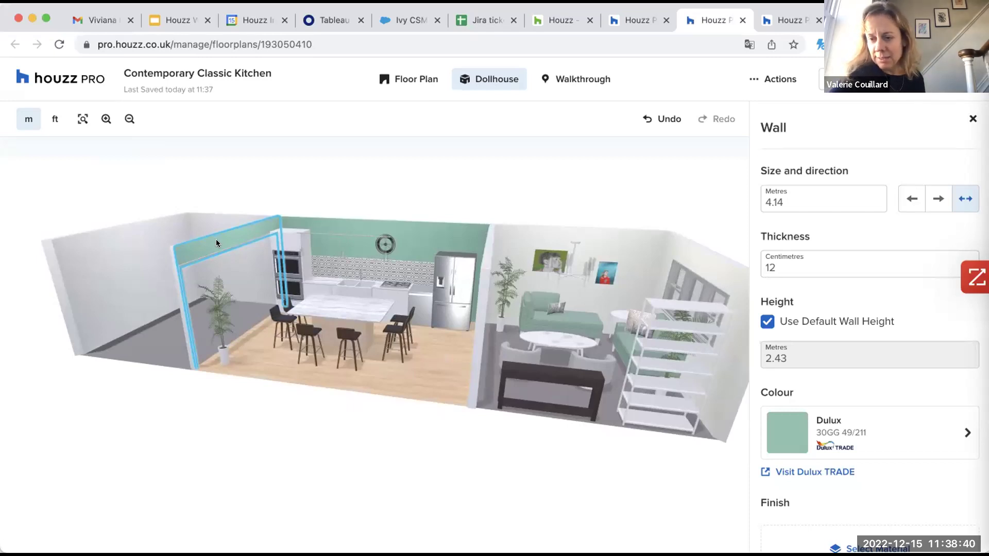
In the floor plan, check the new room's wall height and set the shared wall's Interior Door Frame height to 243 cm
click(415, 79)
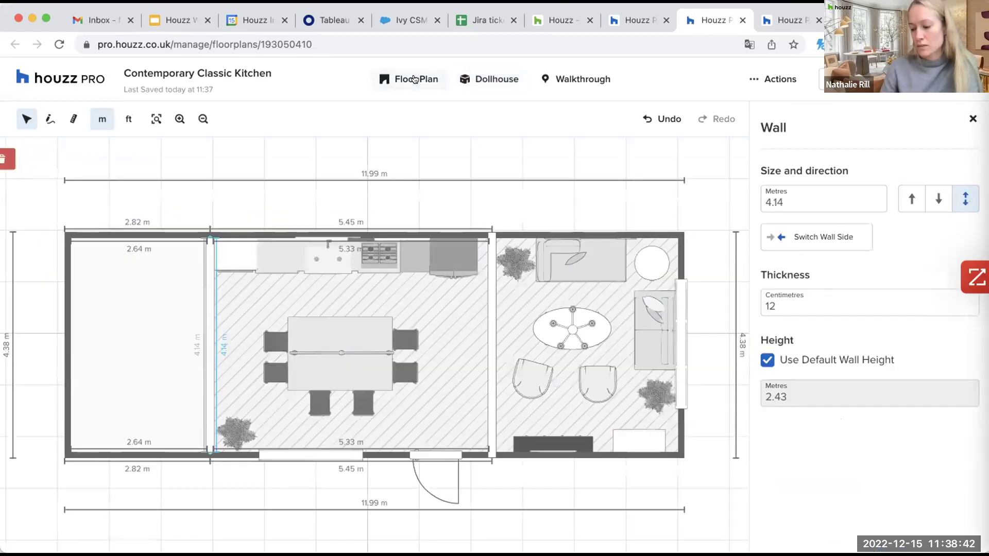
click(210, 319)
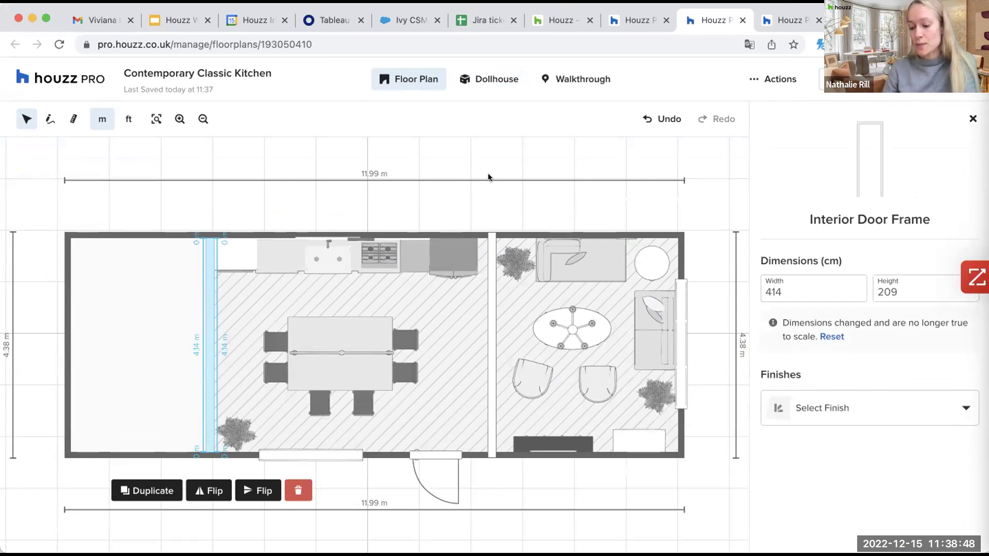
click(129, 237)
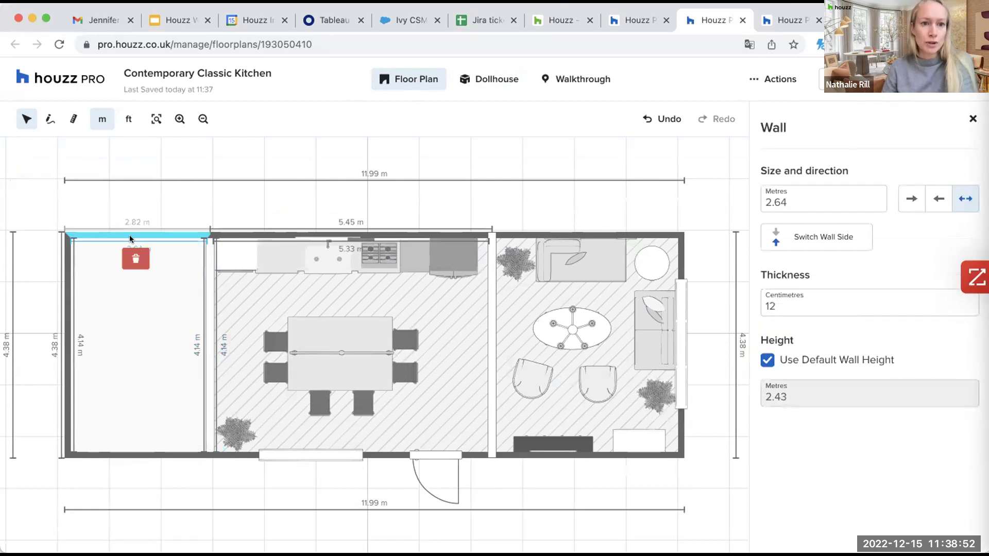
click(206, 296)
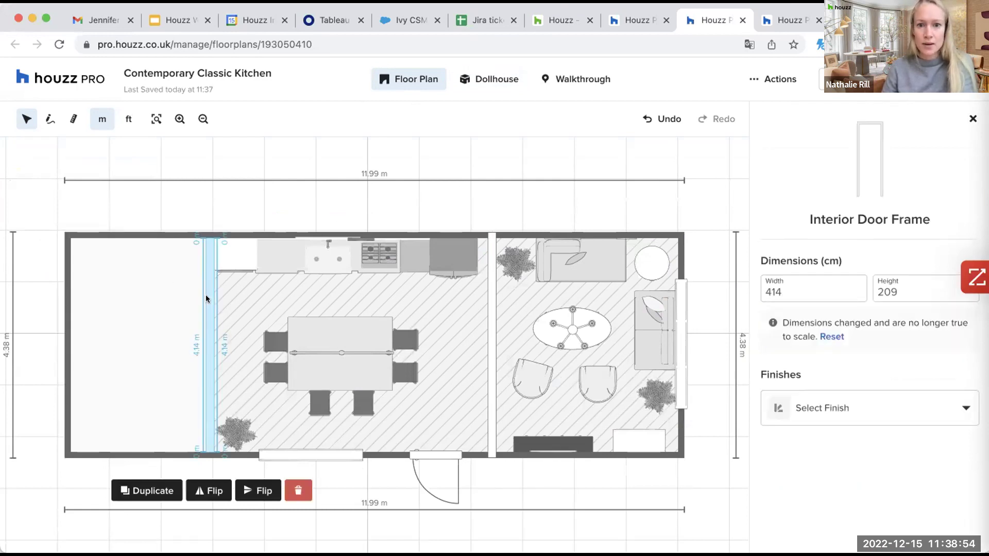
click(895, 289)
double_click(895, 290)
text(24)
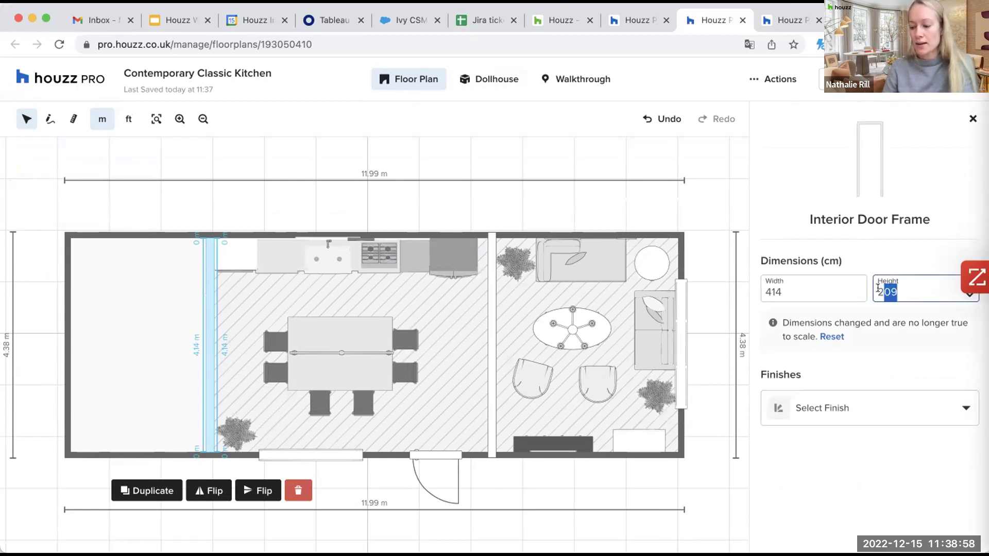
text(3)
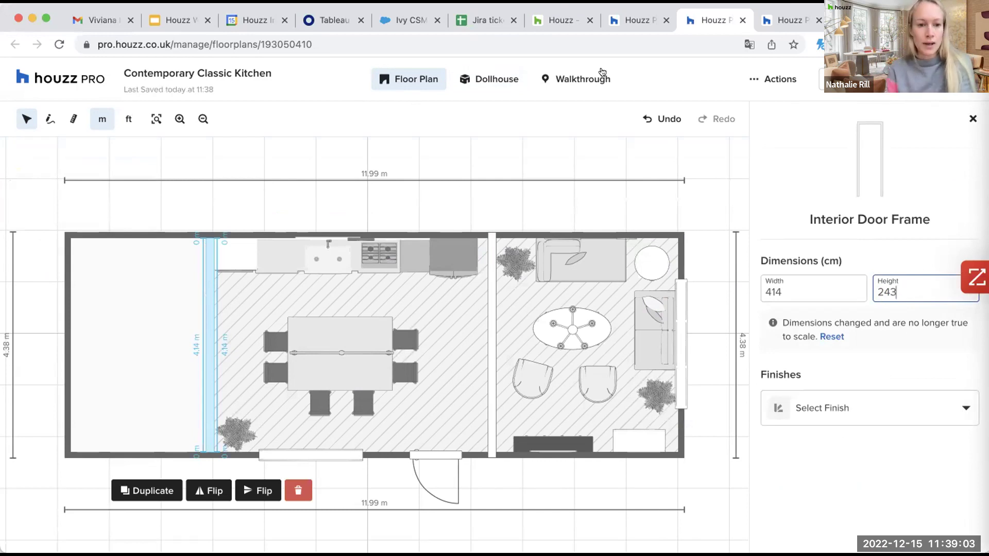
Return to the dollhouse and examine the full-height opening from the living room end
click(492, 78)
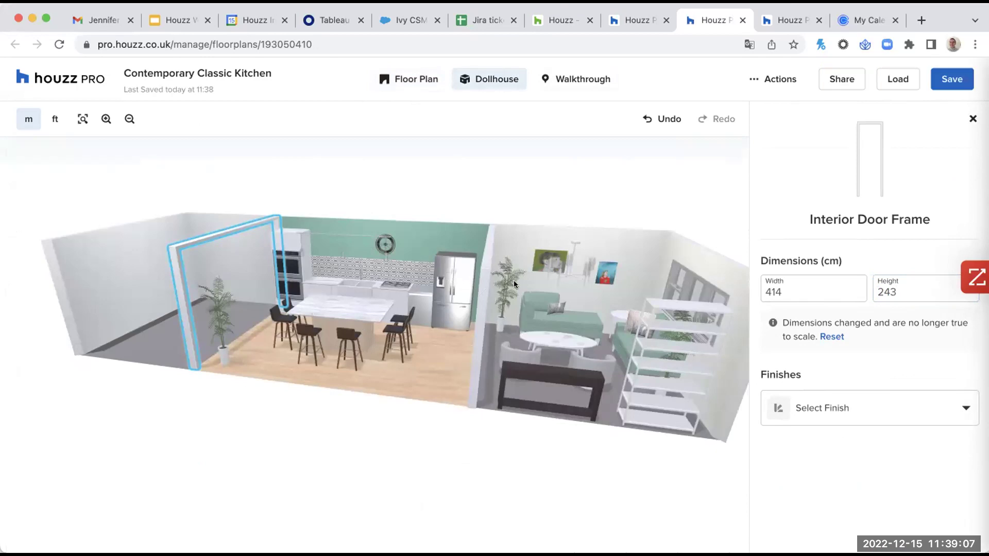
drag(514, 235, 443, 247)
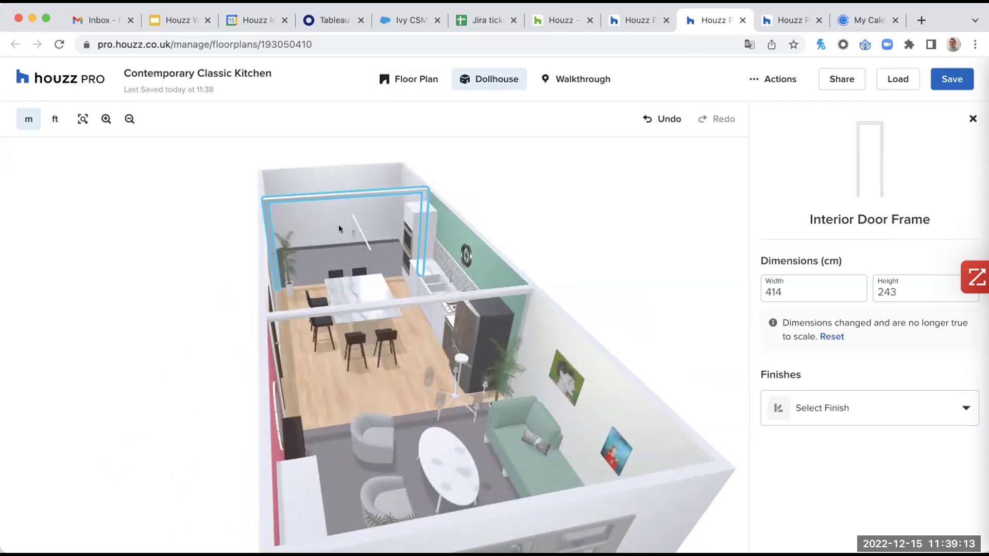
scroll(332, 212, up, 5)
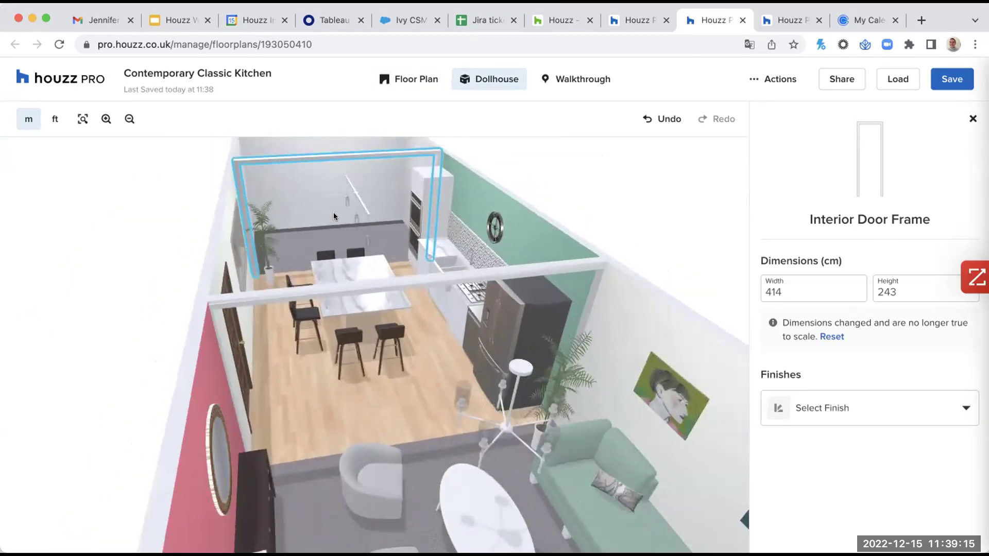
Compare the new room's wall height with the Interior Door Frame's dimensions in the floor plan
click(411, 81)
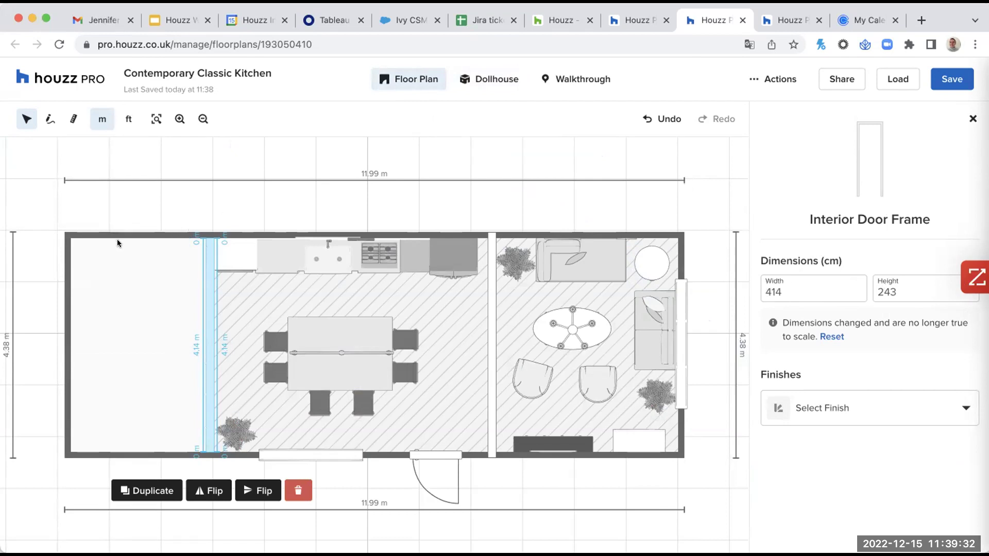
click(152, 235)
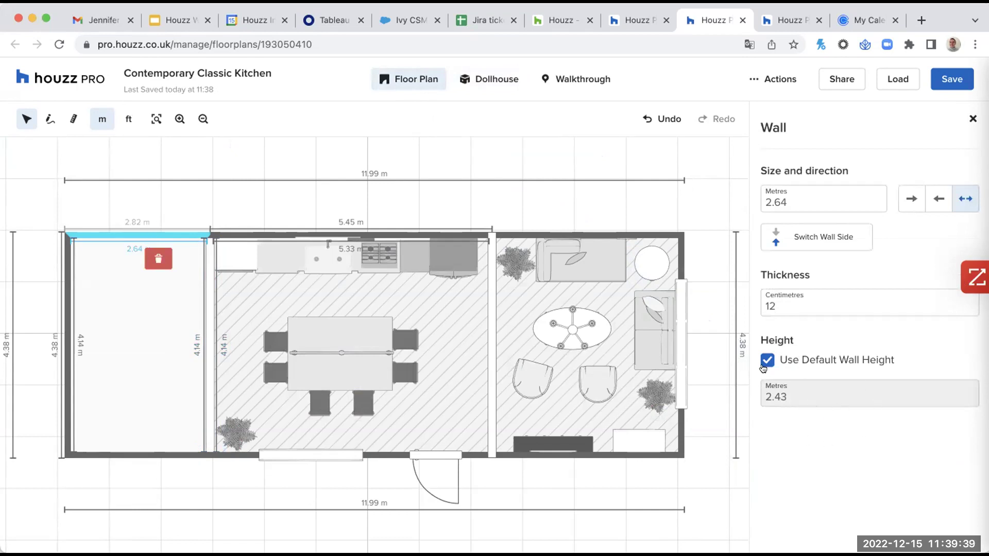
click(205, 313)
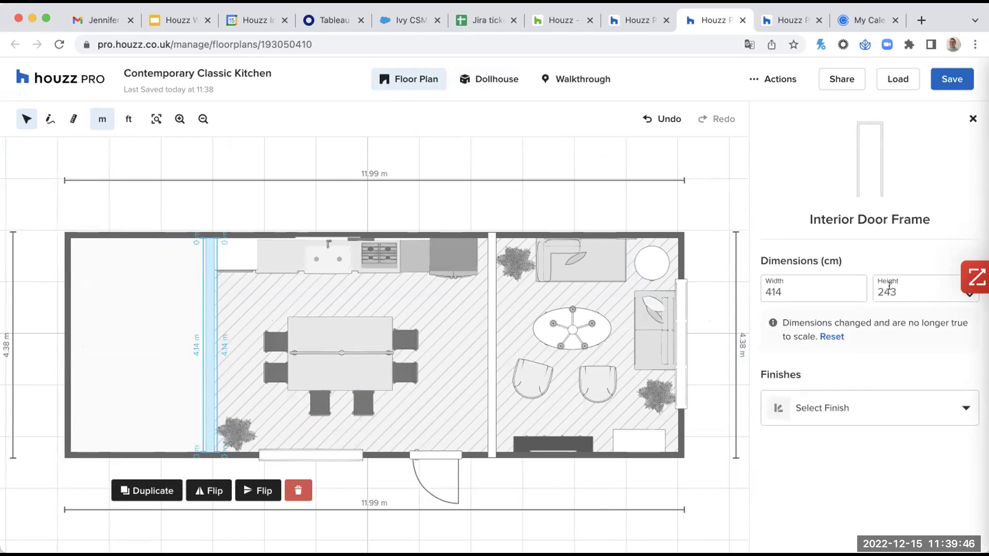
Examine the joined rooms and the opening in the dollhouse from the living room end and from above
click(484, 79)
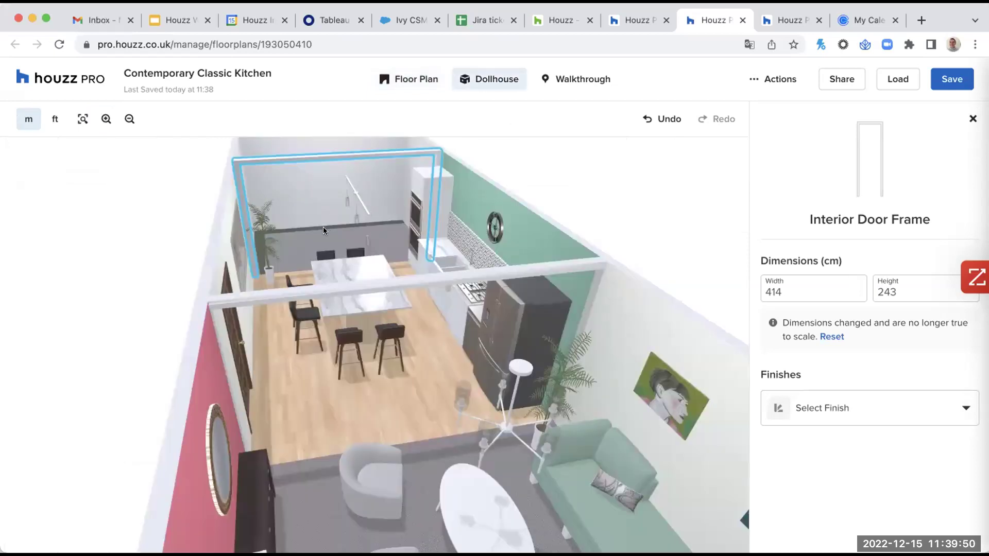
scroll(322, 227, up, 5)
scroll(319, 226, down, 5)
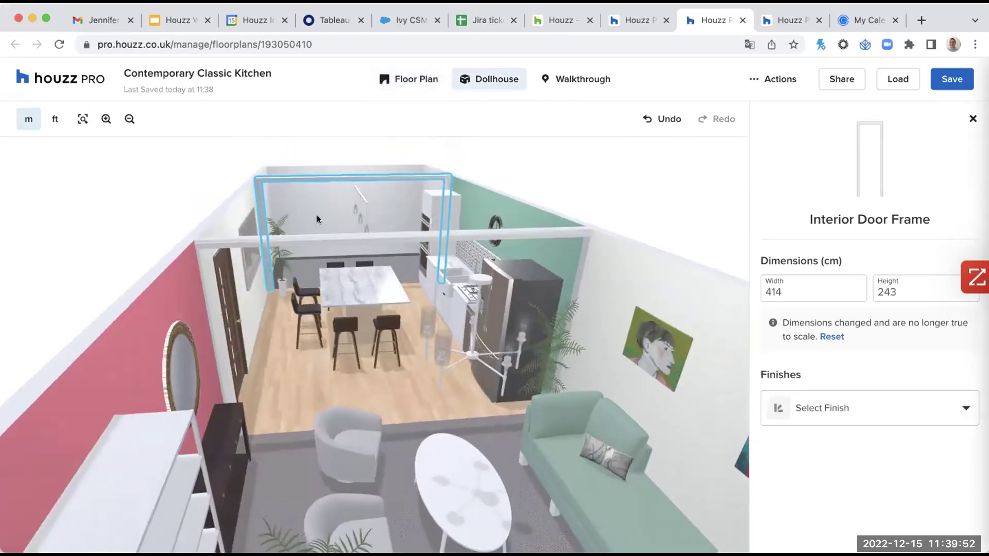
drag(316, 216, 412, 256)
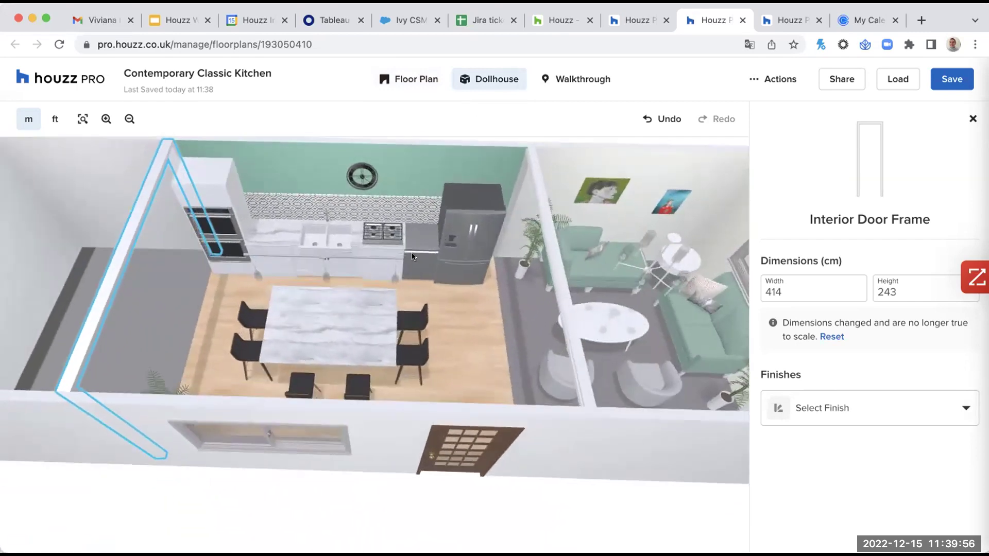
Compare the floor properties of the new room and the kitchen
click(160, 304)
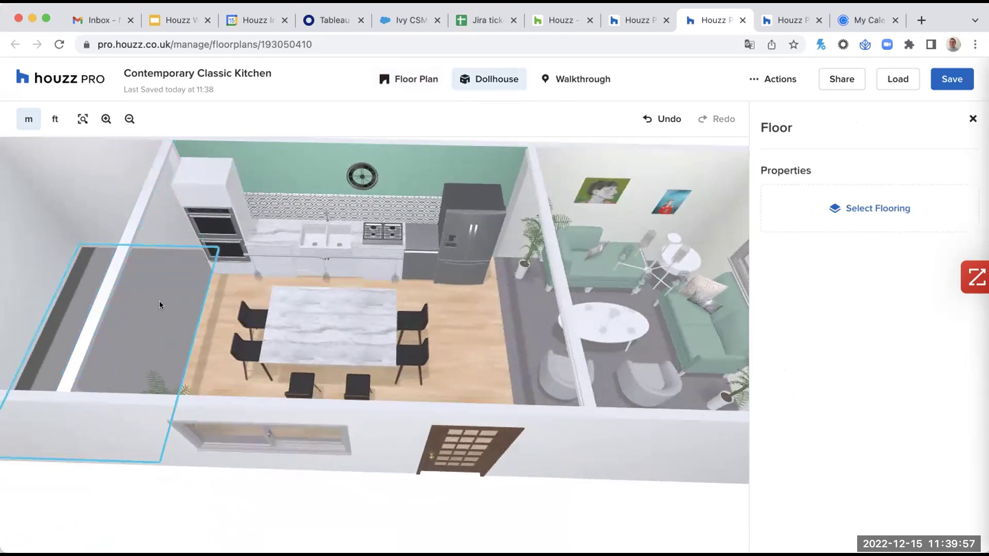
click(482, 340)
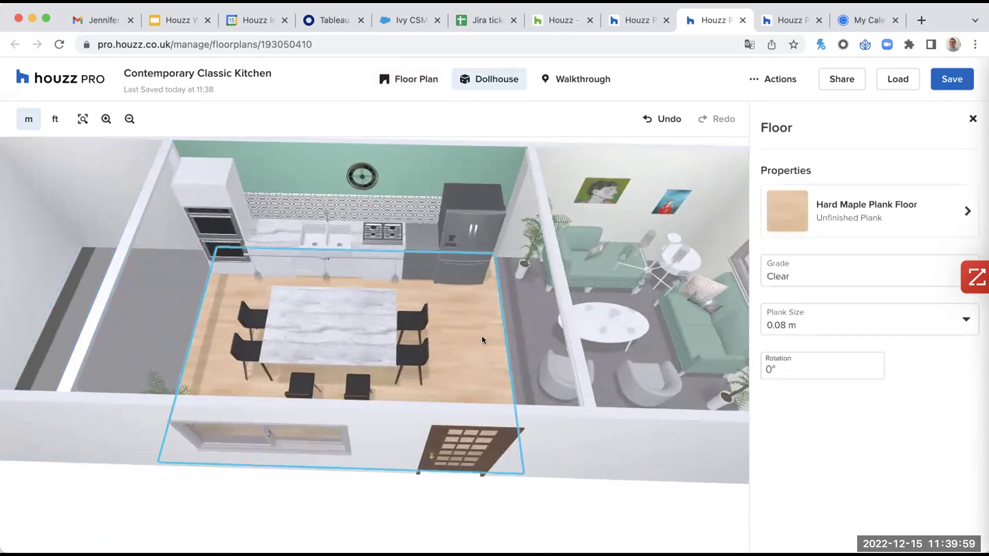
click(146, 290)
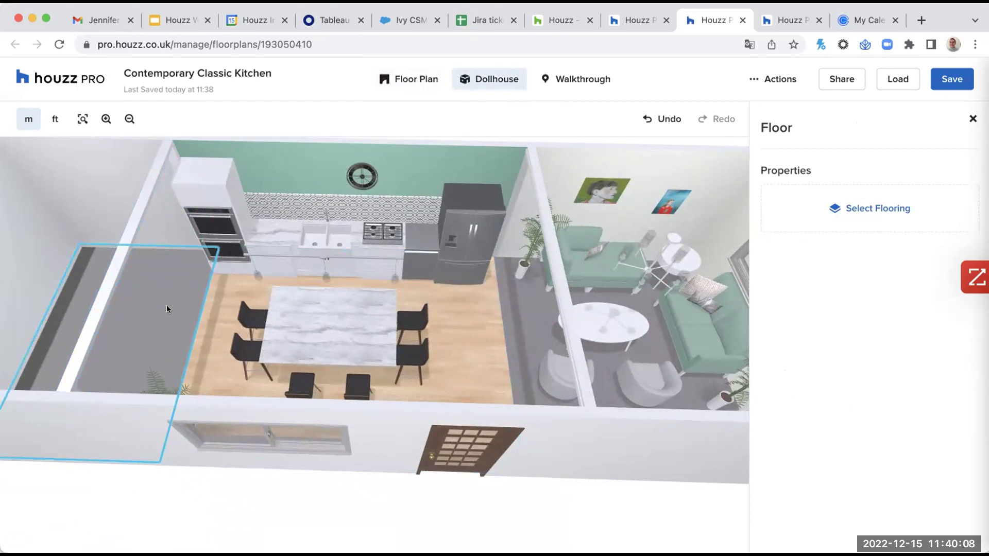
click(210, 359)
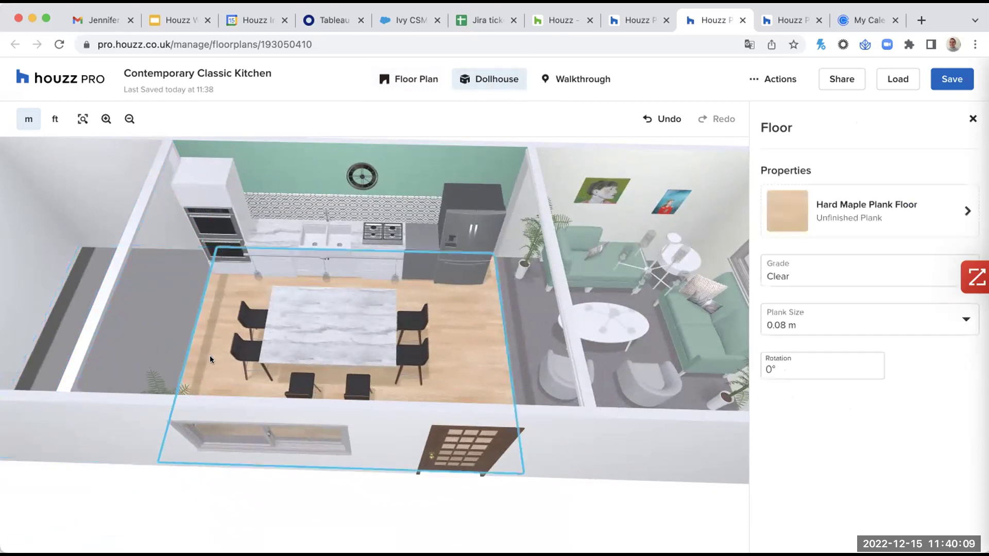
Apply the Hickory Plank Floor from the wood flooring library to the new room's floor
click(162, 308)
click(877, 210)
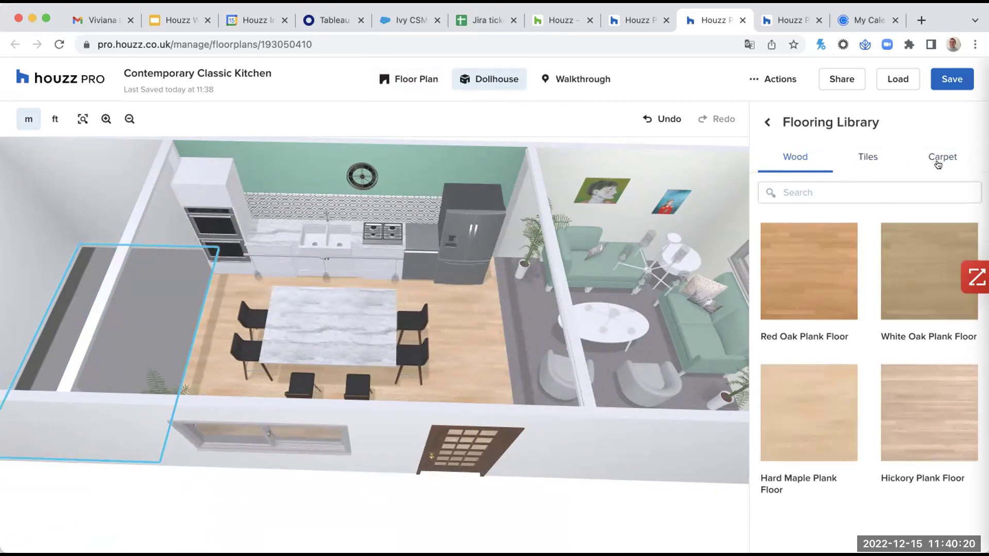
scroll(854, 385, down, 2)
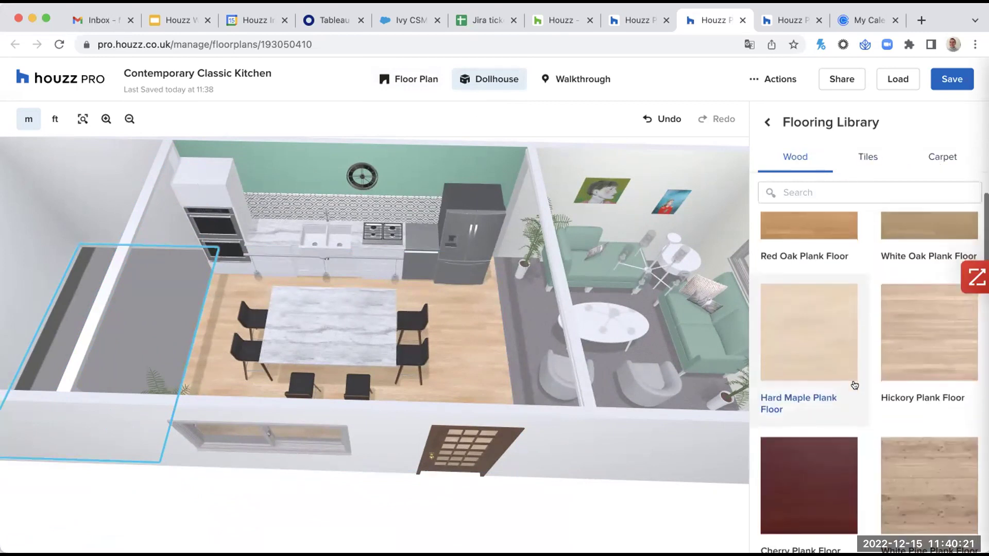
click(916, 333)
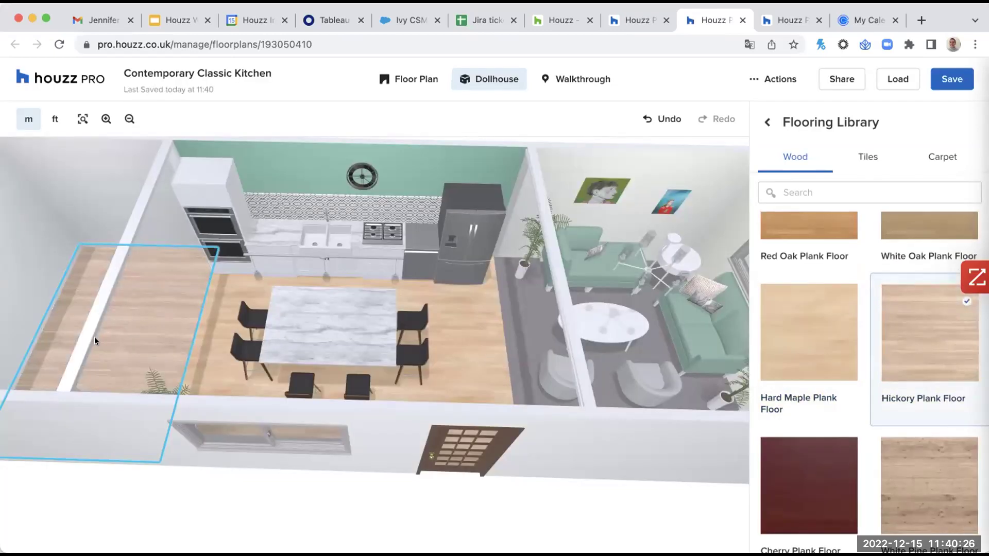
mouse_move(136, 336)
mouse_down()
mouse_move(134, 320)
mouse_move(138, 335)
mouse_up()
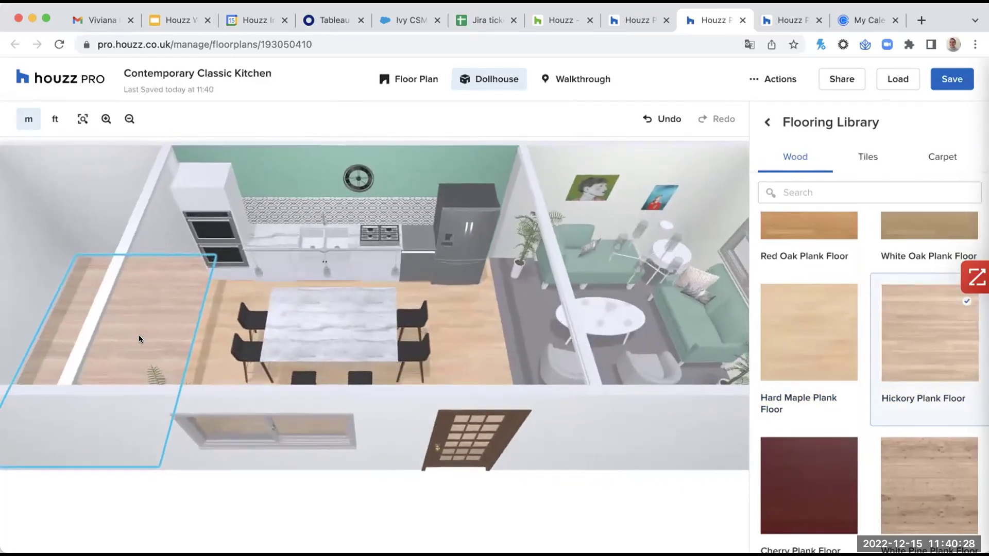
Cover the new room's floor with the black-and-white geometric tile from the tile flooring library
click(866, 159)
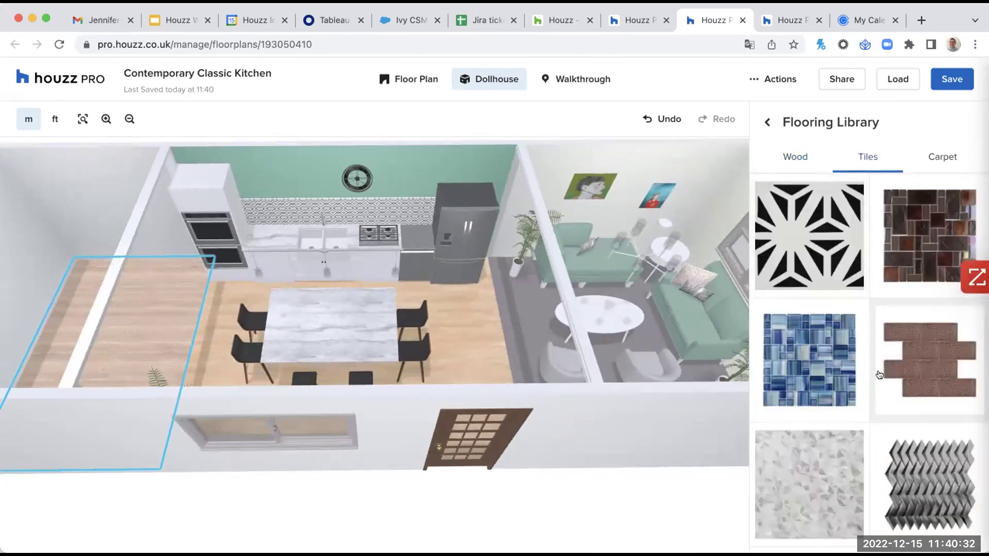
scroll(916, 371, down, 3)
scroll(916, 359, up, 3)
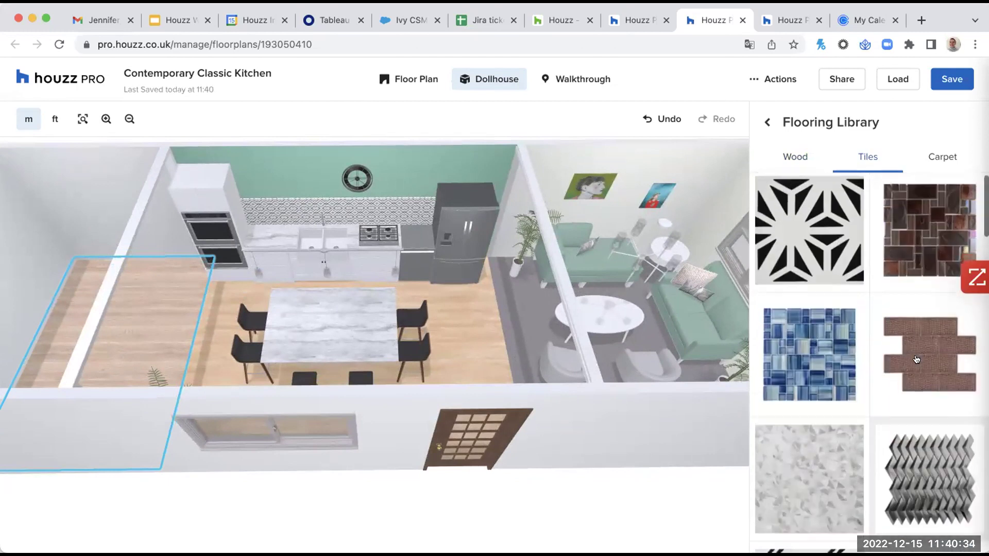
click(916, 359)
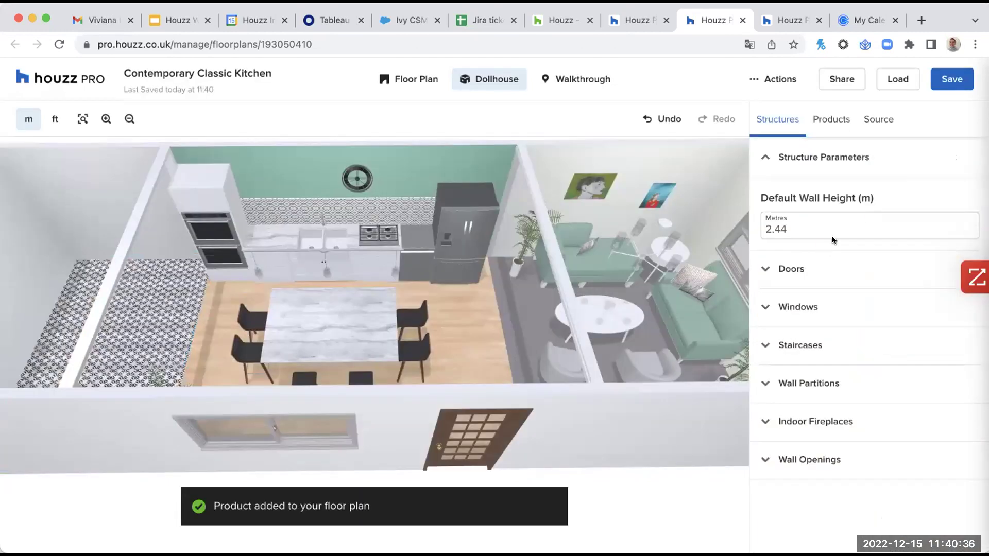
Browse the Dulux TRADE blues and the available paint brands for the new room's back wall
mouse_move(455, 348)
mouse_down()
mouse_move(449, 336)
mouse_move(463, 336)
mouse_move(455, 340)
mouse_up()
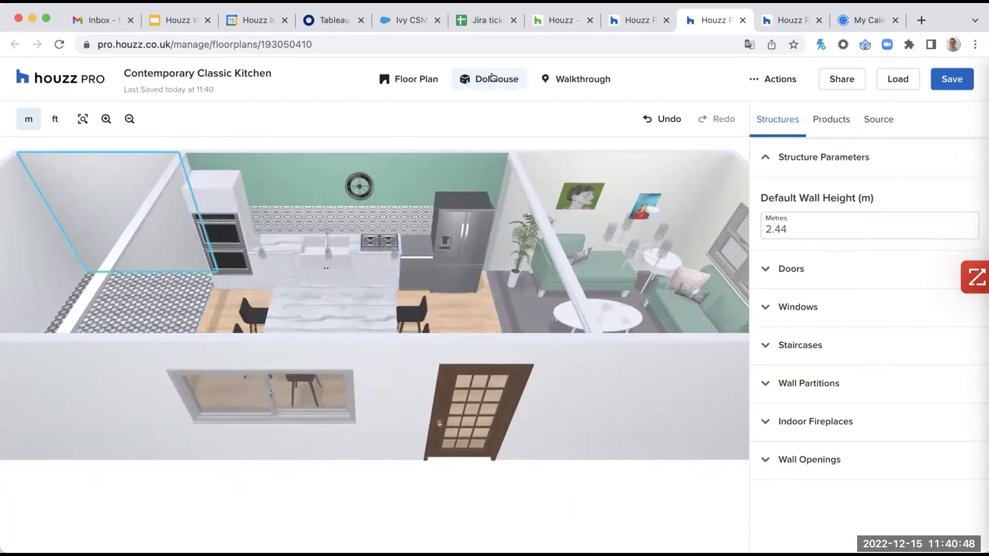
click(101, 189)
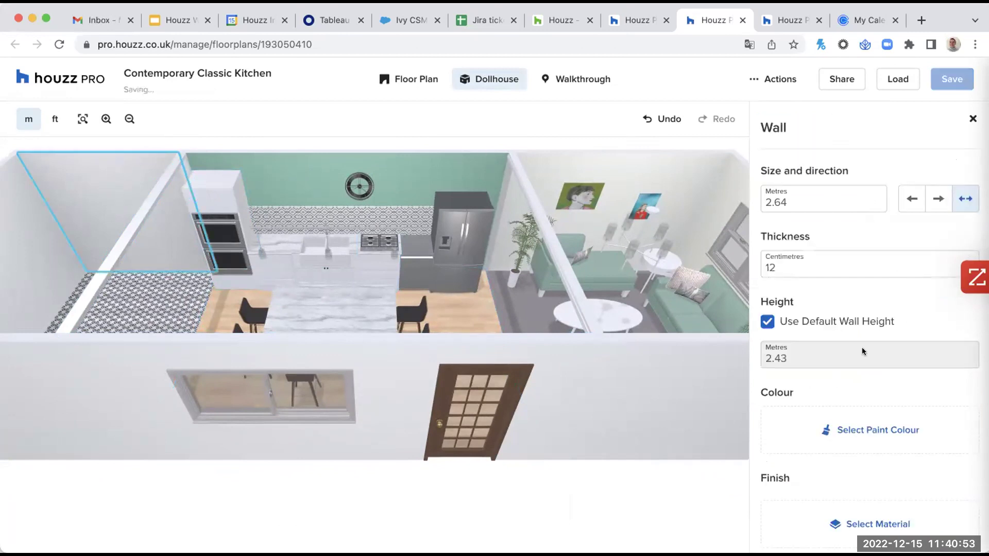
scroll(862, 350, down, 1)
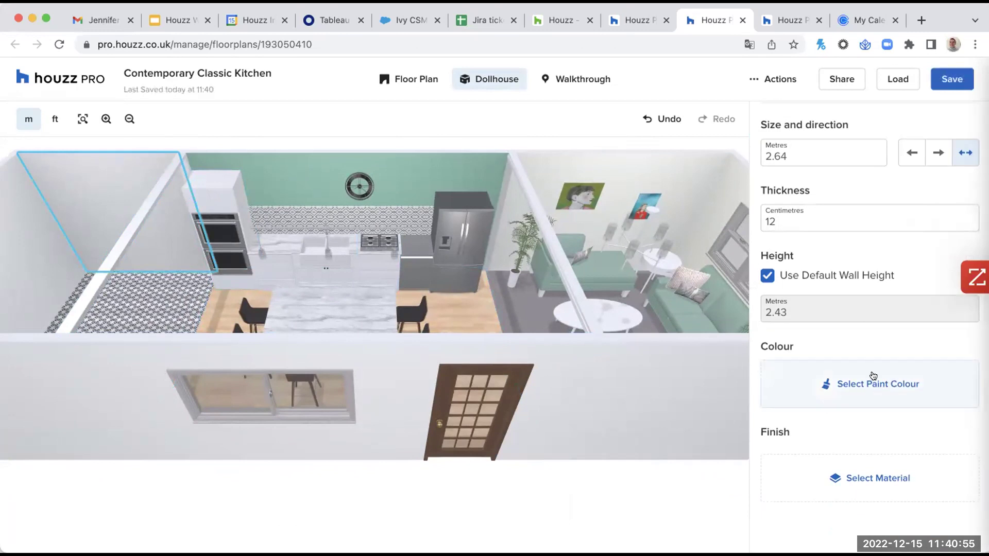
click(883, 389)
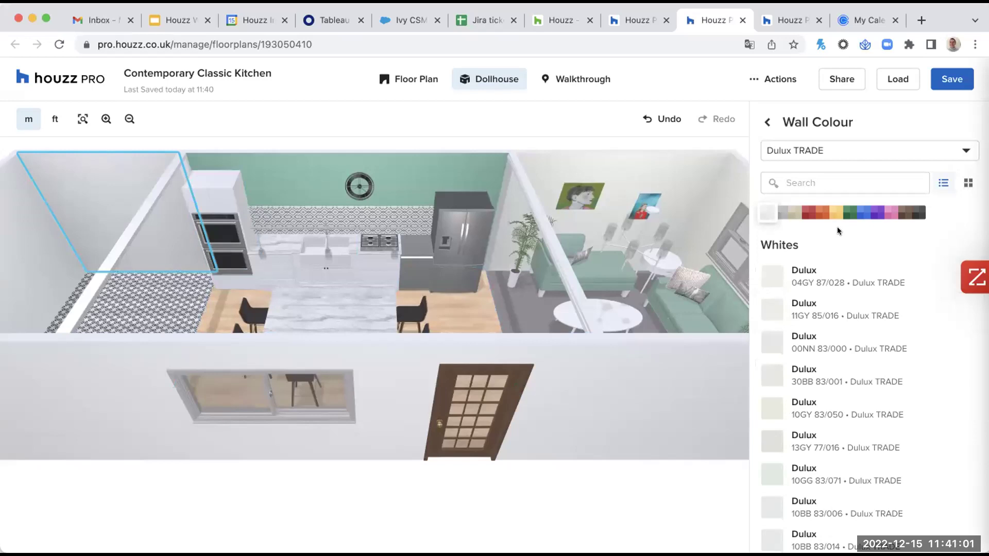
click(859, 212)
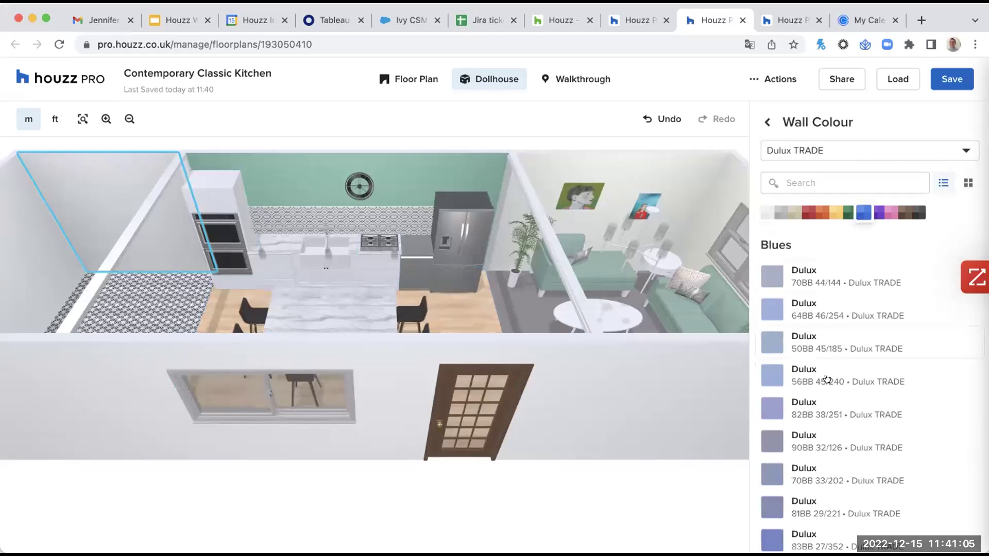
scroll(858, 390, down, 4)
scroll(858, 390, down, 10)
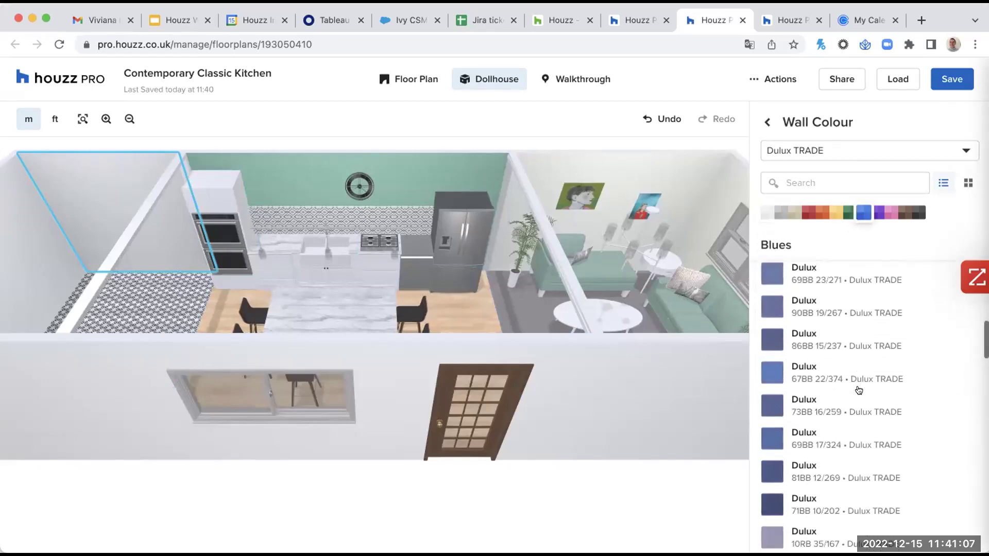
scroll(858, 390, down, 8)
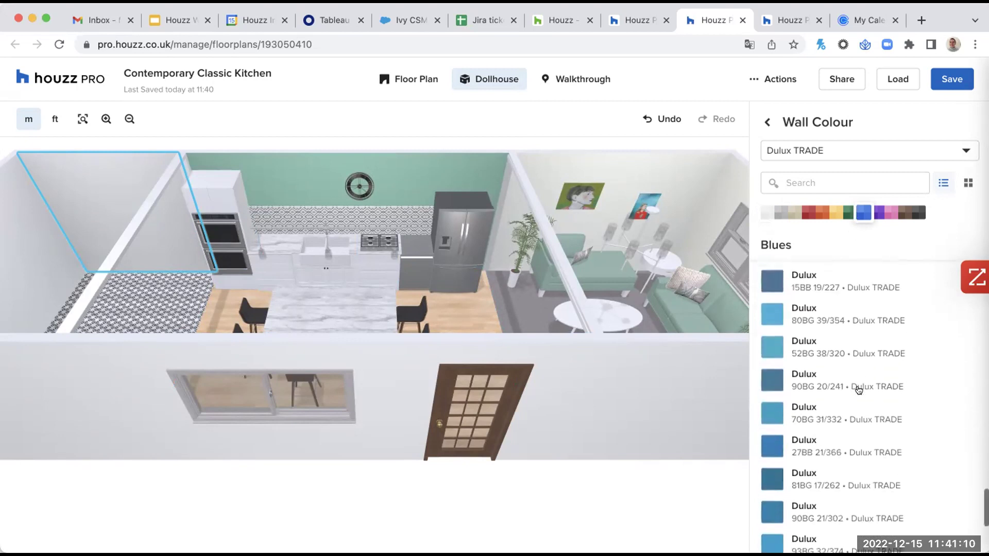
scroll(858, 389, up, 15)
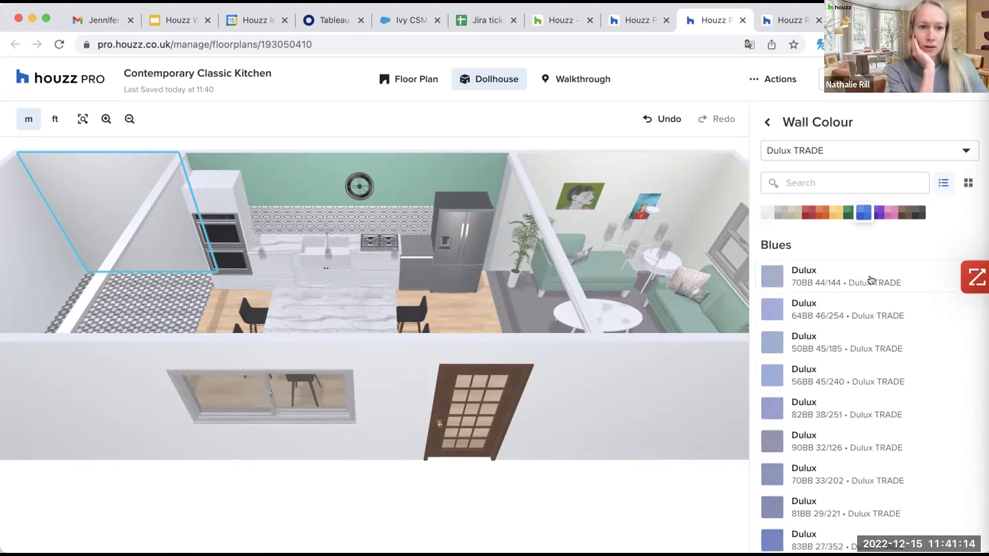
click(856, 149)
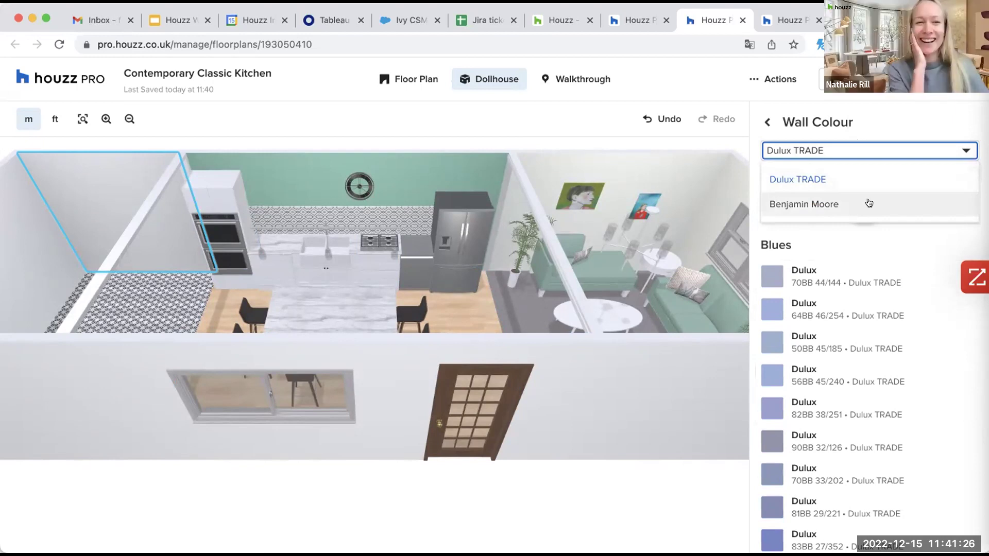
click(752, 163)
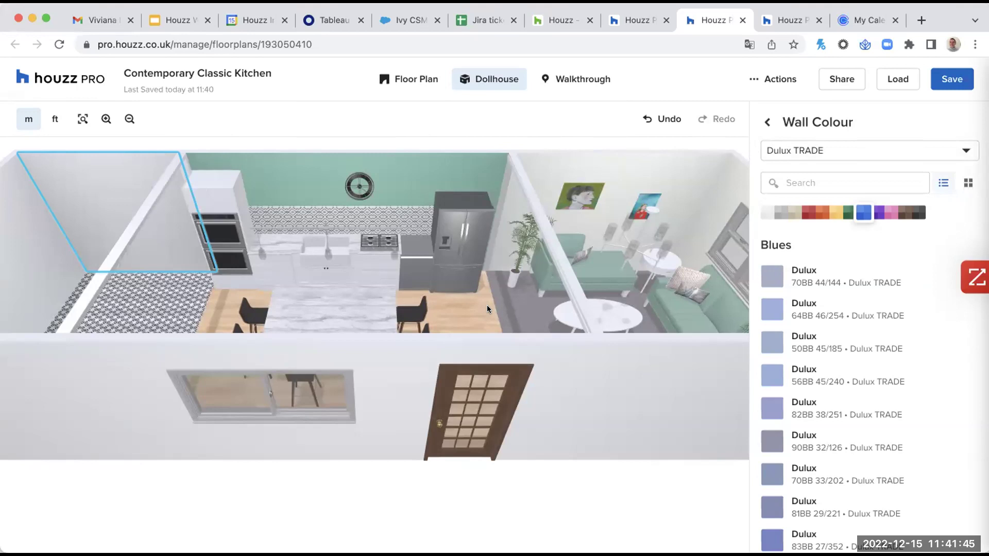
Examine the kitchen, living room and tiled new room in the dollhouse from above, the front and the back
mouse_move(468, 316)
mouse_down()
mouse_move(456, 319)
mouse_move(468, 317)
mouse_up()
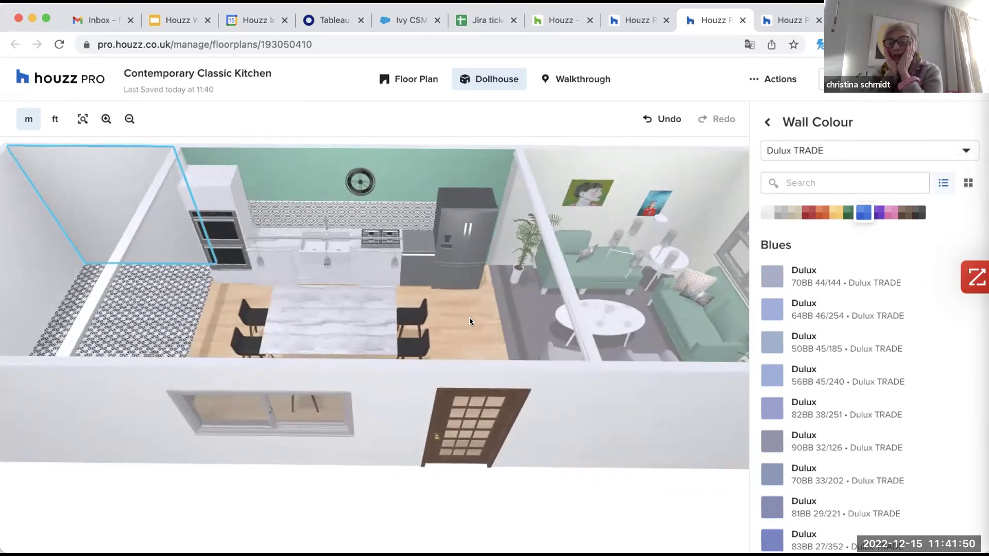
mouse_move(469, 318)
mouse_down()
mouse_move(464, 290)
mouse_move(465, 313)
mouse_up()
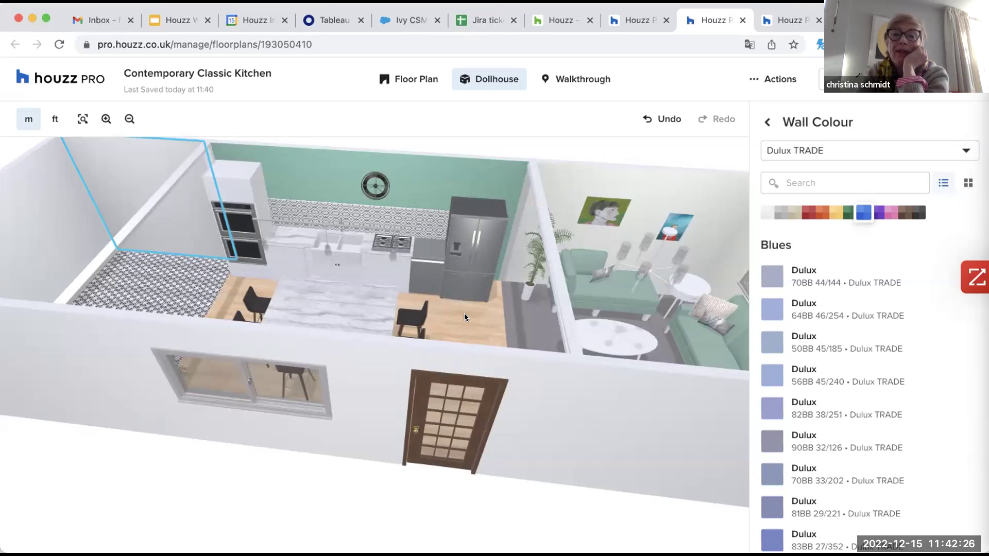
drag(468, 317, 421, 305)
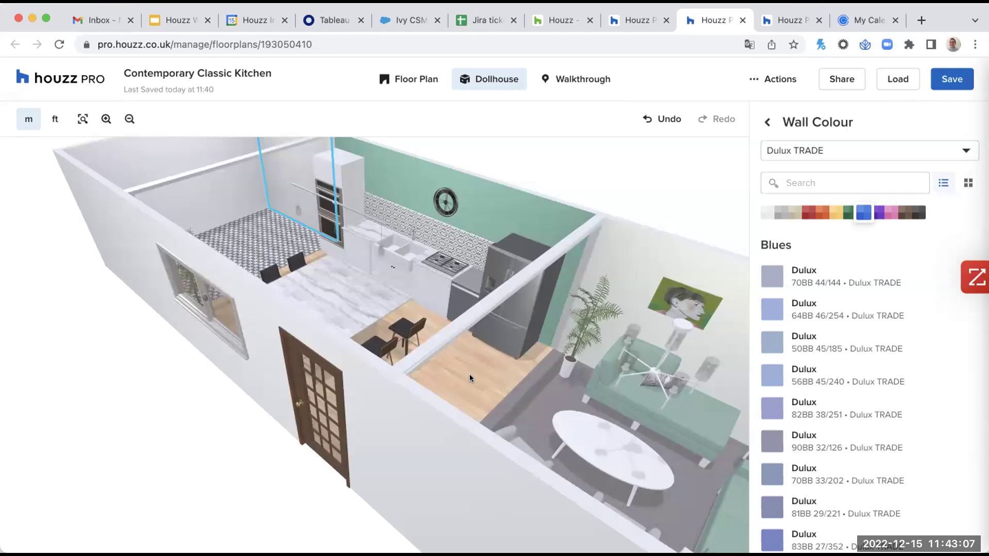
mouse_move(466, 368)
mouse_down()
mouse_move(477, 367)
mouse_move(458, 363)
mouse_up()
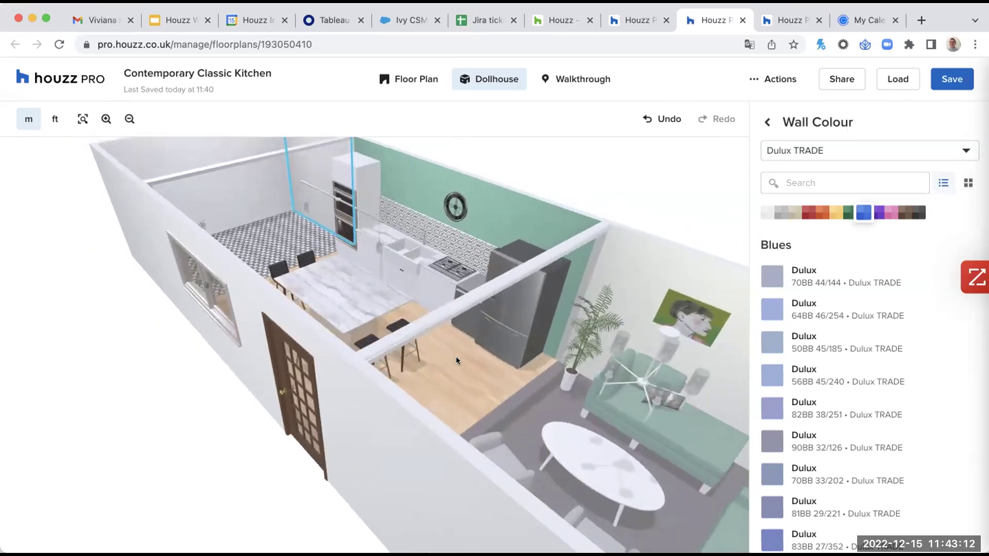
click(444, 360)
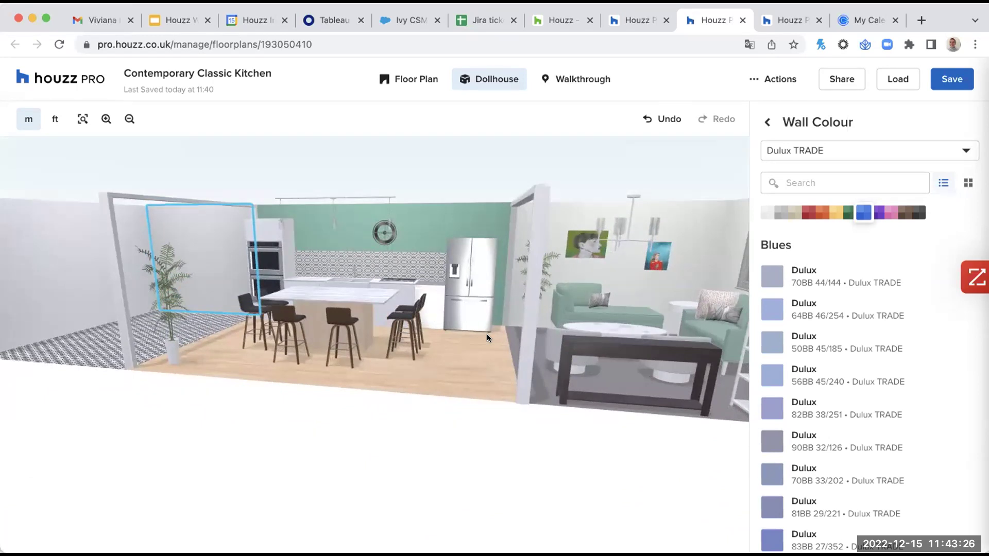
drag(486, 337, 292, 339)
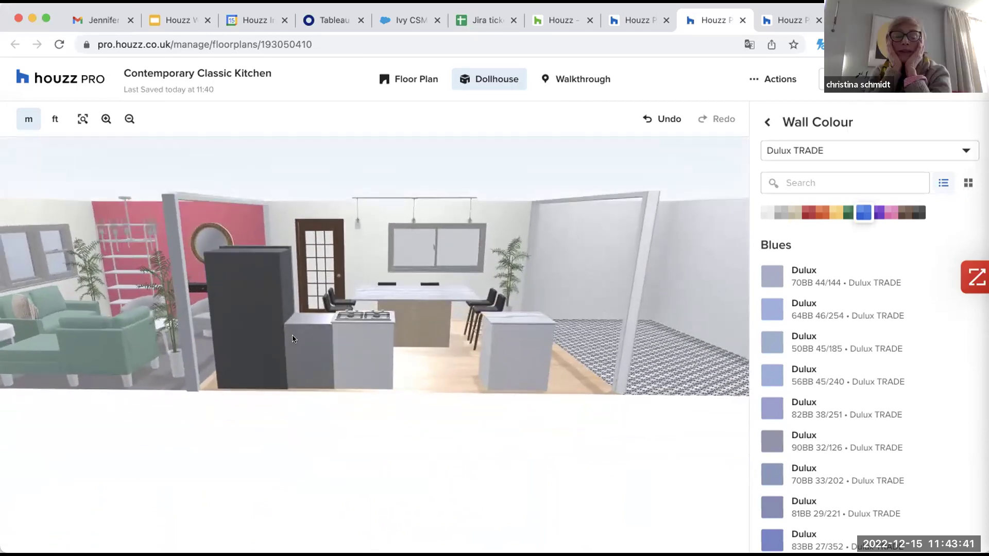
drag(292, 337, 72, 345)
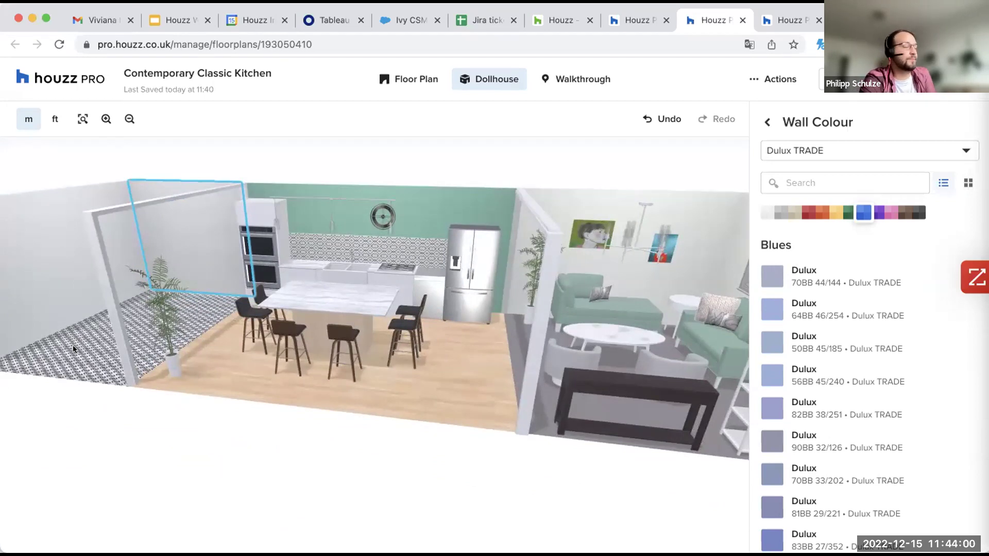
drag(463, 353, 464, 354)
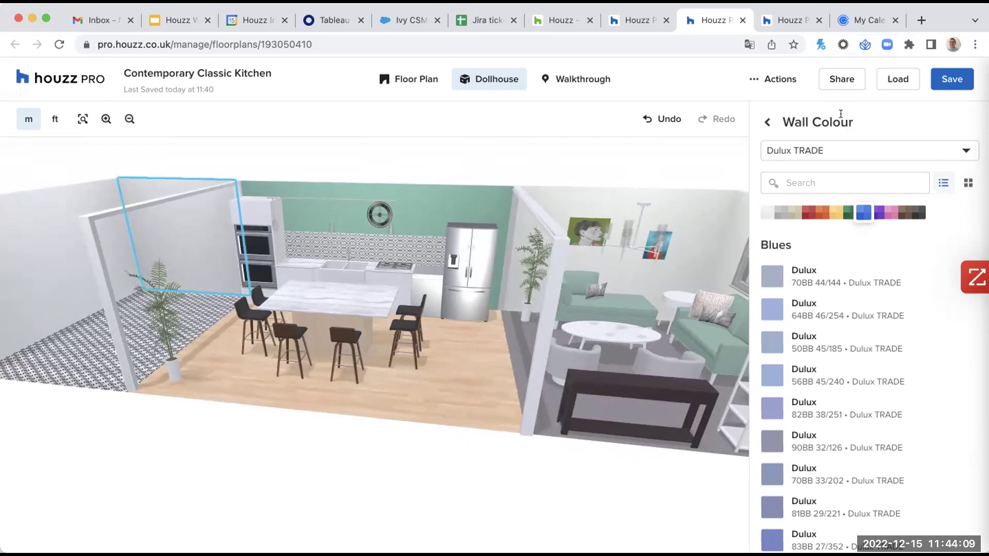
Copy the floor plan's shareable link and open it in a new browser tab
click(841, 80)
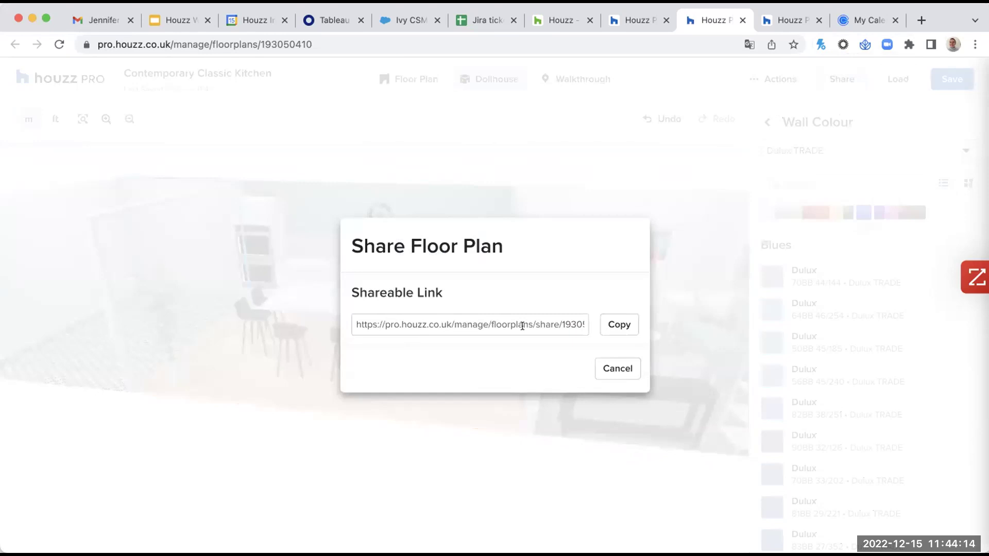
click(613, 324)
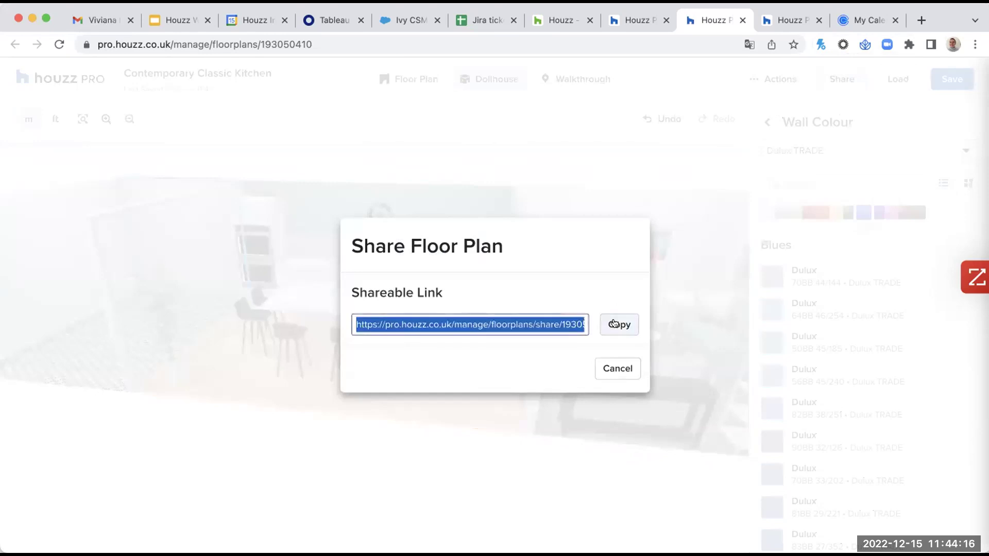
click(751, 171)
click(921, 20)
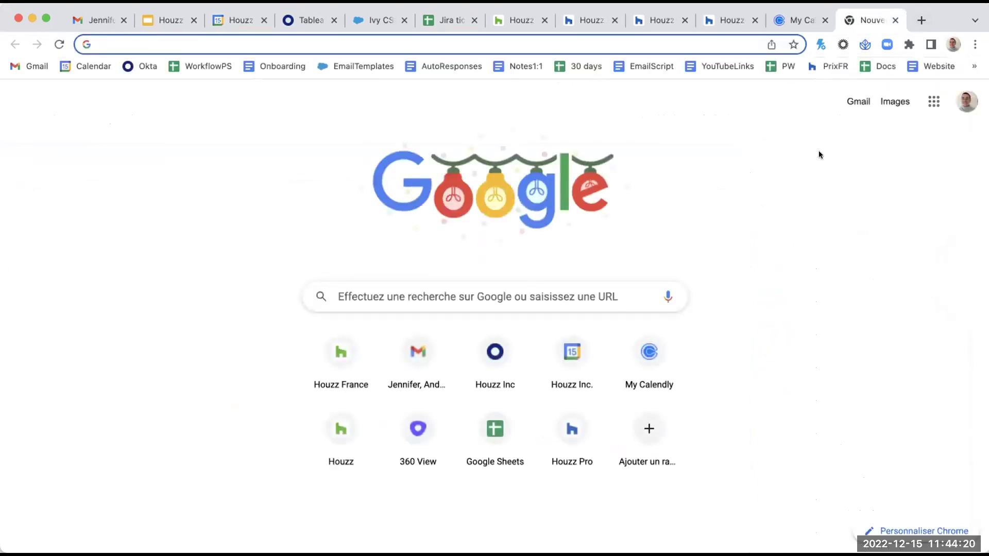
key(super+v)
key(Return)
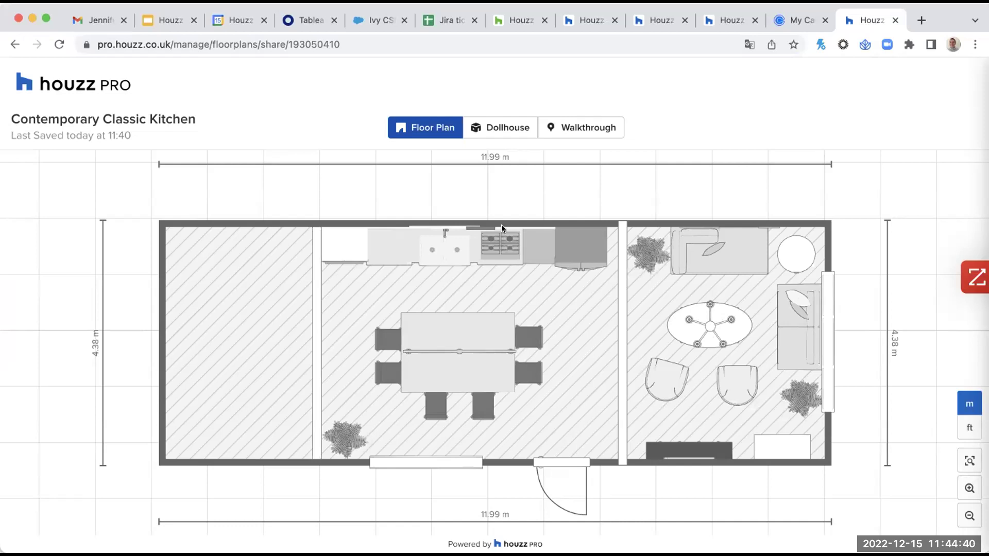
Inspect the shared plan as a dollhouse and a walkthrough, moving through the kitchen to look towards the living room
click(506, 129)
drag(557, 327, 545, 279)
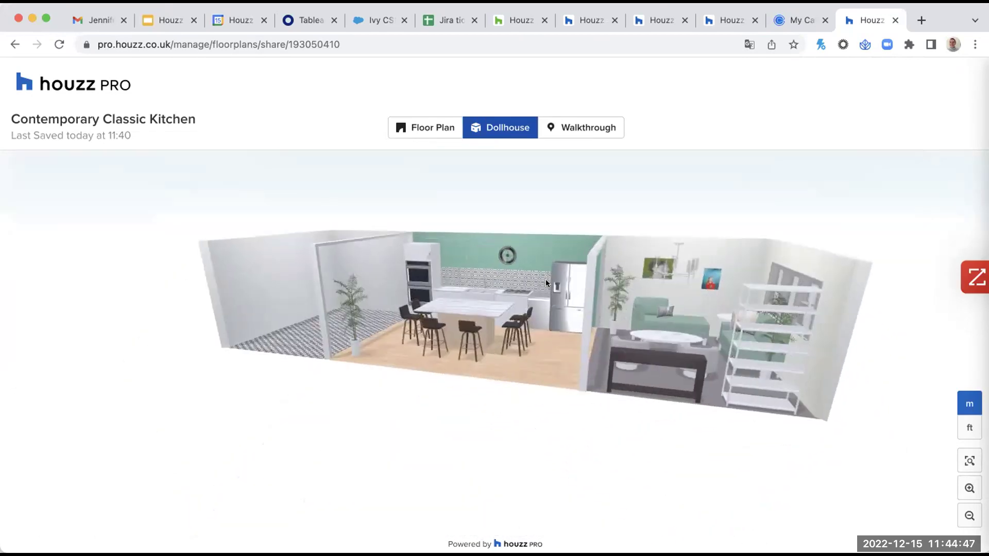
click(583, 133)
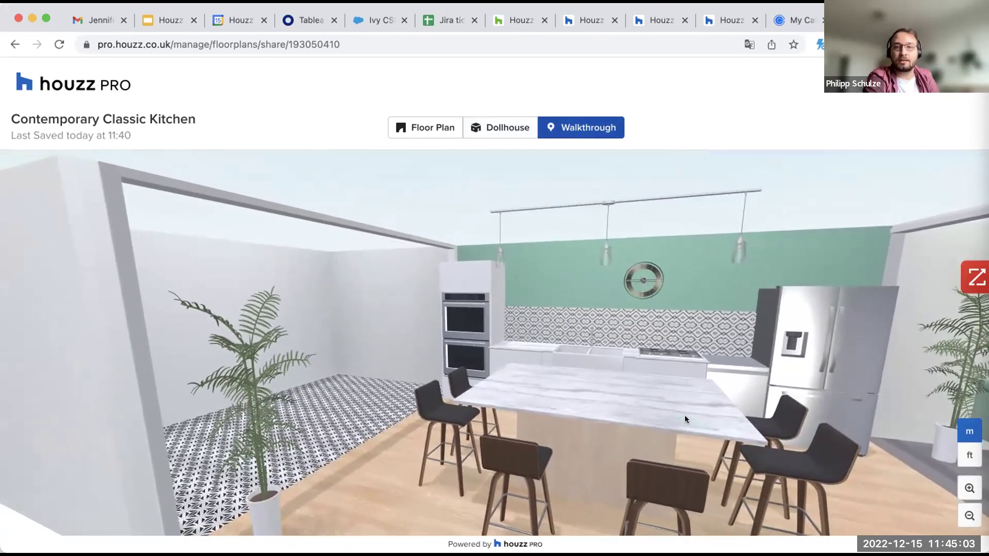
click(684, 415)
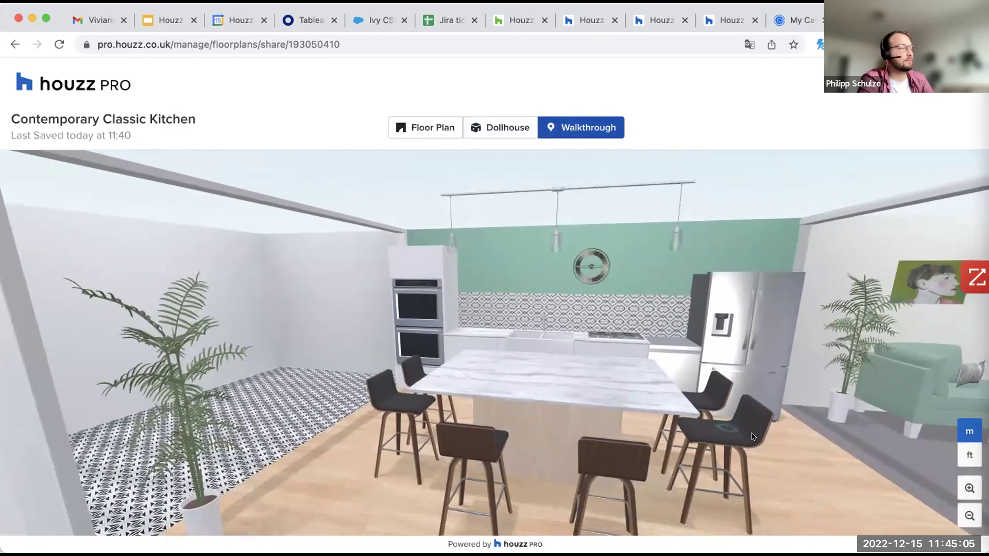
click(806, 449)
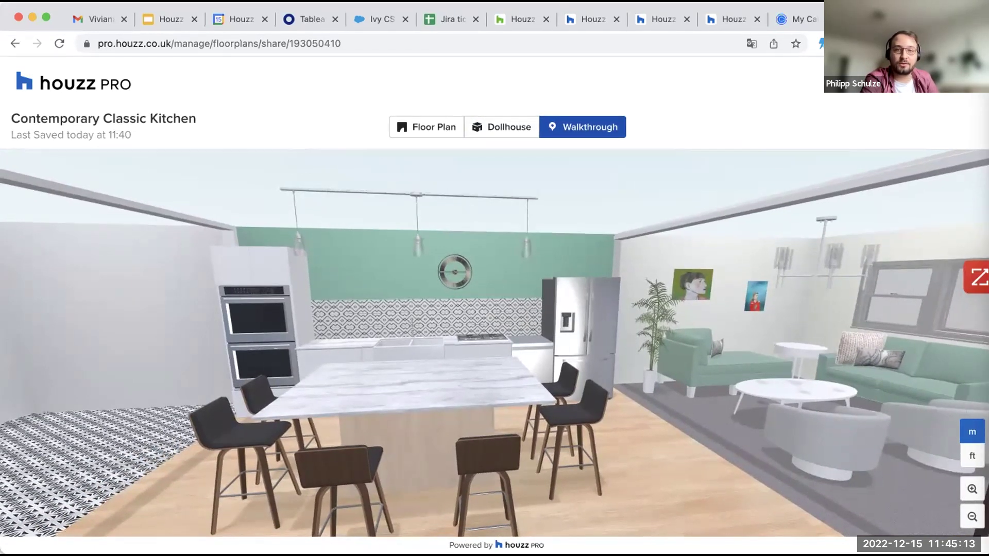
click(661, 362)
drag(659, 363, 800, 381)
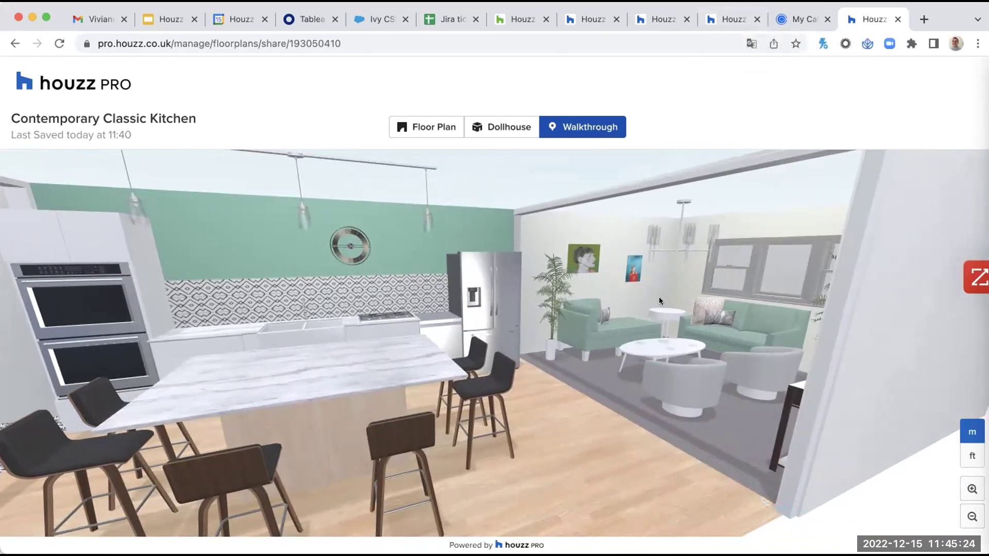
Return to the floor plan editor and view the plan's sharing options once more without copying the link
click(735, 19)
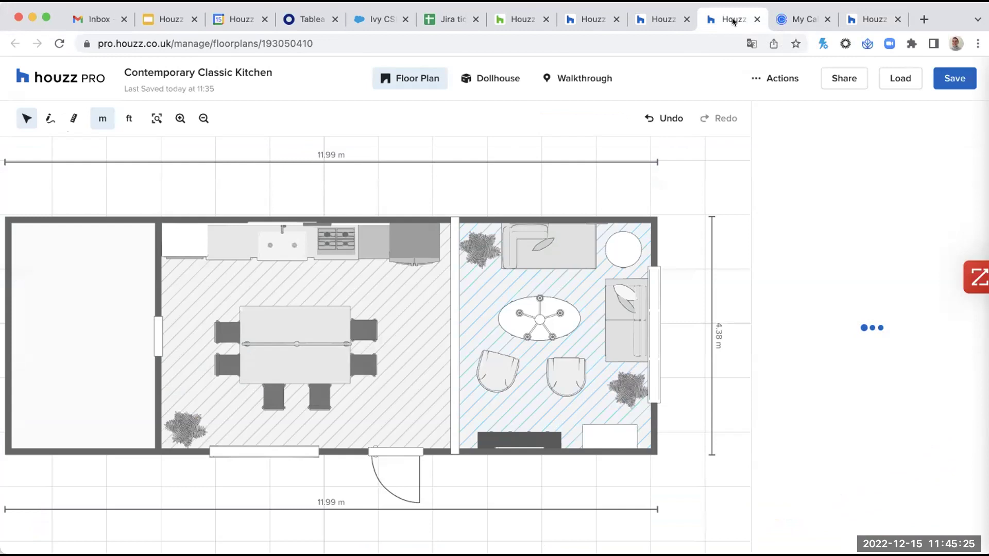
click(838, 79)
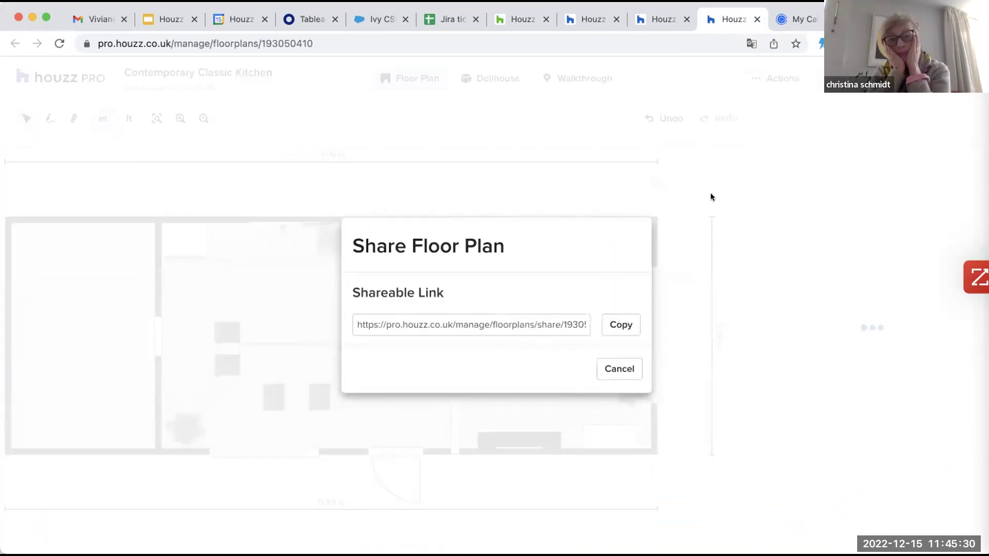
click(712, 165)
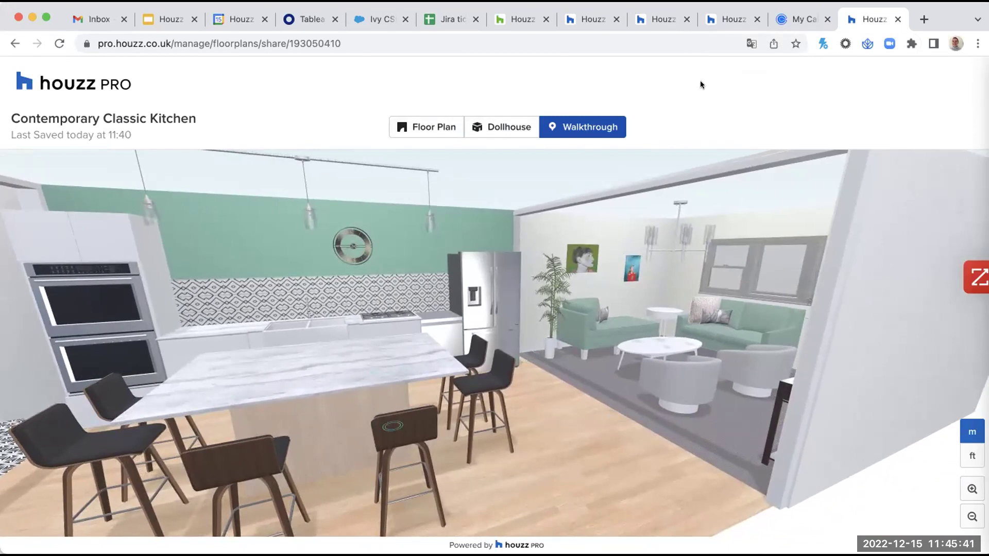
Preview the 2D floor plan's printout from the editor with saving as PDF as destination, and leave without saving
click(722, 18)
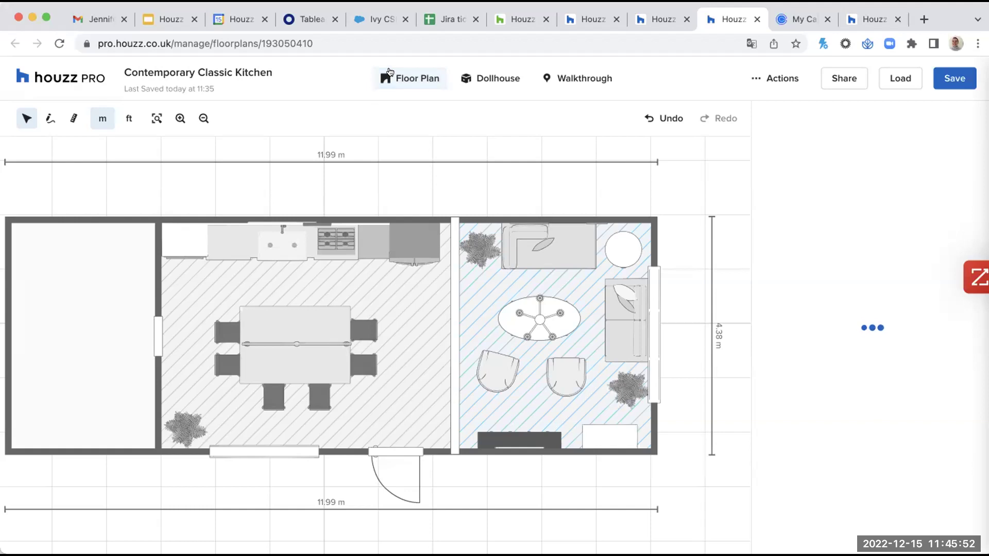
click(779, 79)
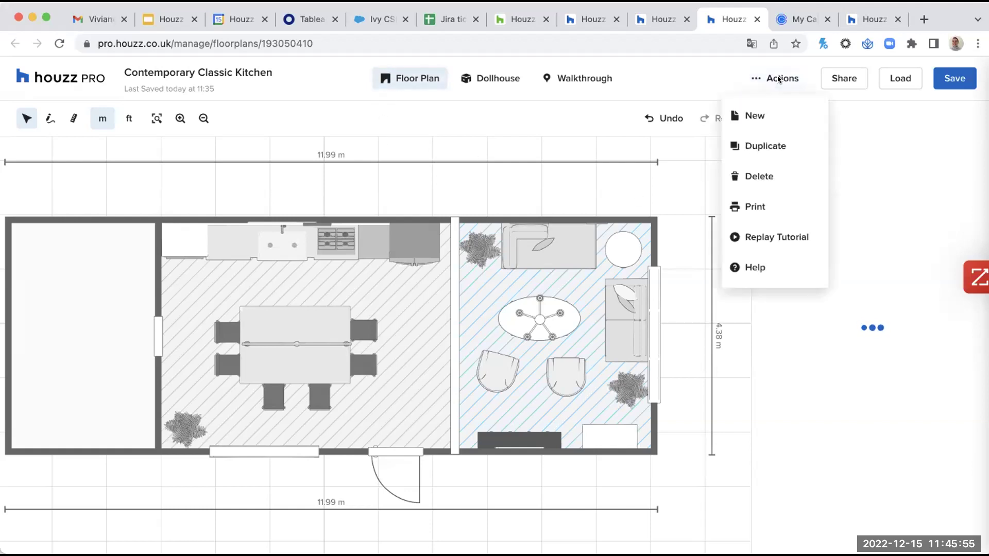
click(755, 206)
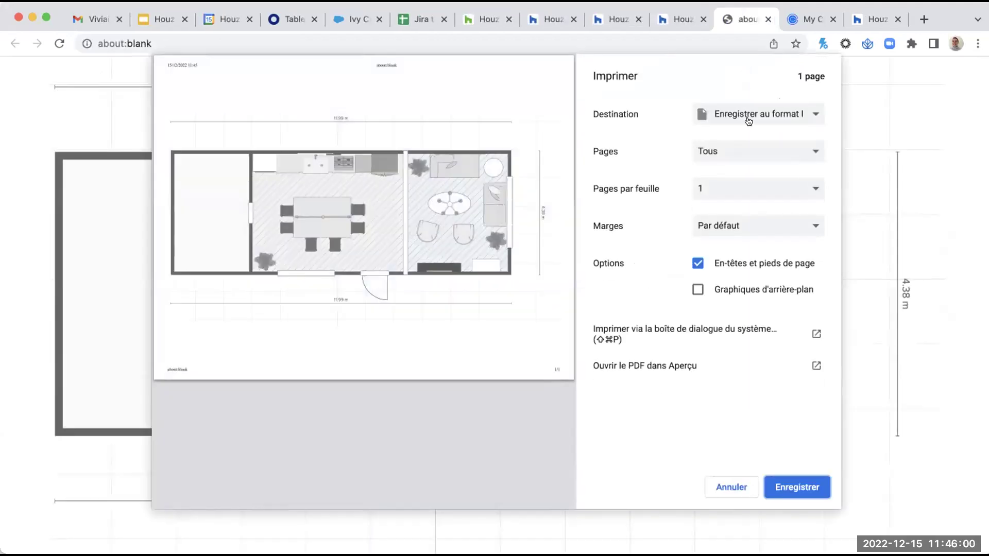
click(745, 117)
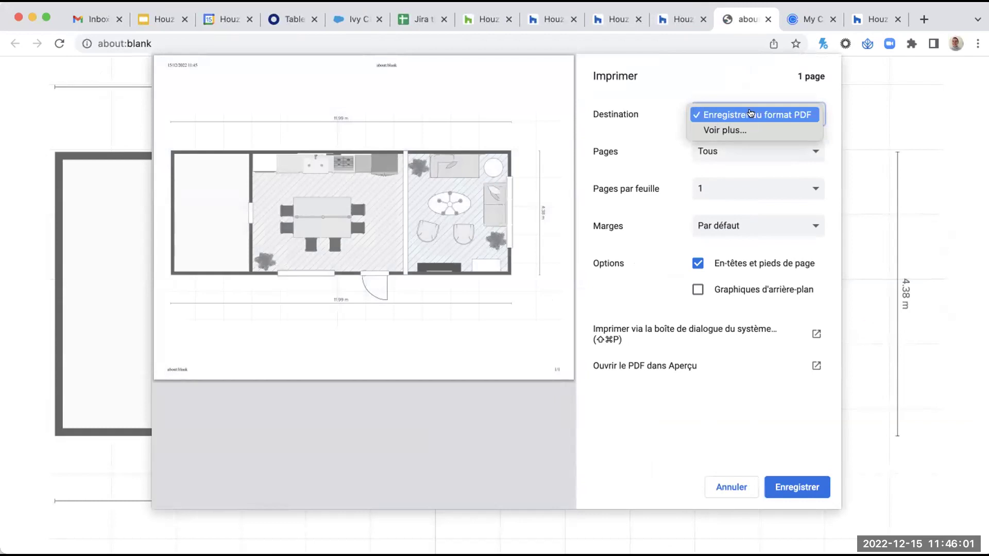
click(750, 113)
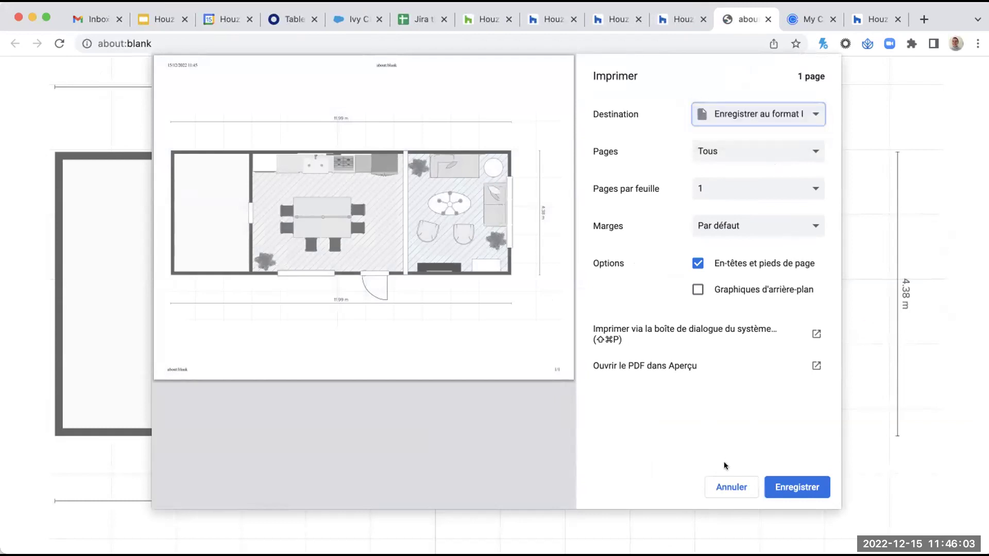
click(722, 484)
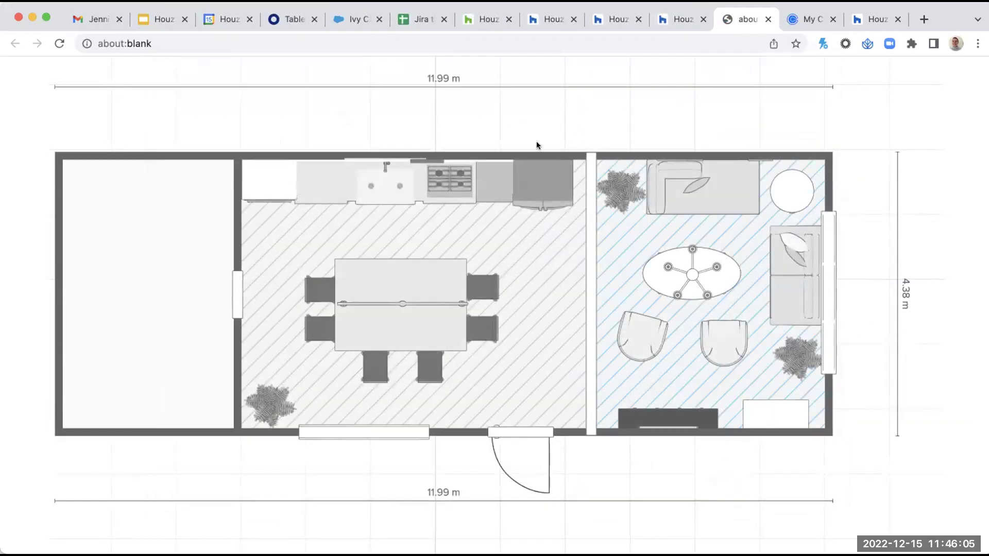
click(691, 20)
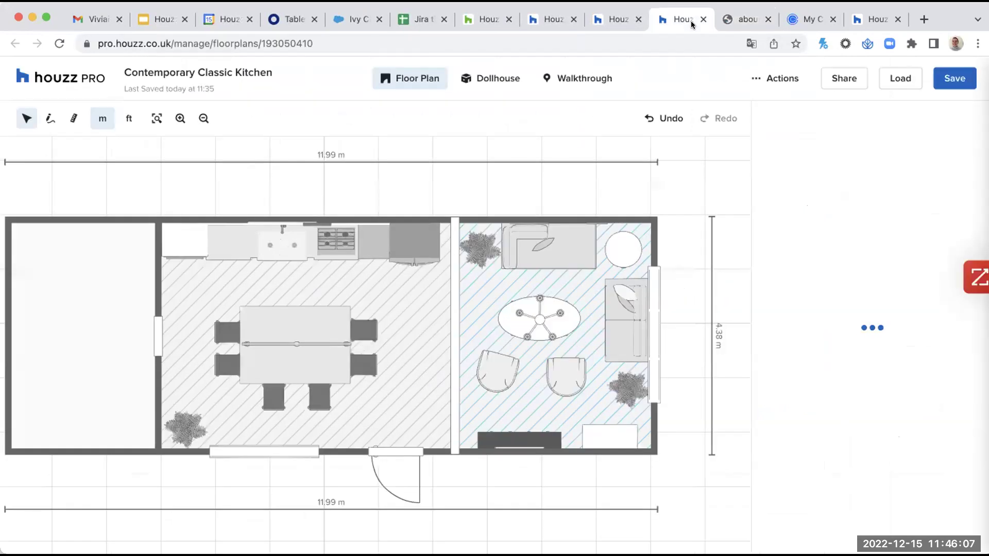
Preview the printout of the plan's dollhouse view, cancel the print and return to the editor
click(472, 80)
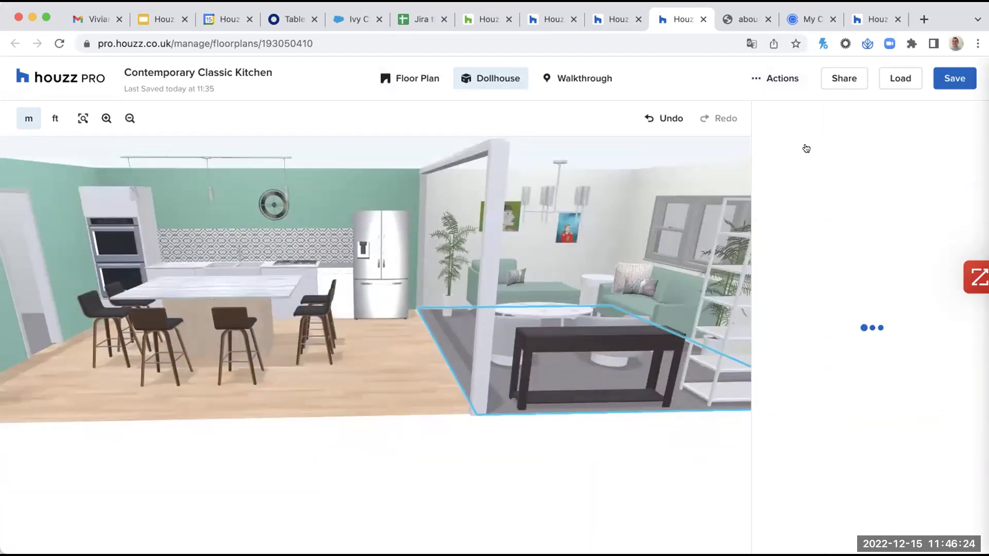
click(762, 80)
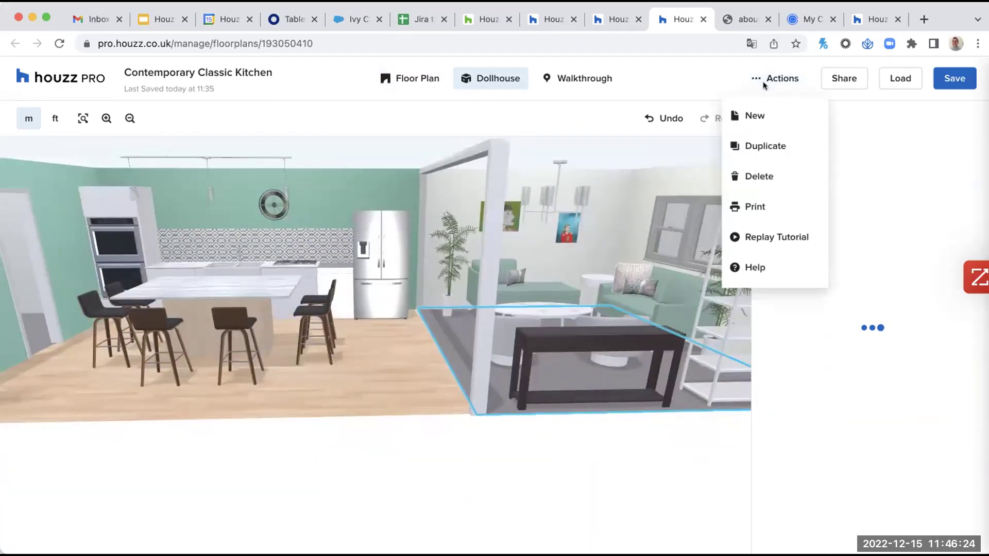
click(753, 206)
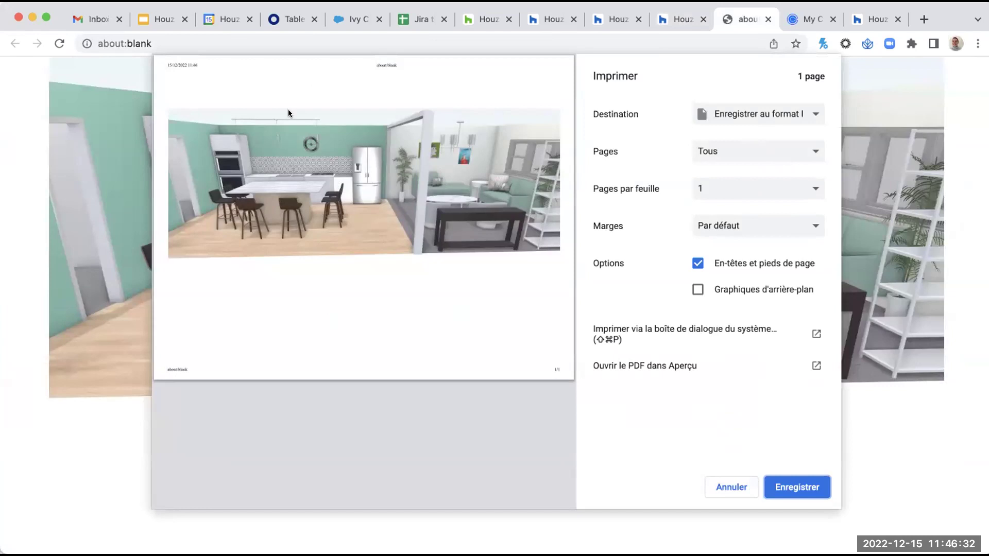
click(712, 481)
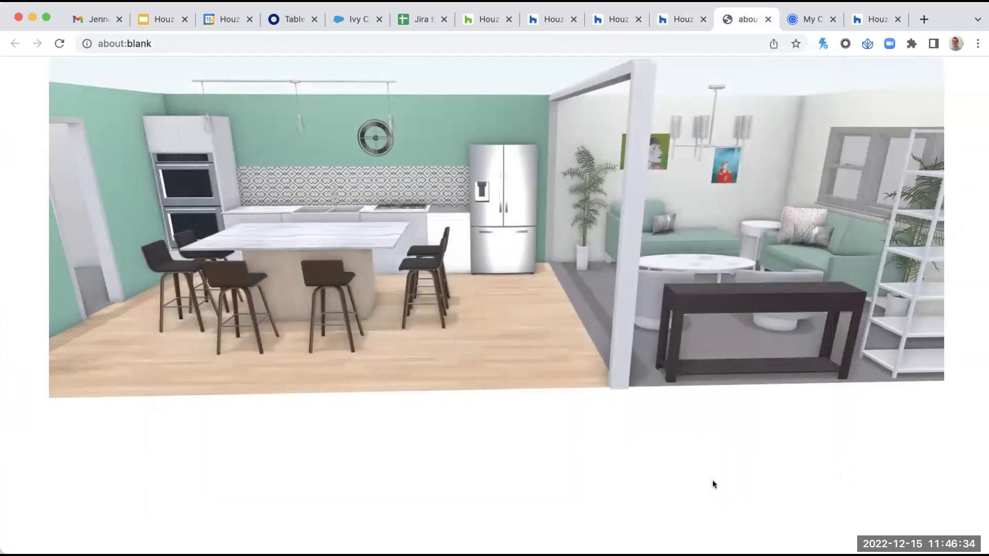
click(680, 23)
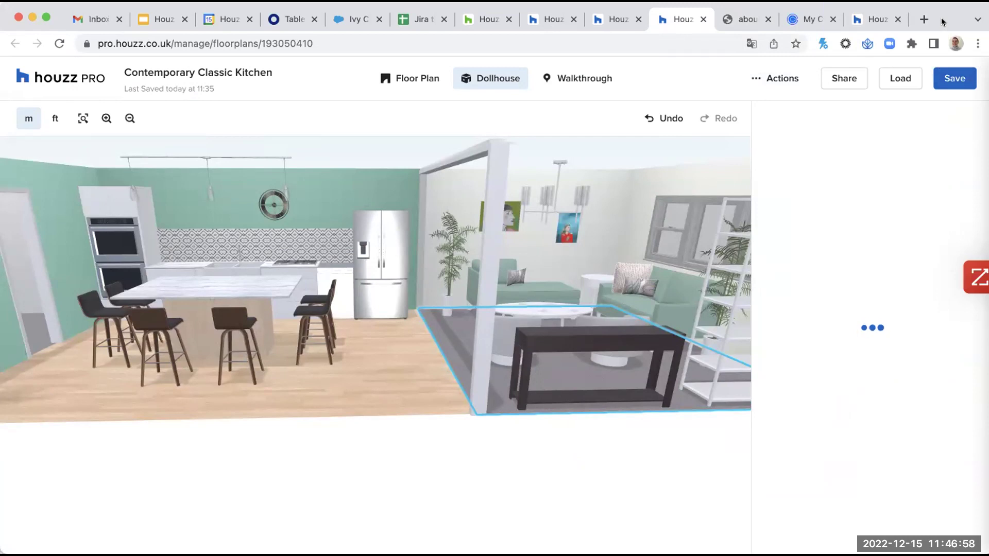
View the Contemporary Classic Kitchen's options in the 3D Floor Planner overview and return to its dollhouse view
click(610, 19)
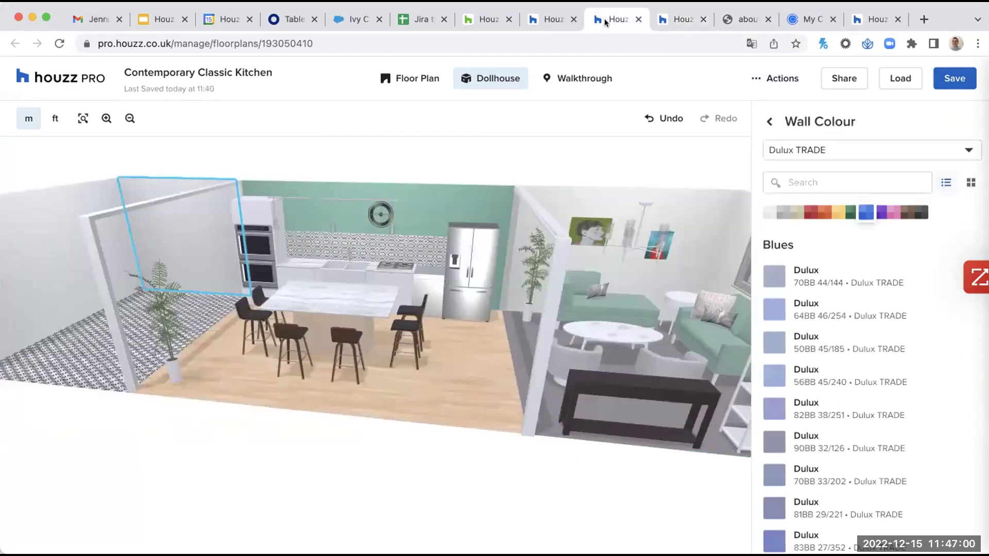
click(549, 20)
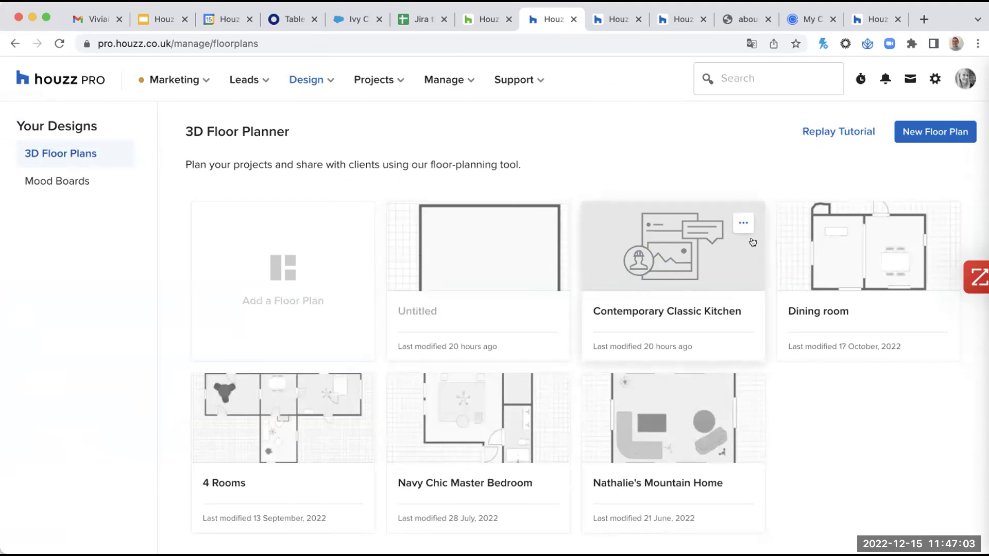
click(741, 223)
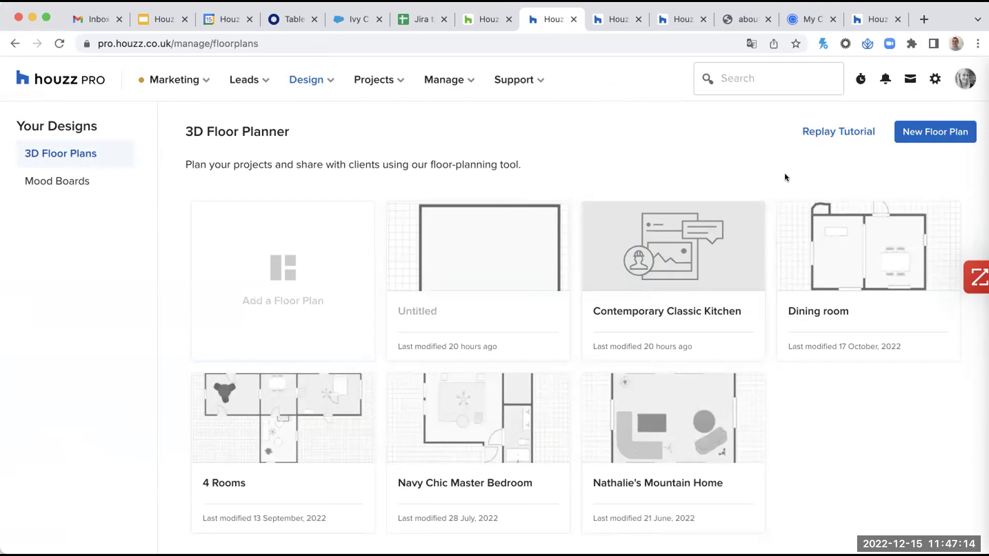
click(690, 21)
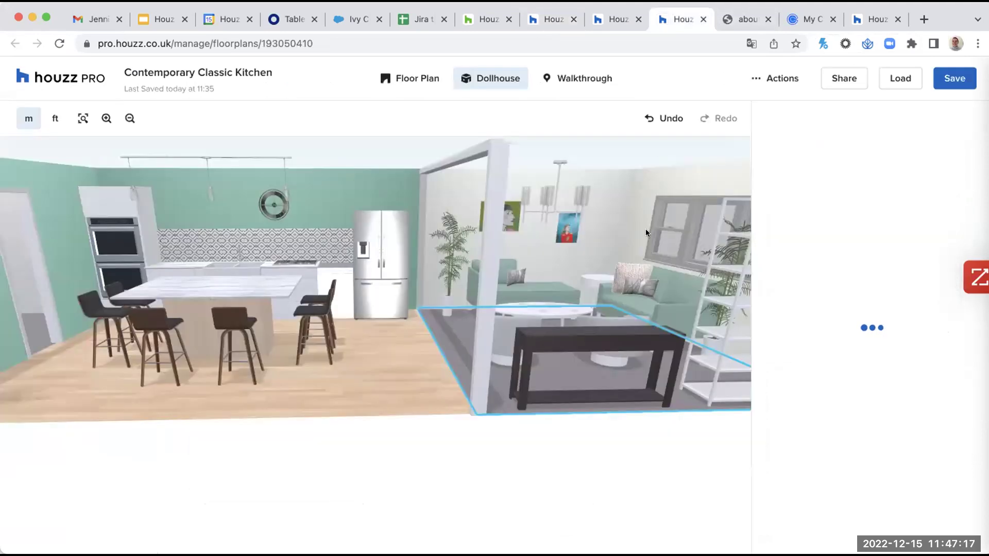